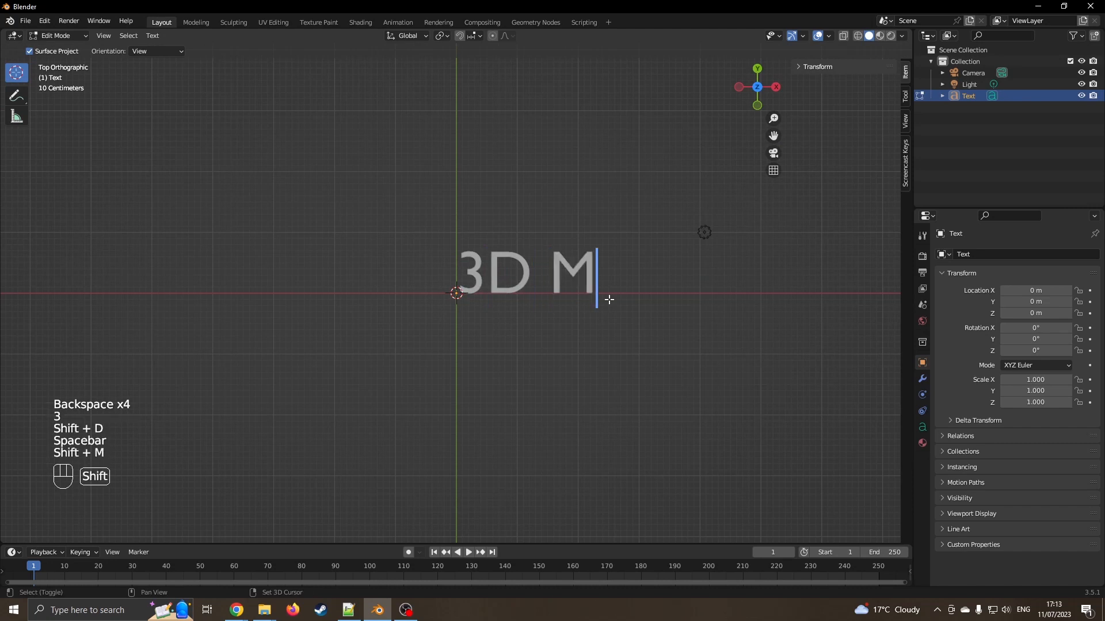
Complete the text object's wording as "3D Modelling" and return to Object Mode.
{"action": "type", "text": "ing"}
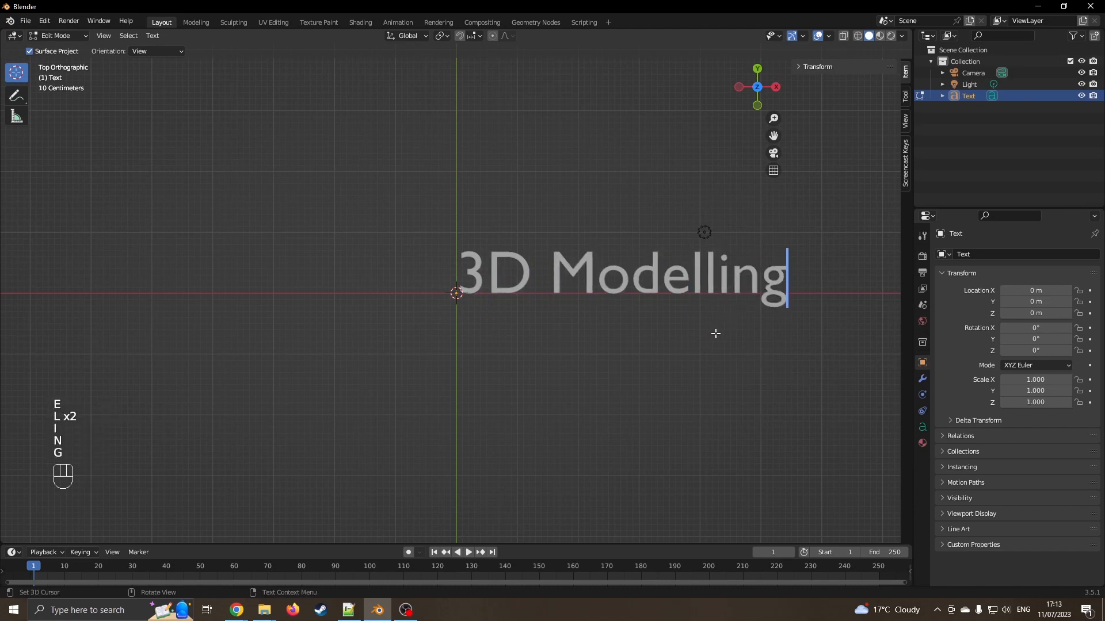
{"action": "key", "text": "Tab"}
{"action": "middle_click_drag", "start_coordinate": [713, 332], "coordinate": [679, 260]}
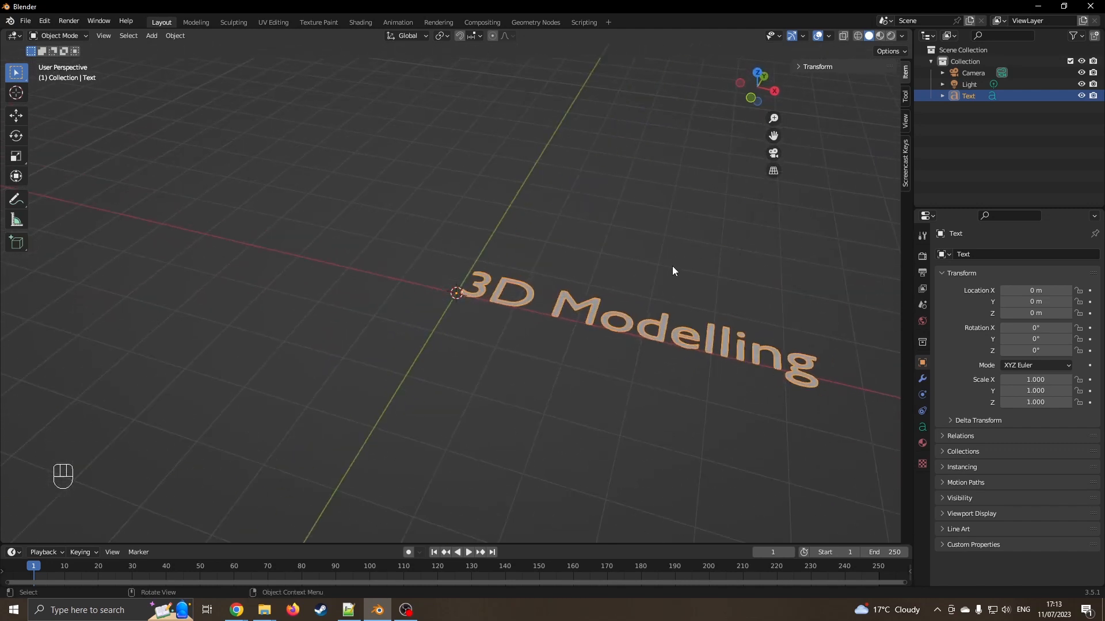
Give the text depth by setting its geometry Extrude to 0.16 m.
{"action": "left_click", "coordinate": [923, 428]}
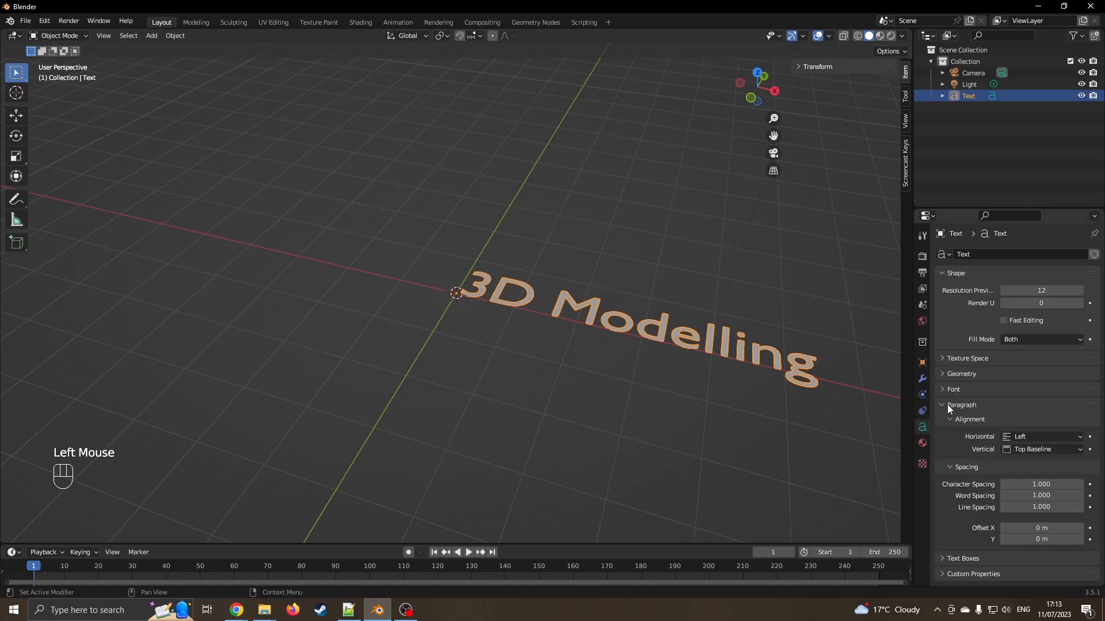
{"action": "left_click", "coordinate": [946, 405]}
{"action": "left_click", "coordinate": [943, 375]}
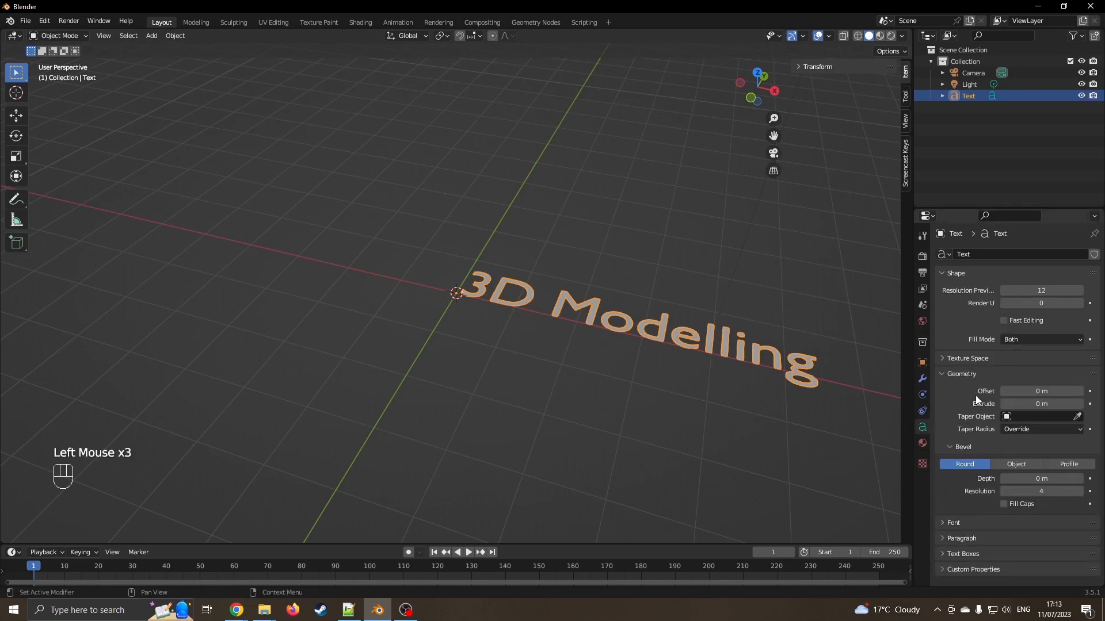
{"action": "mouse_move", "coordinate": [1024, 404]}
{"action": "left_mouse_down"}
{"action": "mouse_move", "coordinate": [1059, 404]}
{"action": "mouse_move", "coordinate": [1037, 404]}
{"action": "left_mouse_up"}
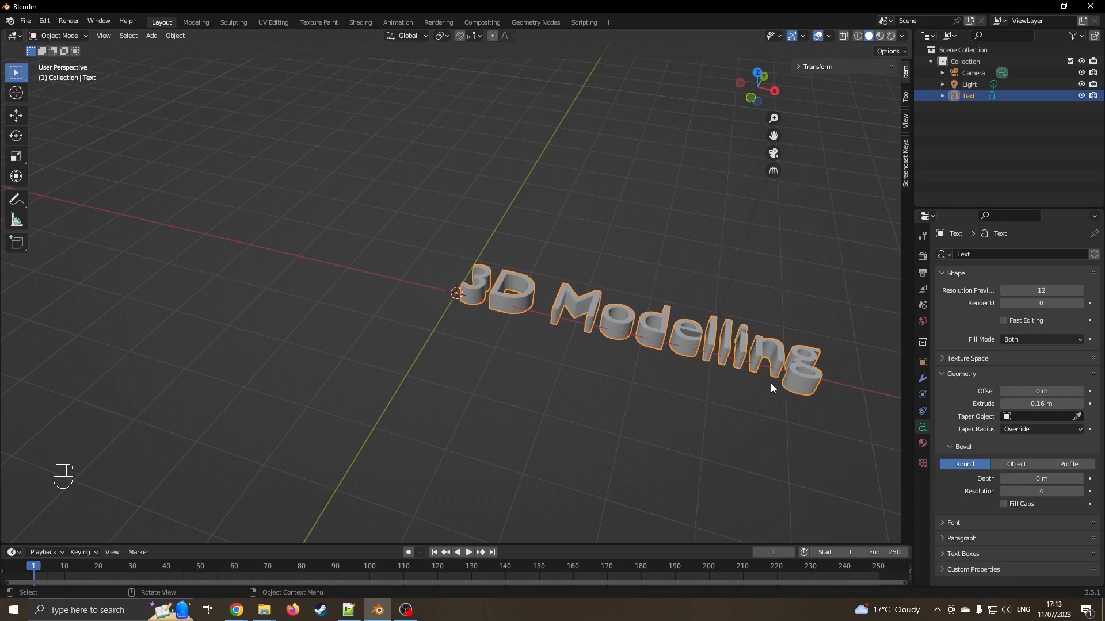
Round the edges of the extruded text with a bevel depth of 0.02 m.
{"action": "middle_click_drag", "start_coordinate": [821, 384], "coordinate": [664, 350]}
{"action": "scroll", "coordinate": [658, 348], "scroll_direction": "up", "scroll_amount": 2}
{"action": "scroll", "coordinate": [660, 357], "scroll_direction": "down", "scroll_amount": 1}
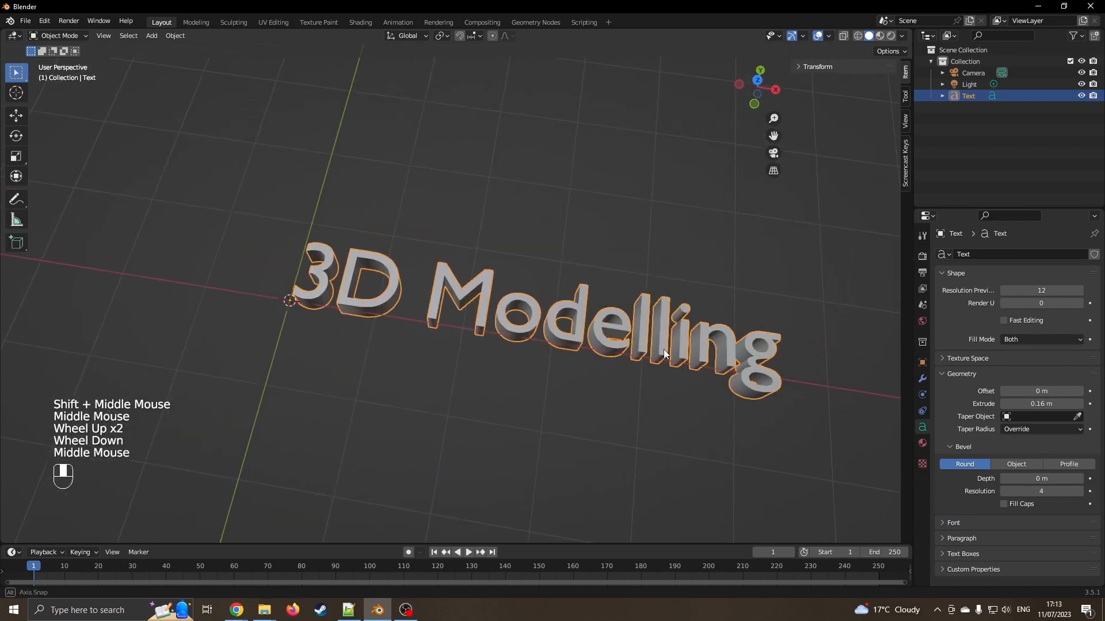
{"action": "left_click", "coordinate": [952, 448]}
{"action": "left_click", "coordinate": [951, 447]}
{"action": "left_click_drag", "start_coordinate": [1018, 479], "coordinate": [1033, 479]}
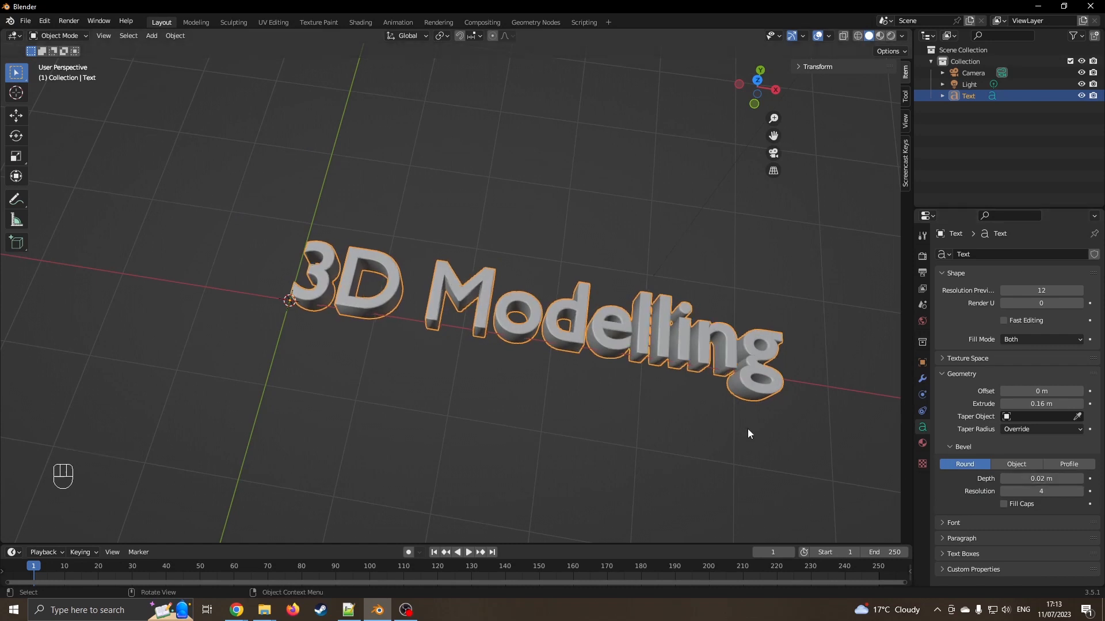
Rotate the text in the right orthographic view, with angle snapping, until it stands upright.
{"action": "key", "text": "KP_3"}
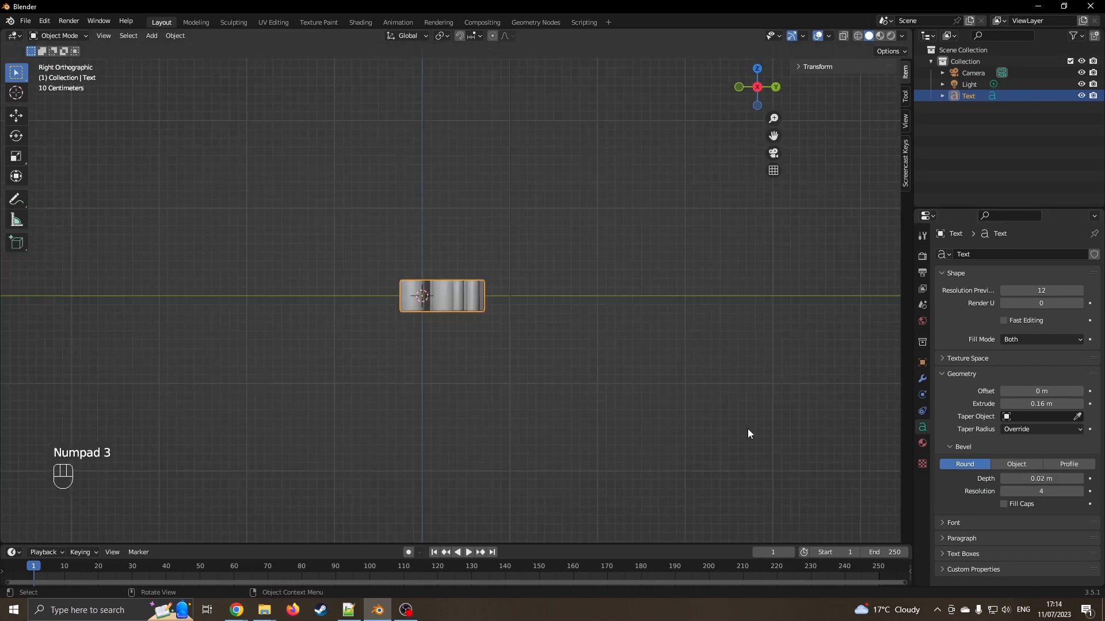
{"action": "key", "text": "r"}
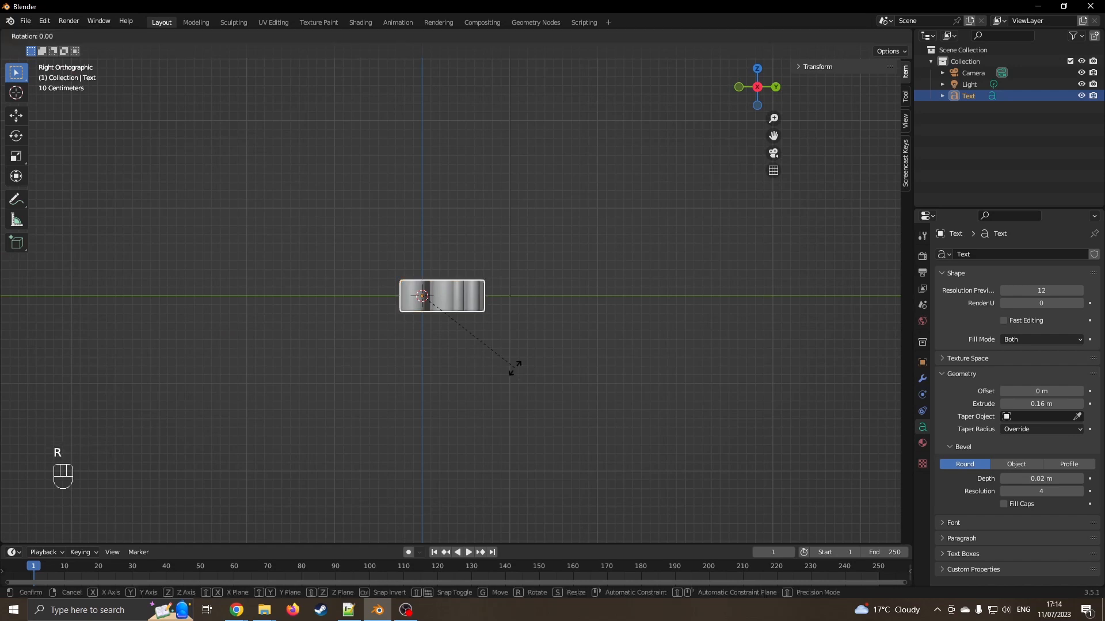
{"action": "key", "text": "ctrl"}
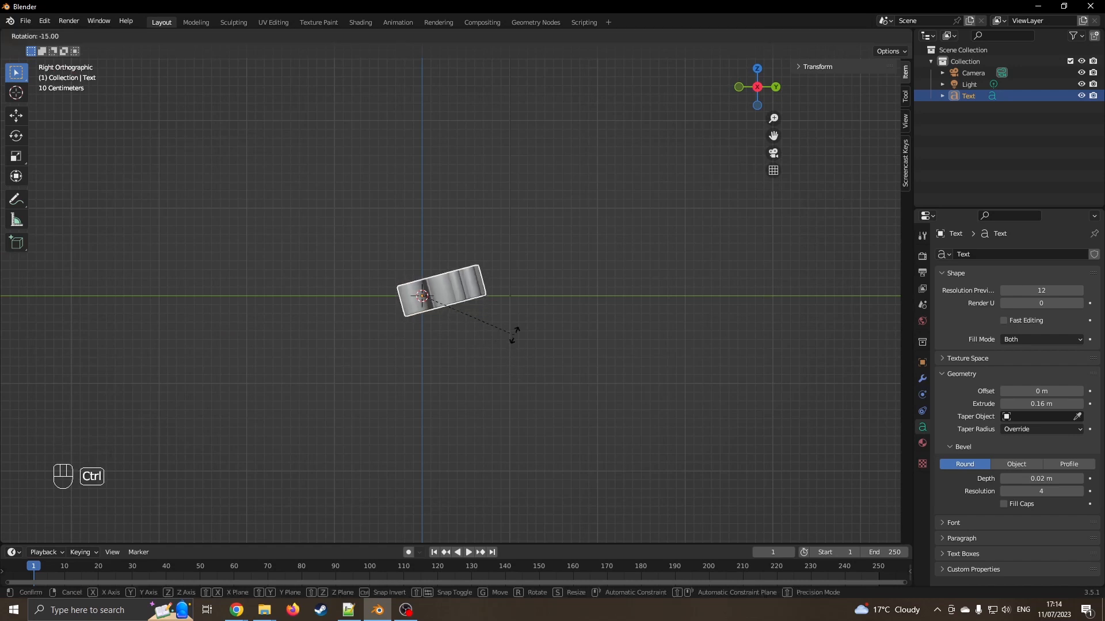
{"action": "left_click", "coordinate": [471, 237]}
{"action": "middle_click_drag", "start_coordinate": [316, 233], "coordinate": [395, 246]}
Move the text about 2.87 m along negative X in the top view to centre it on the origin.
{"action": "key", "text": "KP_7"}
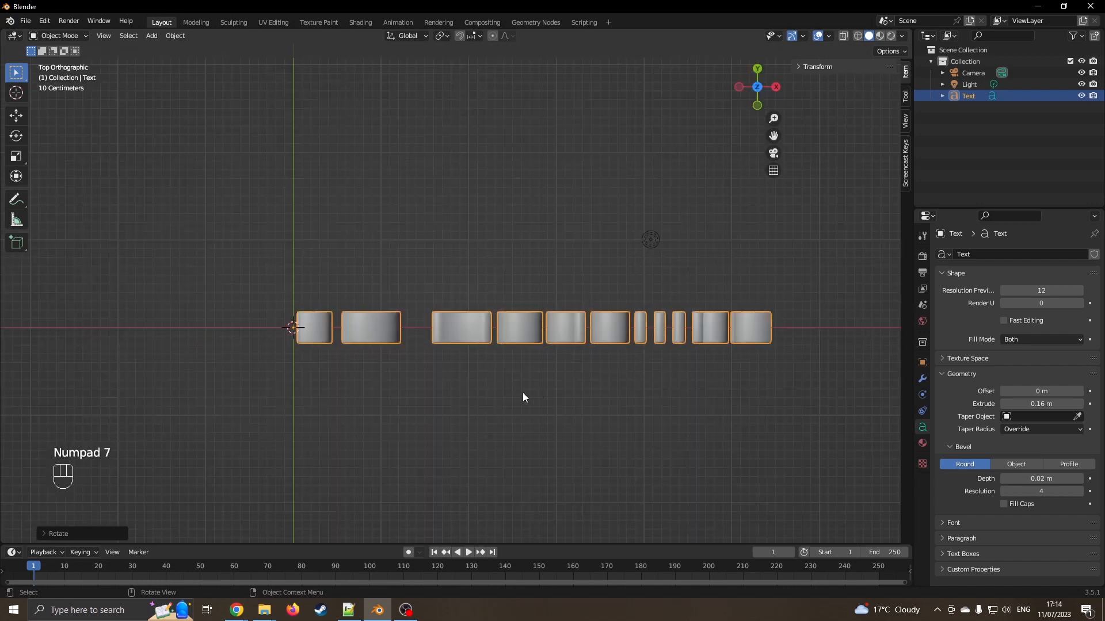
{"action": "key", "text": "g"}
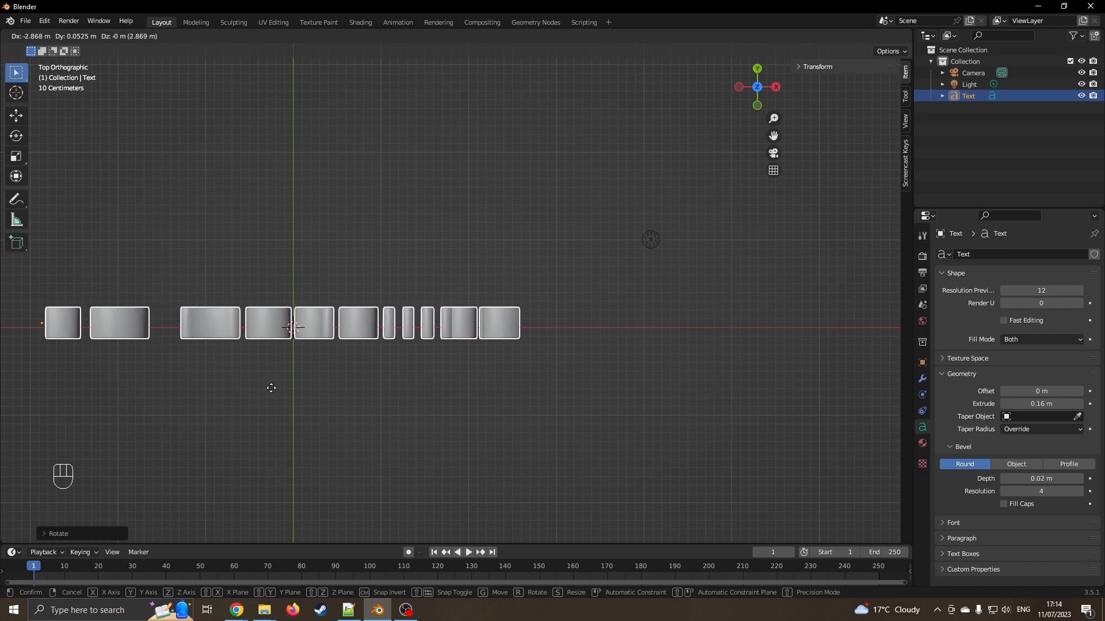
{"action": "left_click", "coordinate": [271, 388]}
{"action": "middle_click_drag", "start_coordinate": [303, 399], "coordinate": [432, 327]}
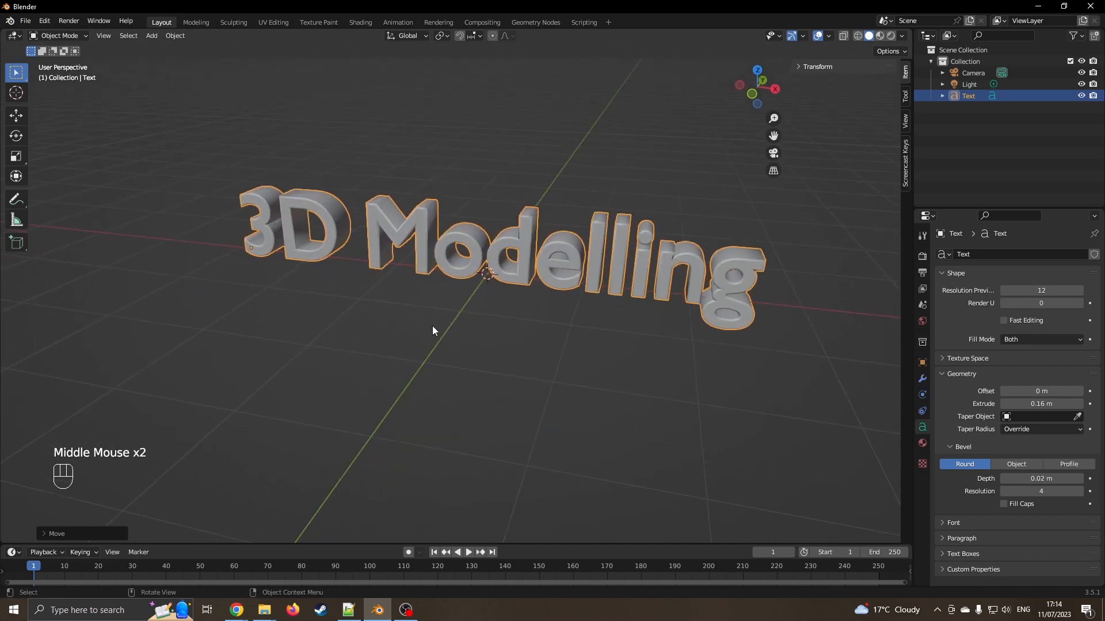
Try Algerian Regular from the Windows Fonts folder as the text's regular font, and undo the font change.
{"action": "left_click", "coordinate": [943, 374]}
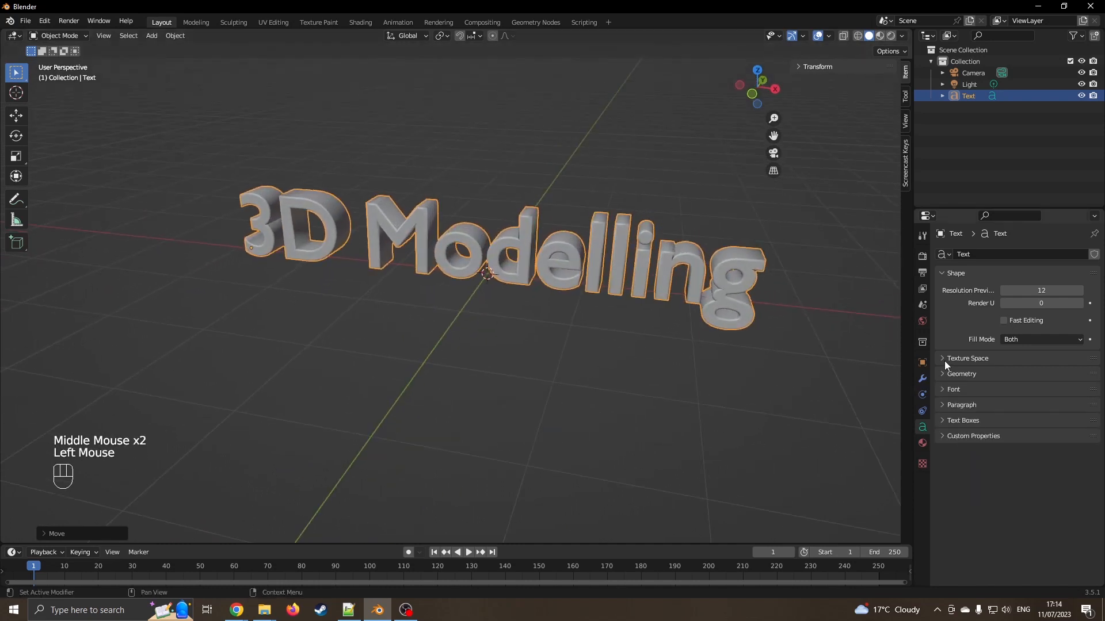
{"action": "left_click", "coordinate": [944, 391]}
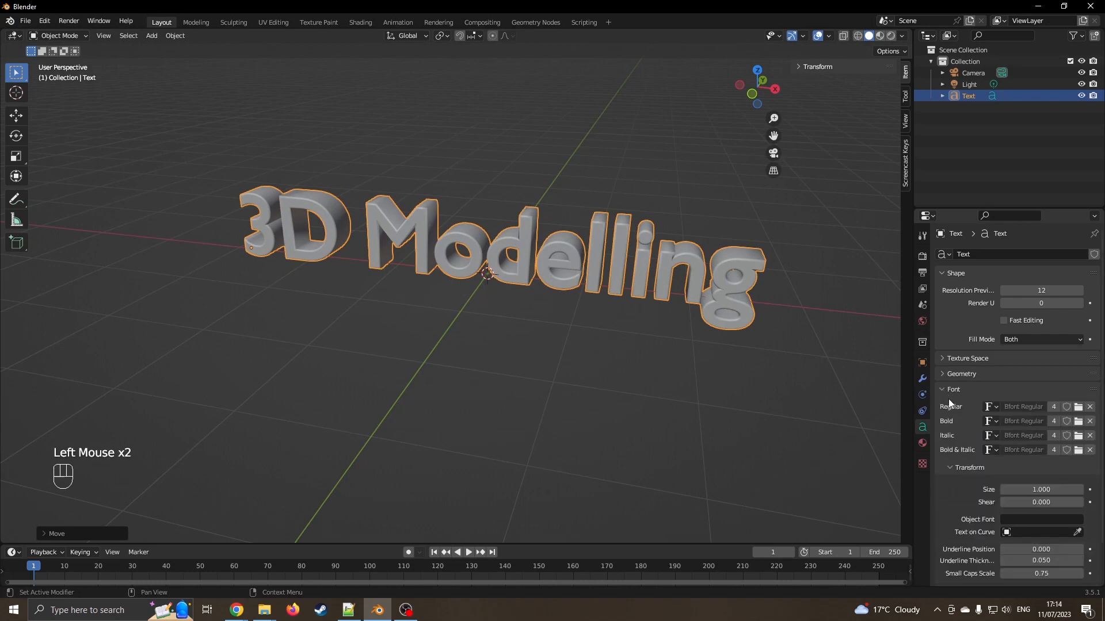
{"action": "left_click", "coordinate": [1082, 409]}
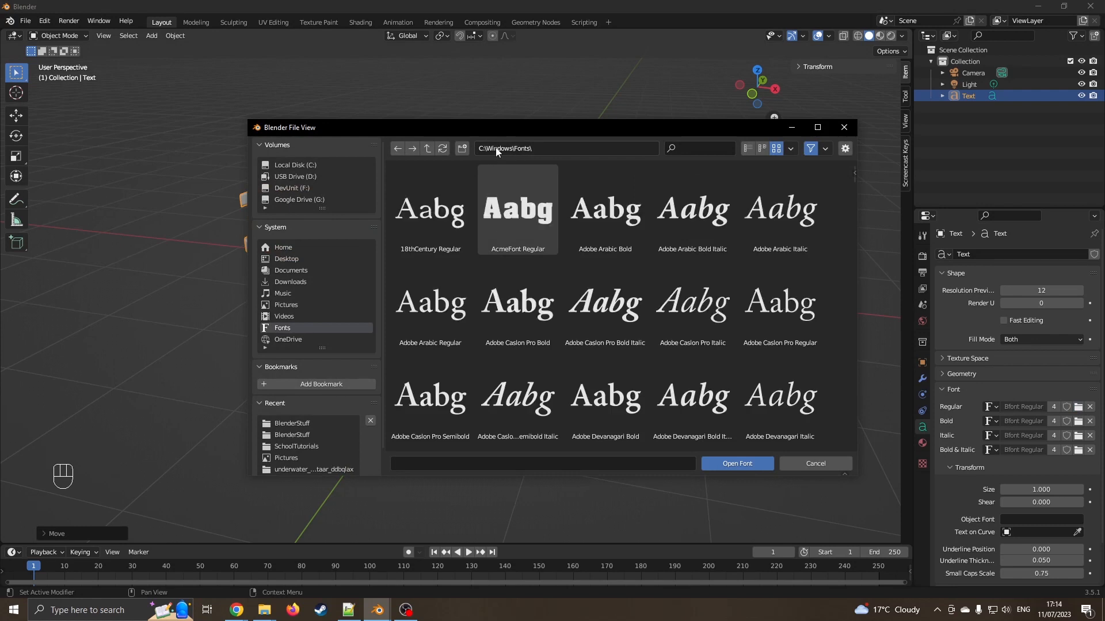
{"action": "scroll", "coordinate": [614, 288], "scroll_direction": "down", "scroll_amount": 5}
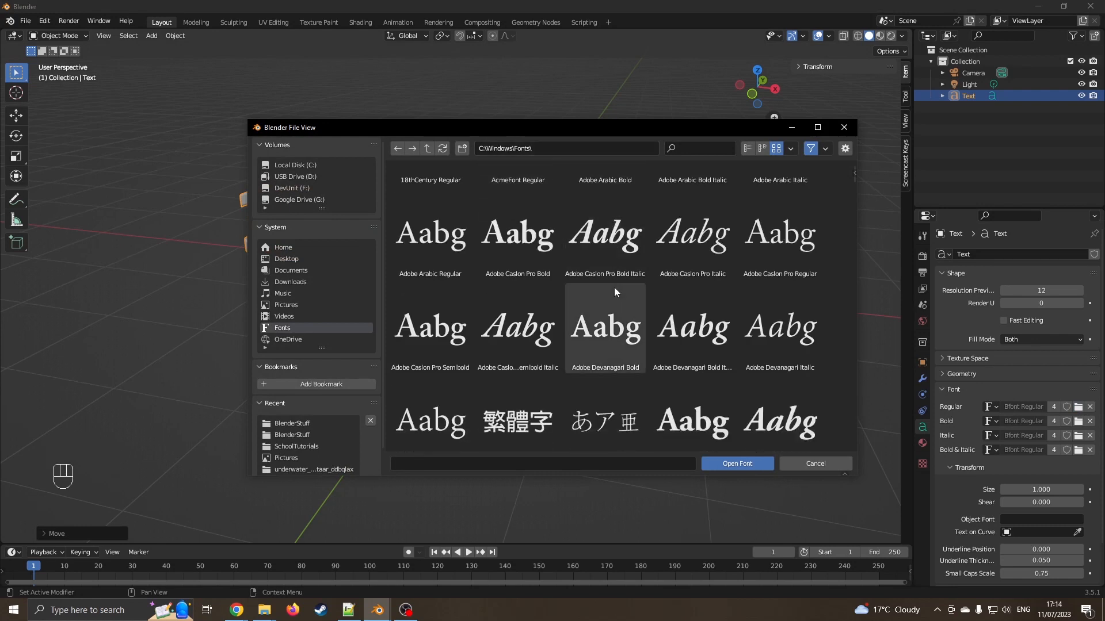
{"action": "scroll", "coordinate": [614, 288], "scroll_direction": "down", "scroll_amount": 6}
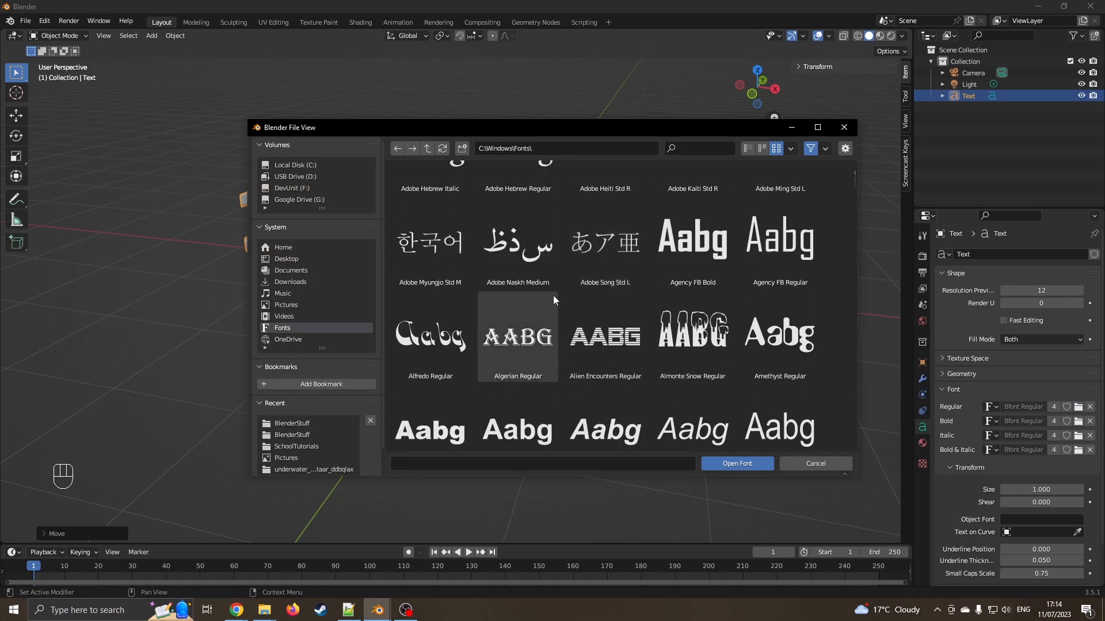
{"action": "left_click", "coordinate": [519, 344]}
{"action": "left_click", "coordinate": [746, 463]}
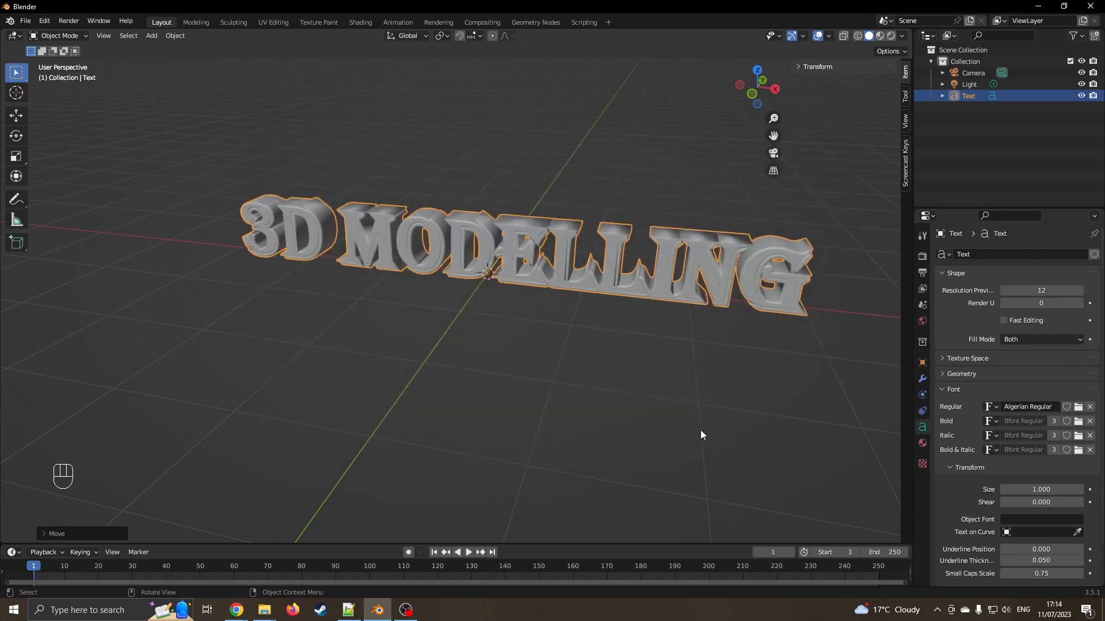
{"action": "mouse_move", "coordinate": [589, 395]}
{"action": "middle_mouse_down"}
{"action": "mouse_move", "coordinate": [641, 360]}
{"action": "mouse_move", "coordinate": [602, 384]}
{"action": "middle_mouse_up"}
{"action": "key", "text": "ctrl+z"}
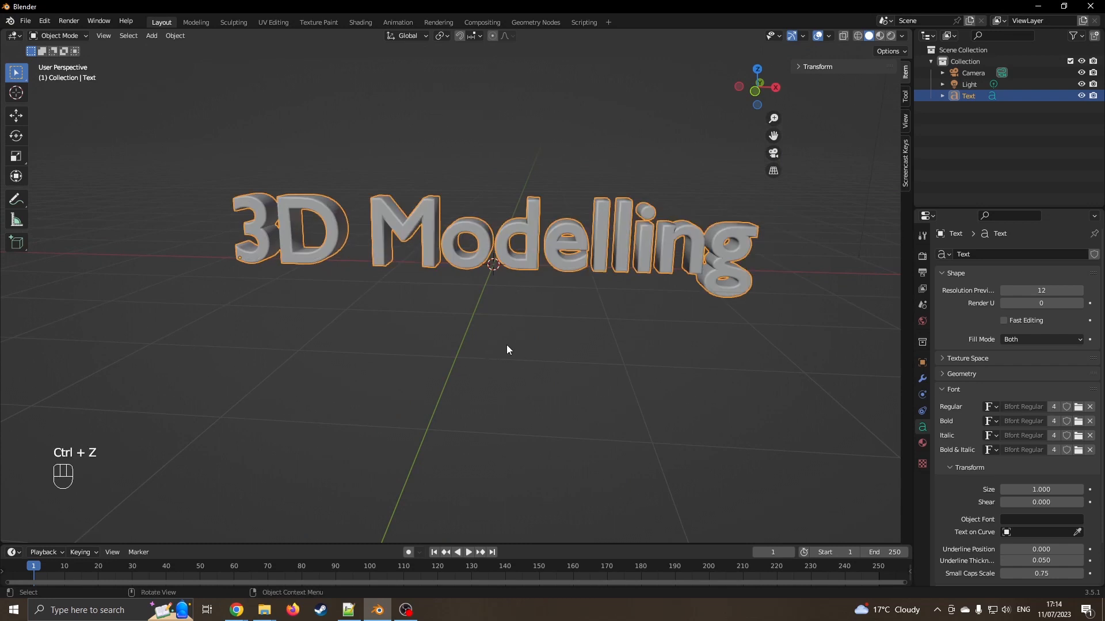
Add a mesh plane at the origin and scale it up until it extends beyond both ends of the text.
{"action": "middle_click_drag", "start_coordinate": [506, 350], "coordinate": [498, 353]}
{"action": "key", "text": "shift+a"}
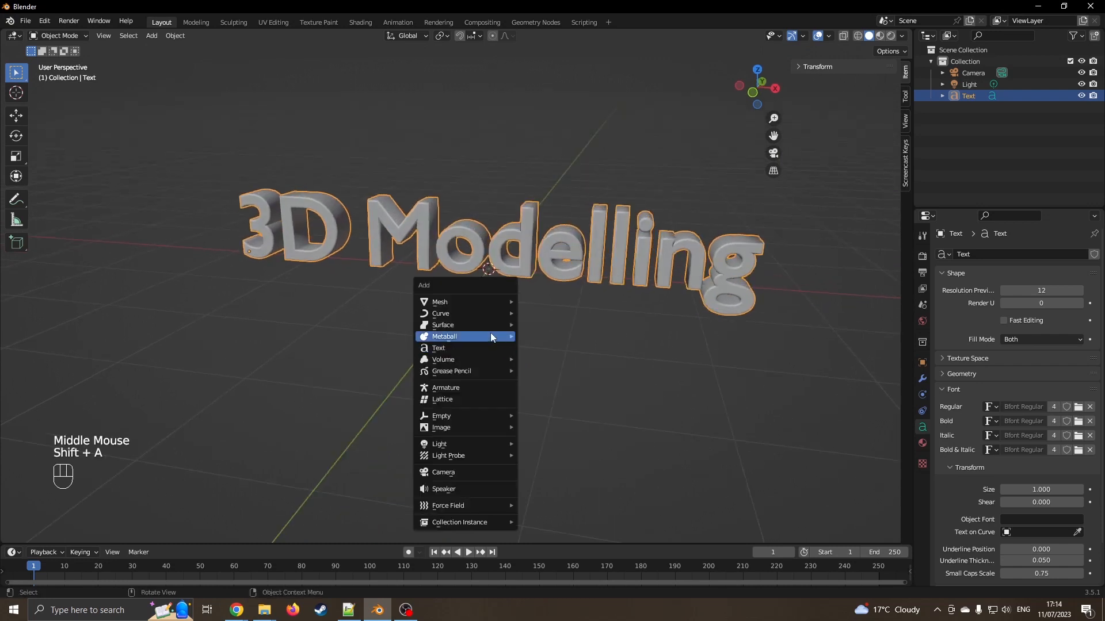
{"action": "mouse_move", "coordinate": [485, 303]}
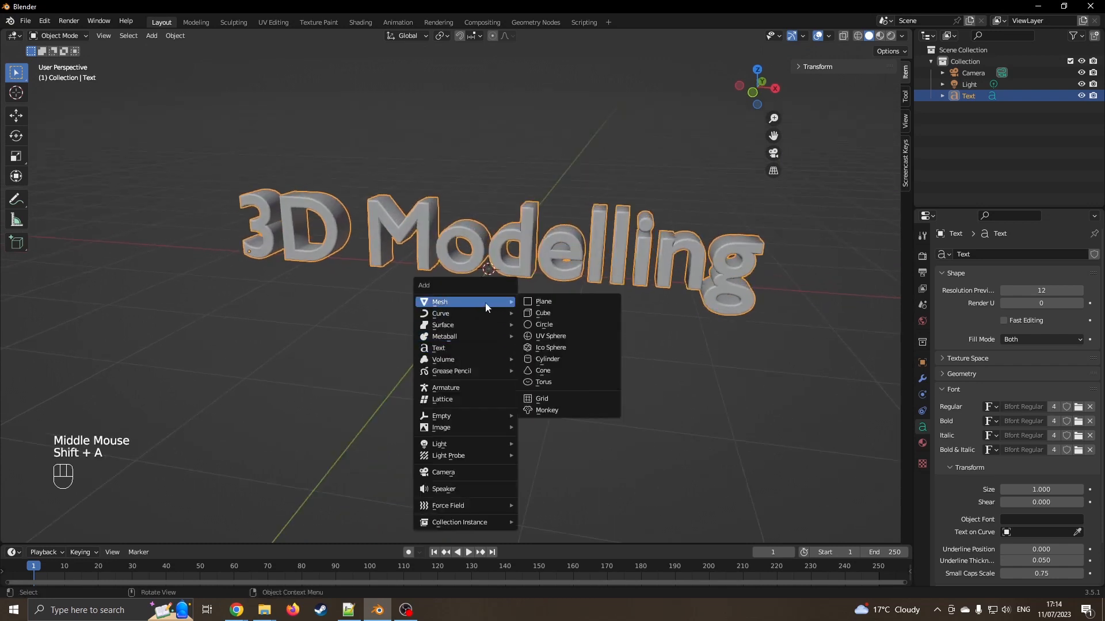
{"action": "left_click", "coordinate": [545, 307]}
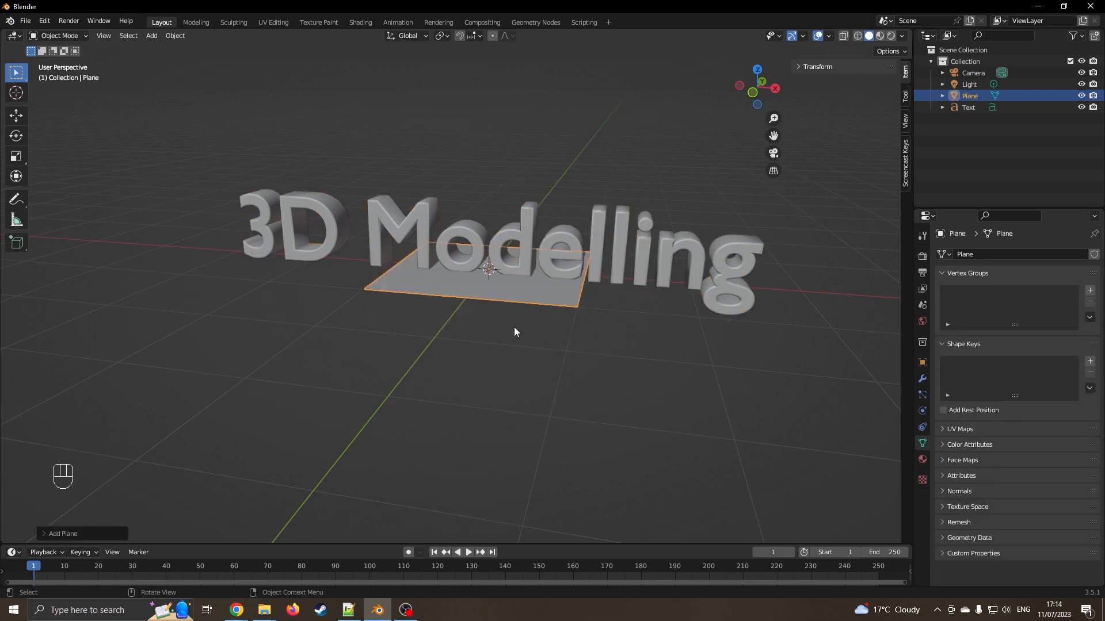
{"action": "key", "text": "s"}
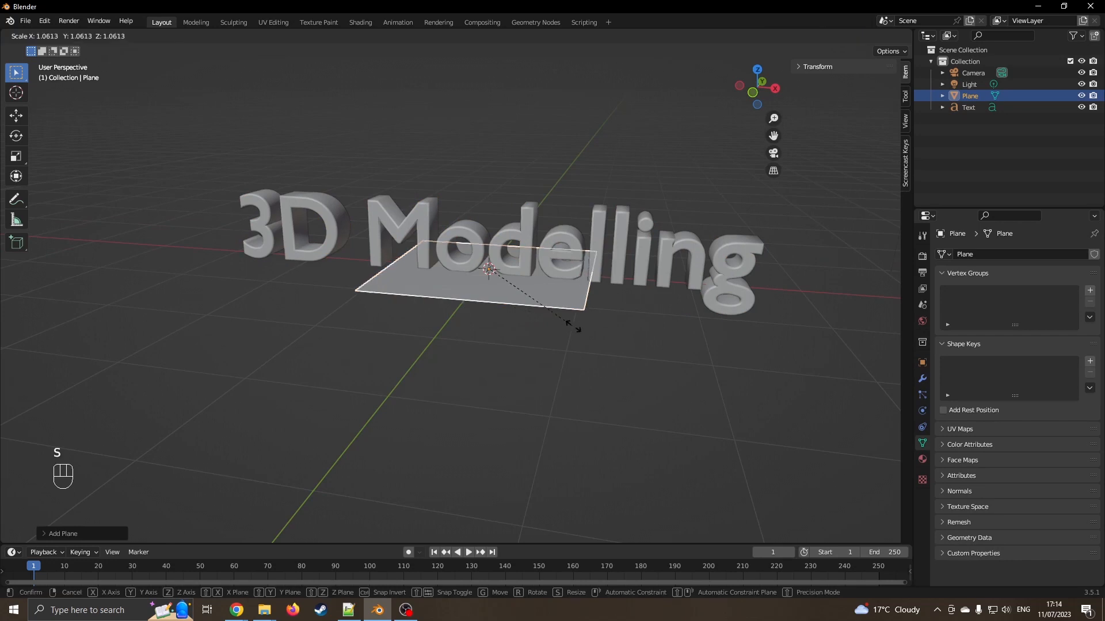
{"action": "left_click", "coordinate": [777, 391]}
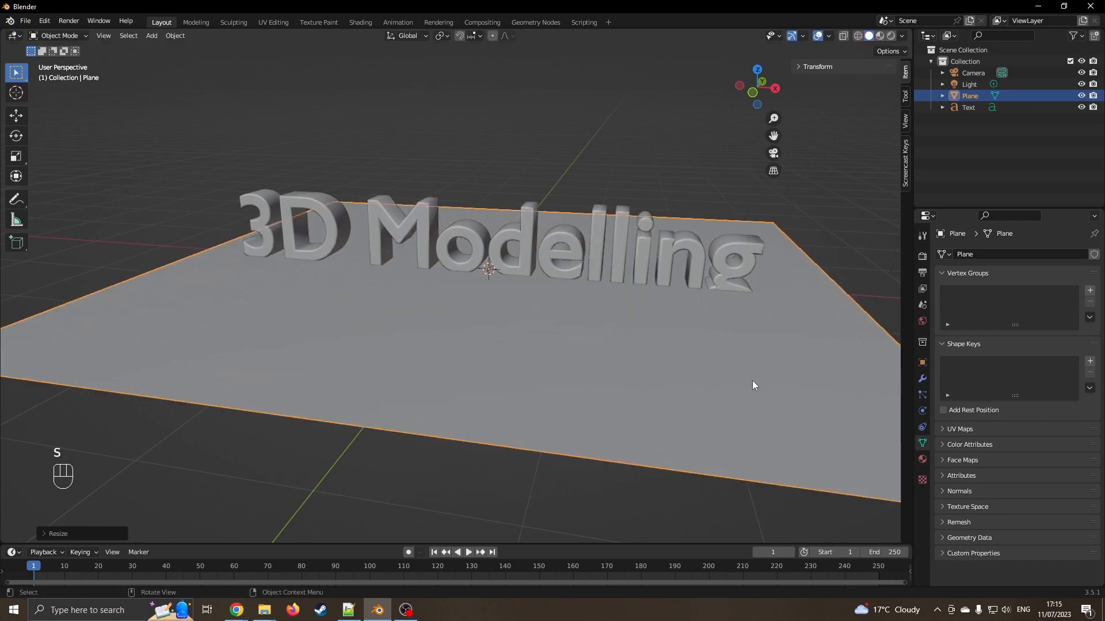
Lower the plane along the Z axis until it lies beneath the text like a floor.
{"action": "middle_click_drag", "start_coordinate": [718, 286], "coordinate": [493, 298]}
{"action": "left_click", "coordinate": [16, 116]}
{"action": "left_click_drag", "start_coordinate": [489, 226], "coordinate": [483, 241]}
{"action": "middle_click_drag", "start_coordinate": [519, 253], "coordinate": [507, 280]}
{"action": "scroll", "coordinate": [505, 260], "scroll_direction": "down", "scroll_amount": 2}
{"action": "scroll", "coordinate": [504, 281], "scroll_direction": "up", "scroll_amount": 1}
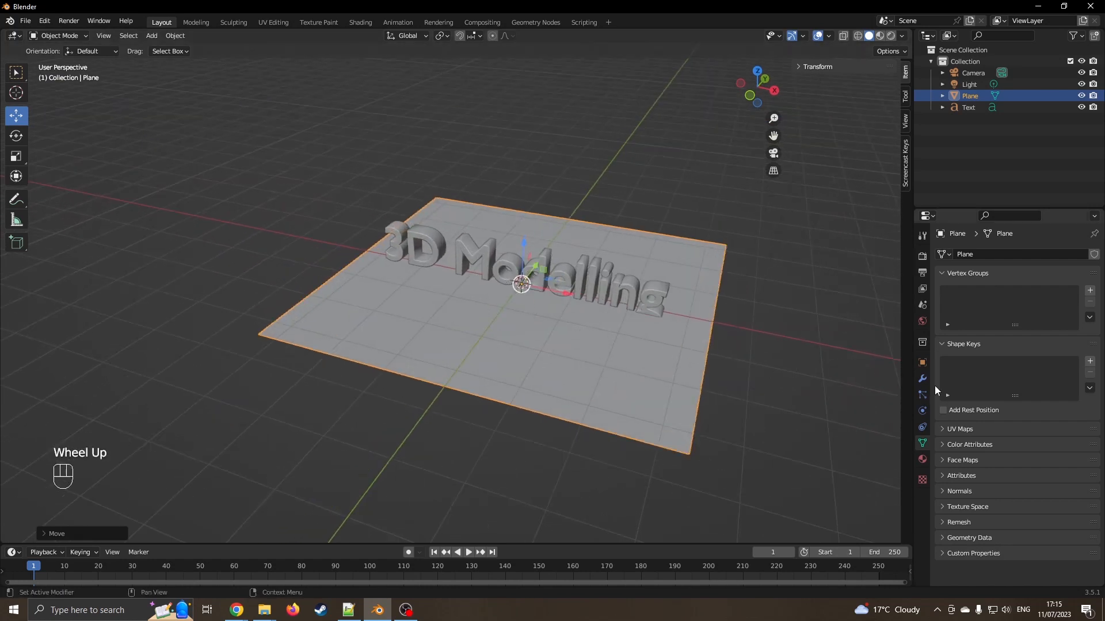
Create a new material on the plane with a Checker Texture as base color, and show the viewport in Material Preview.
{"action": "left_click", "coordinate": [923, 459]}
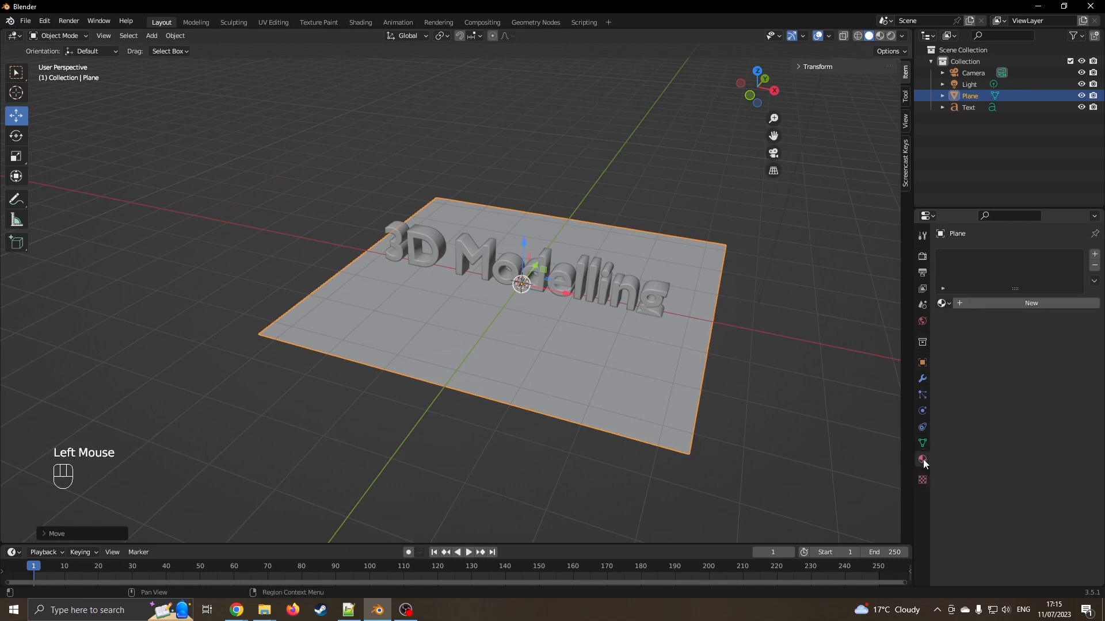
{"action": "left_click", "coordinate": [1019, 302]}
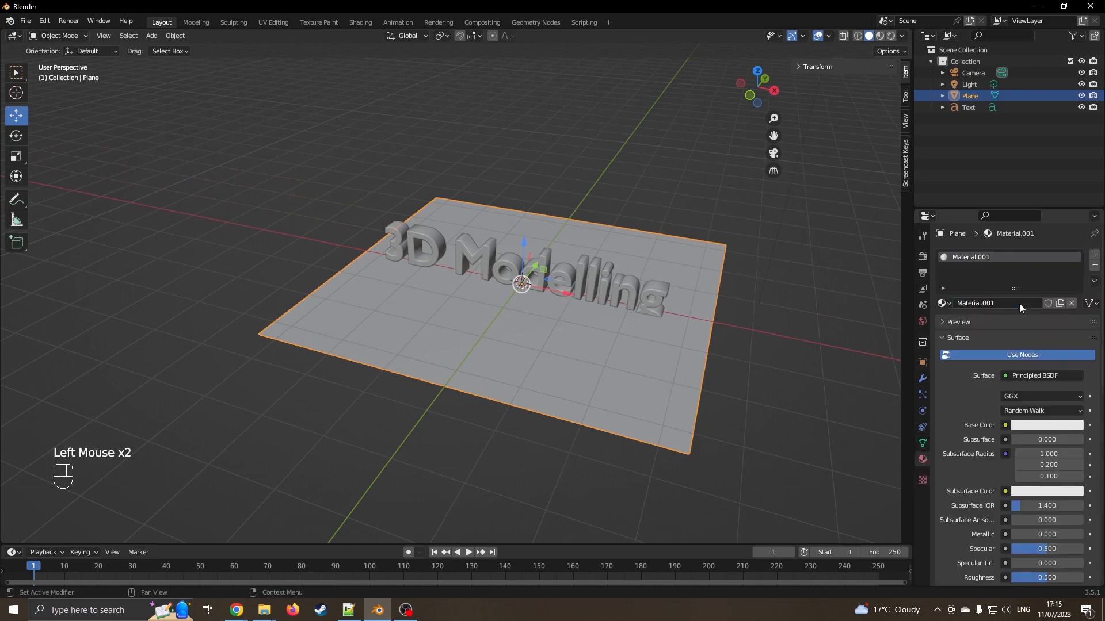
{"action": "scroll", "coordinate": [985, 413], "scroll_direction": "up", "scroll_amount": 1}
{"action": "left_click", "coordinate": [1006, 425]}
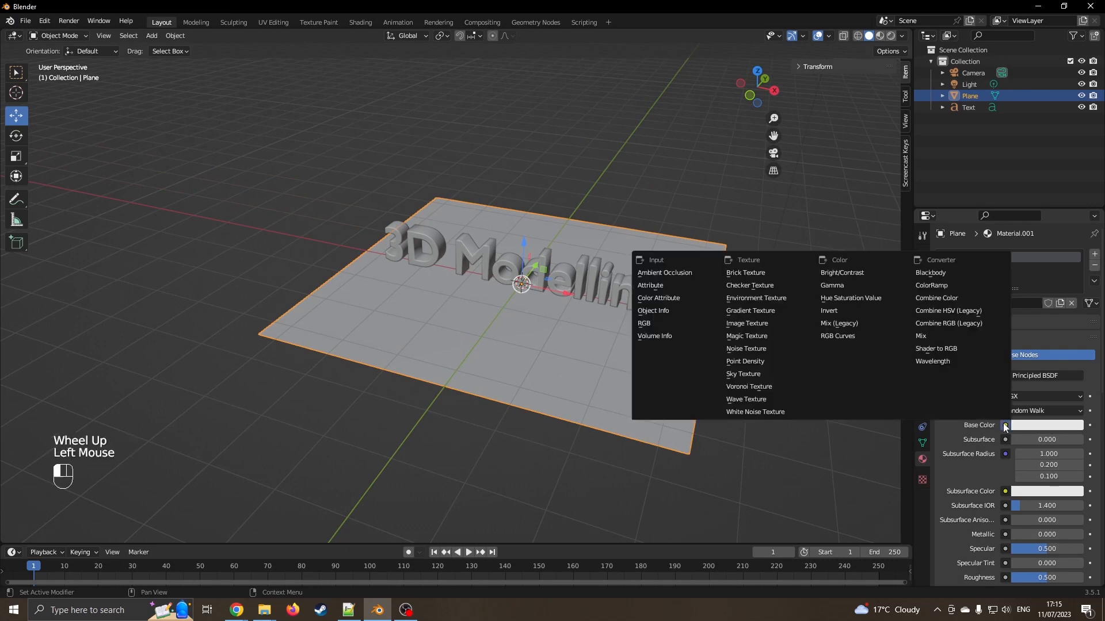
{"action": "left_click", "coordinate": [758, 286]}
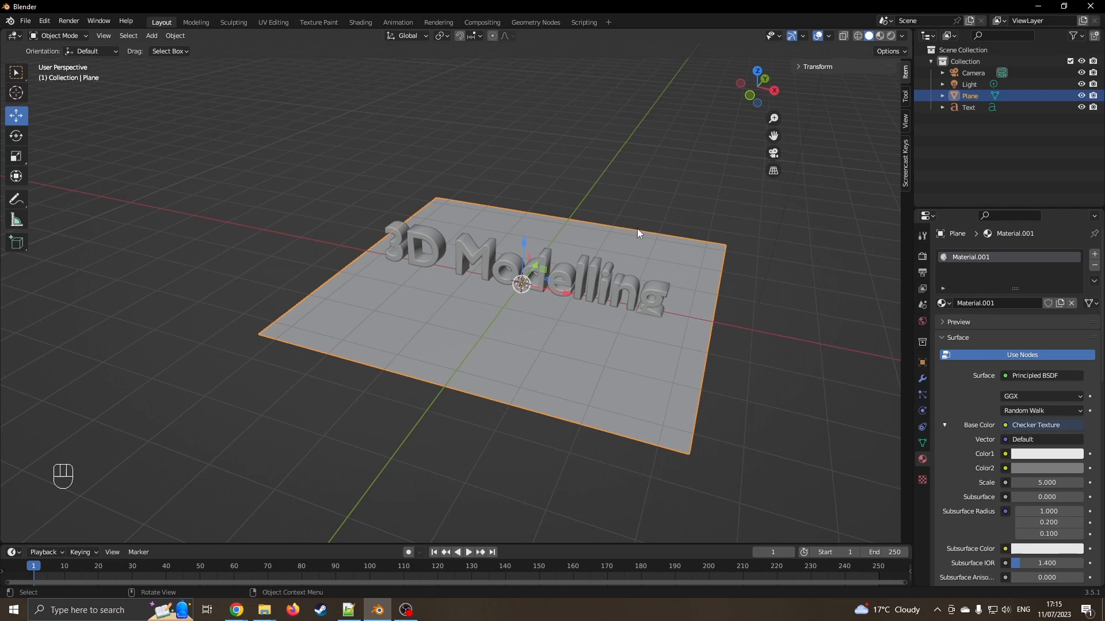
{"action": "left_click", "coordinate": [879, 37]}
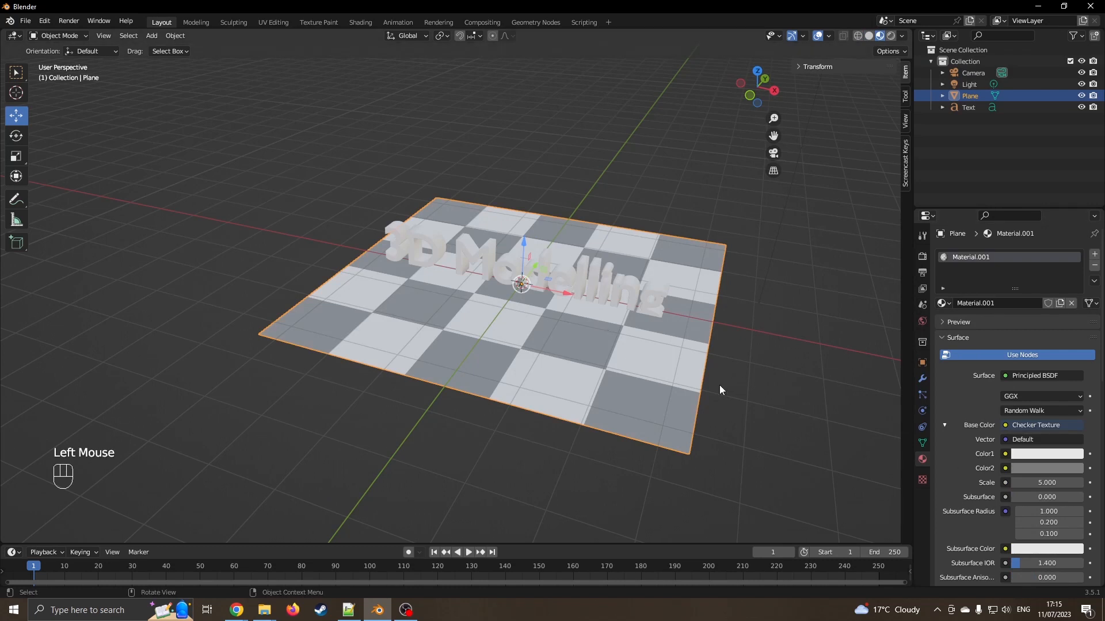
Set the checker texture's Color2 to near-black and Color1 to purple, with hue about 0.775 and saturation about 0.82.
{"action": "left_click", "coordinate": [1033, 468]}
{"action": "left_click_drag", "start_coordinate": [1077, 356], "coordinate": [1074, 368]}
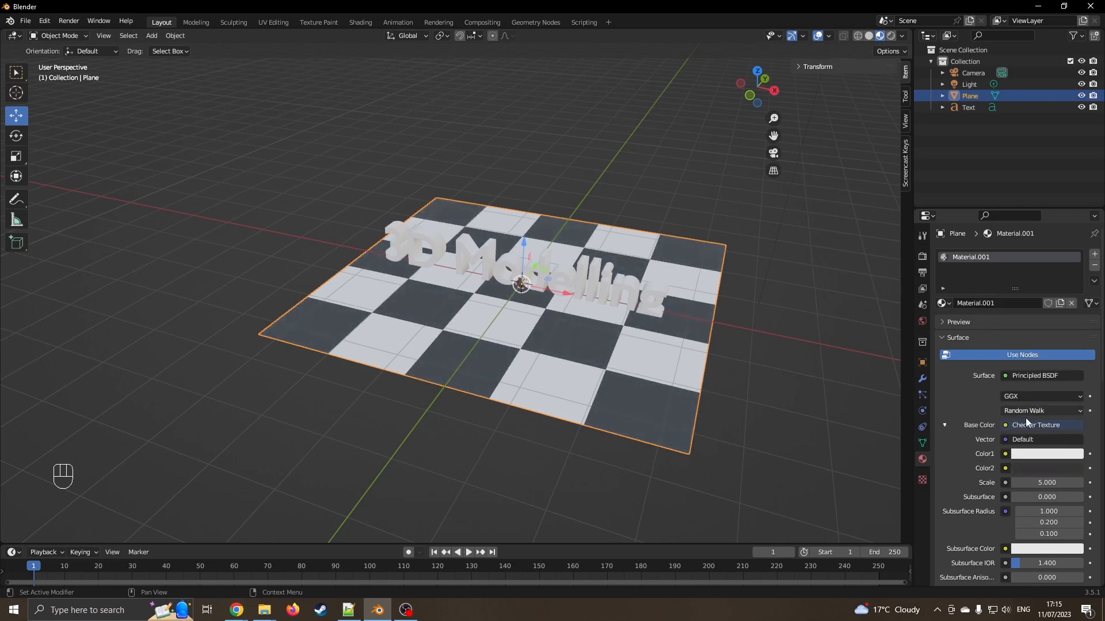
{"action": "left_click", "coordinate": [1048, 454]}
{"action": "left_click_drag", "start_coordinate": [1062, 365], "coordinate": [1046, 337]}
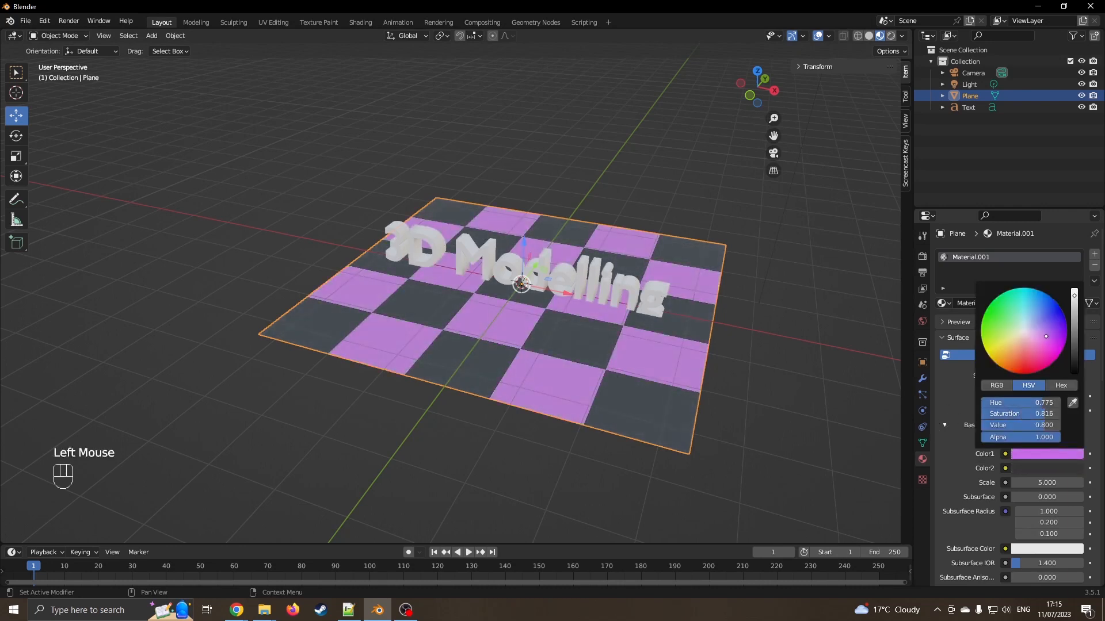
{"action": "middle_click_drag", "start_coordinate": [577, 371], "coordinate": [594, 356]}
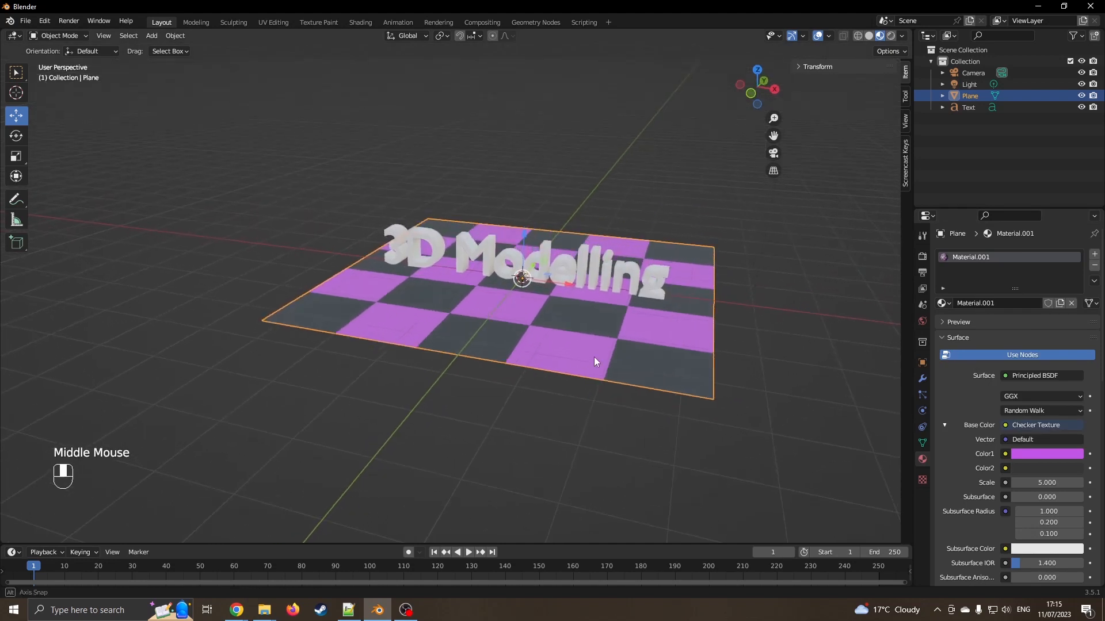
{"action": "scroll", "coordinate": [590, 328], "scroll_direction": "down", "scroll_amount": 1}
{"action": "scroll", "coordinate": [588, 299], "scroll_direction": "up", "scroll_amount": 2}
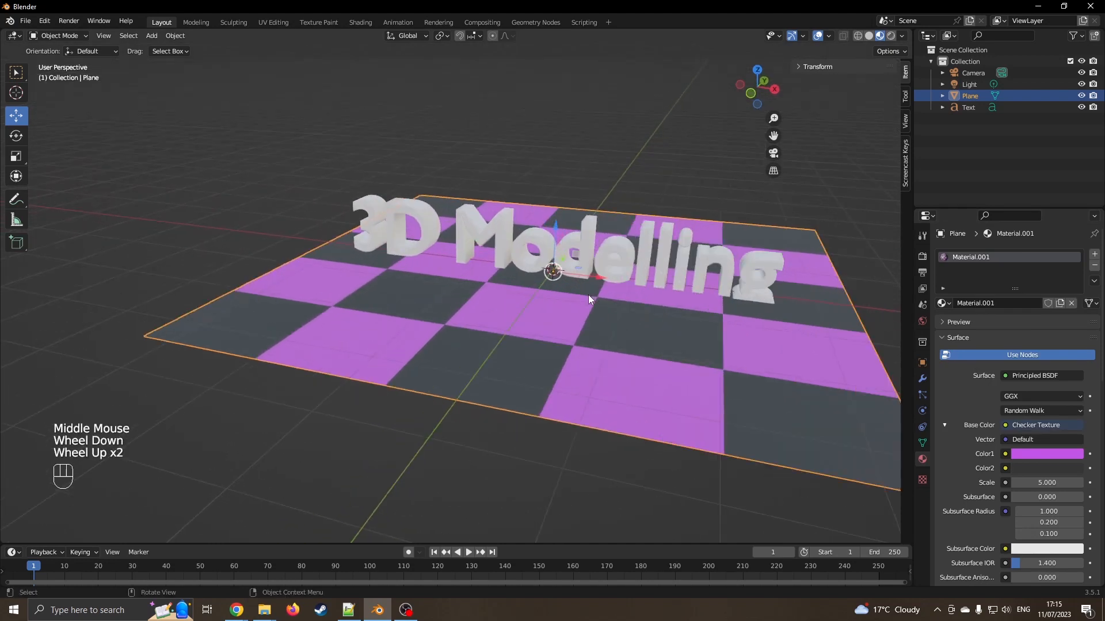
Create a new material on the 3D Modelling text and set its Metallic value to 1.0.
{"action": "left_click", "coordinate": [499, 234]}
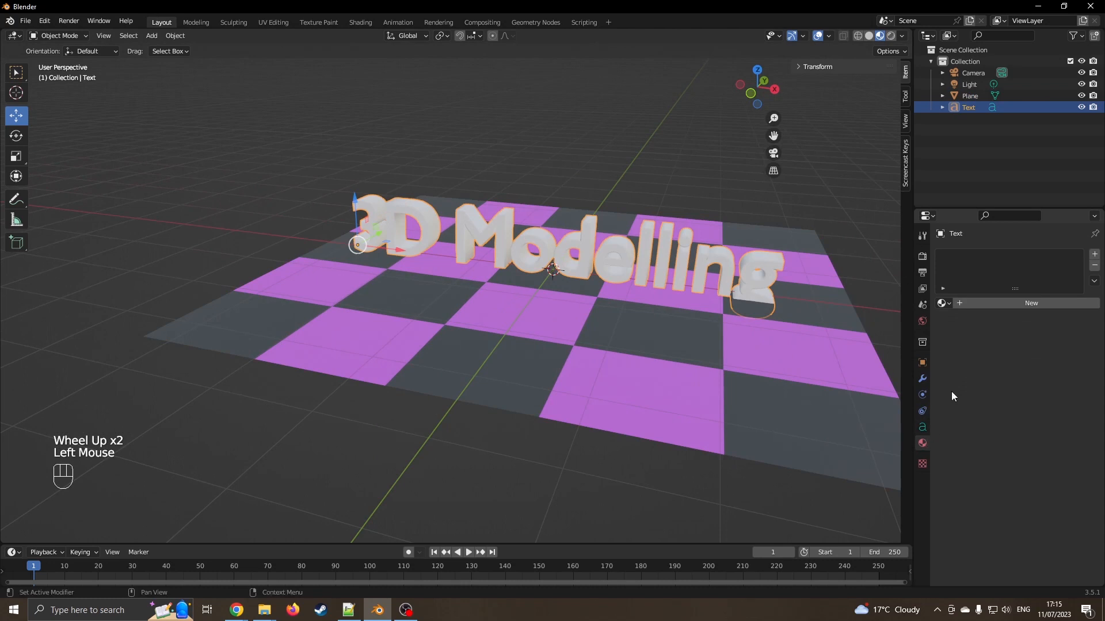
{"action": "left_click", "coordinate": [1024, 304]}
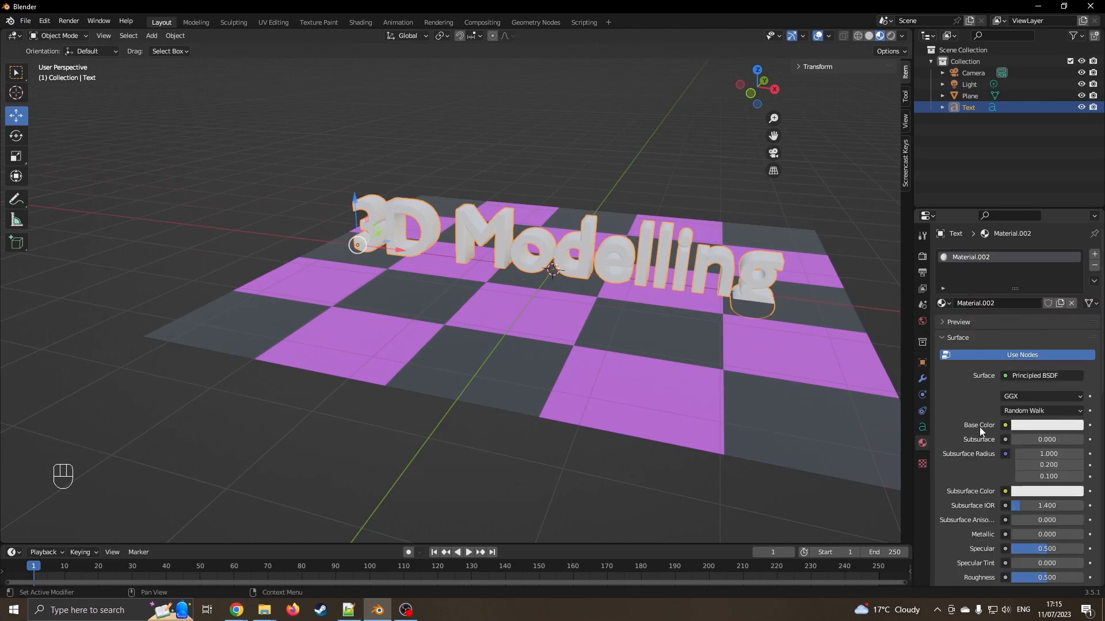
{"action": "scroll", "coordinate": [978, 429], "scroll_direction": "down", "scroll_amount": 3}
{"action": "left_click", "coordinate": [1019, 464]}
{"action": "left_click_drag", "start_coordinate": [1021, 466], "coordinate": [1071, 466]}
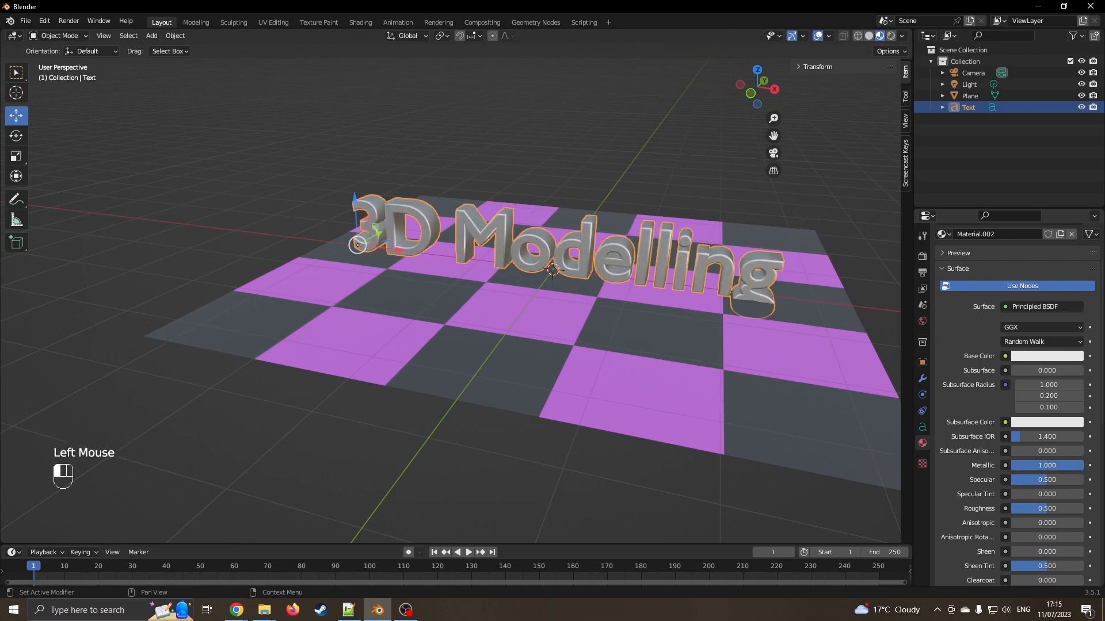
Set the Roughness of the text's material to 0 and inspect the reflective result from other angles.
{"action": "scroll", "coordinate": [500, 250], "scroll_direction": "up", "scroll_amount": 2}
{"action": "scroll", "coordinate": [514, 253], "scroll_direction": "down", "scroll_amount": 2}
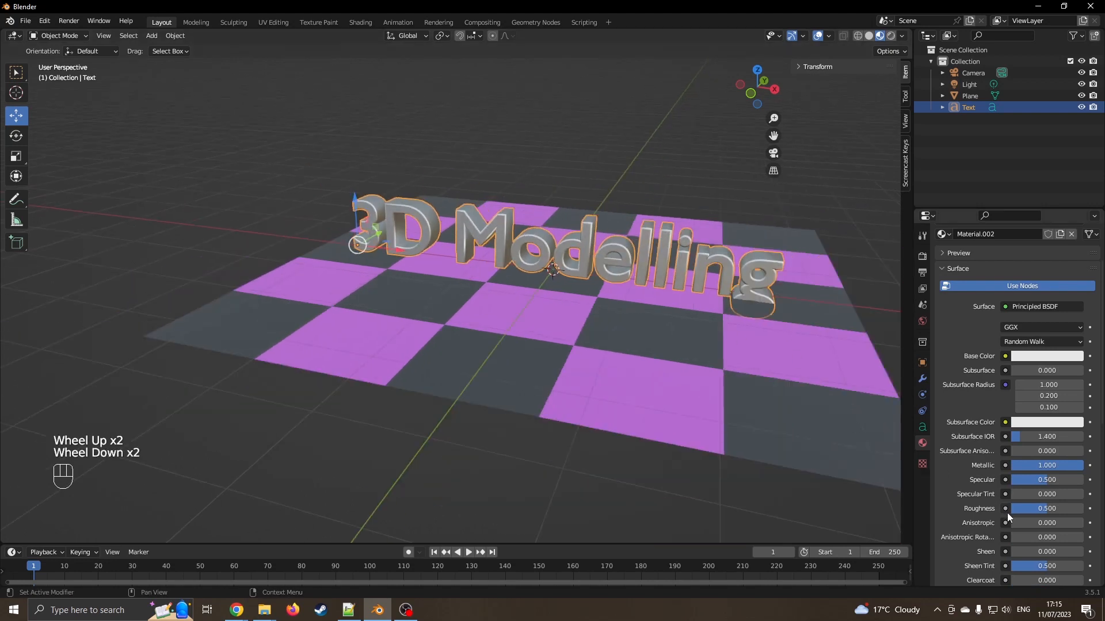
{"action": "left_click_drag", "start_coordinate": [1013, 509], "coordinate": [979, 508]}
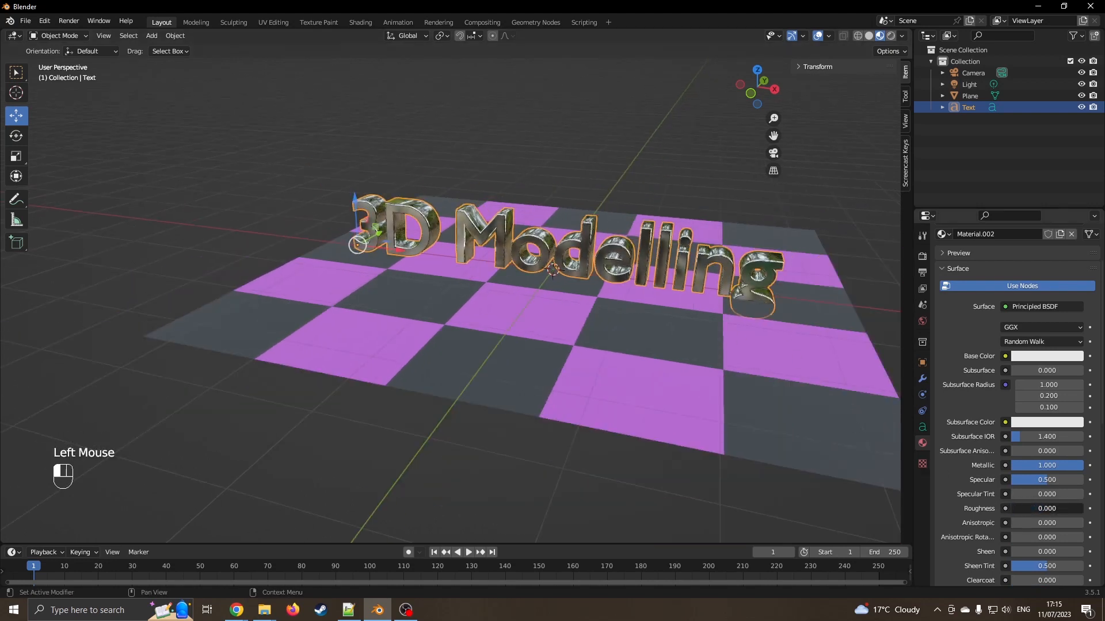
{"action": "middle_click_drag", "start_coordinate": [594, 343], "coordinate": [641, 374]}
{"action": "middle_click_drag", "start_coordinate": [628, 278], "coordinate": [584, 281]}
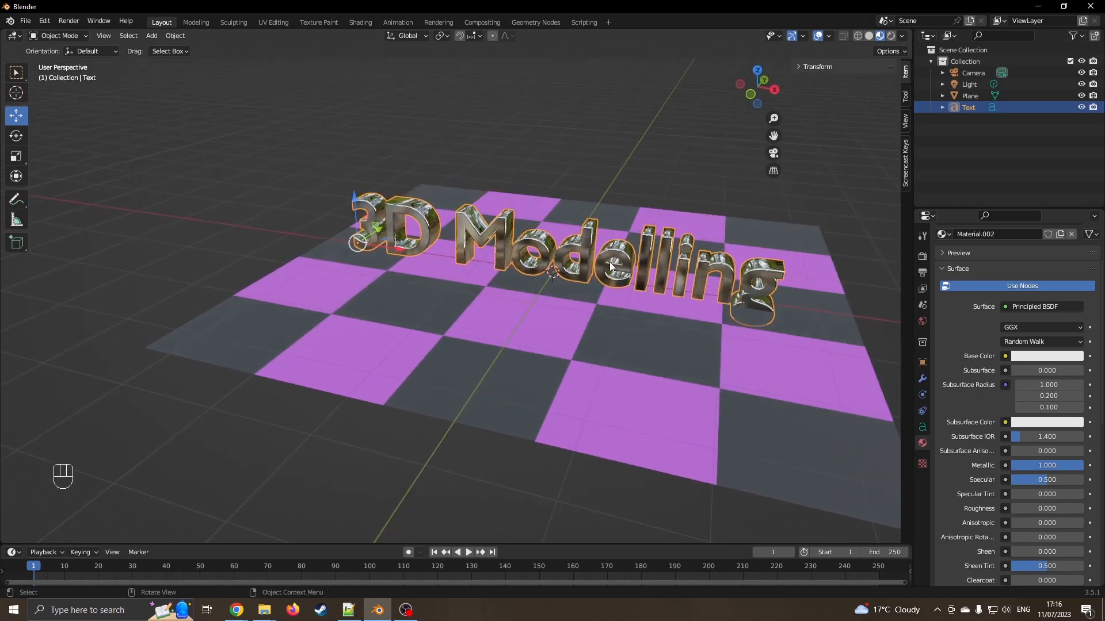
Set the Scale of the floor plane's checker texture to 10.
{"action": "left_click", "coordinate": [503, 319]}
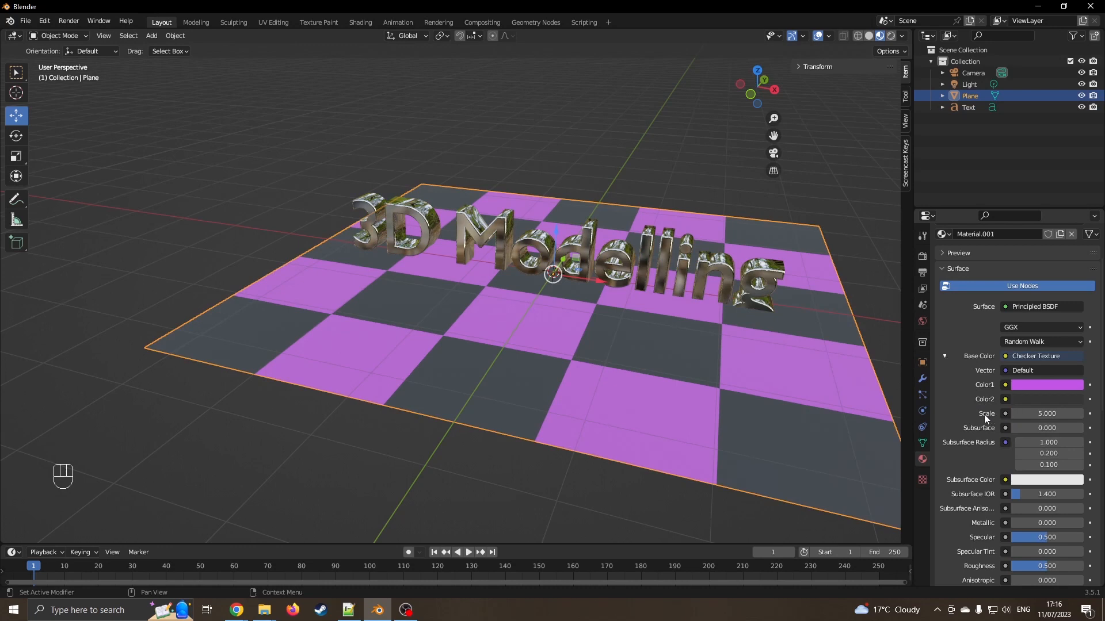
{"action": "left_click_drag", "start_coordinate": [1018, 414], "coordinate": [1045, 415]}
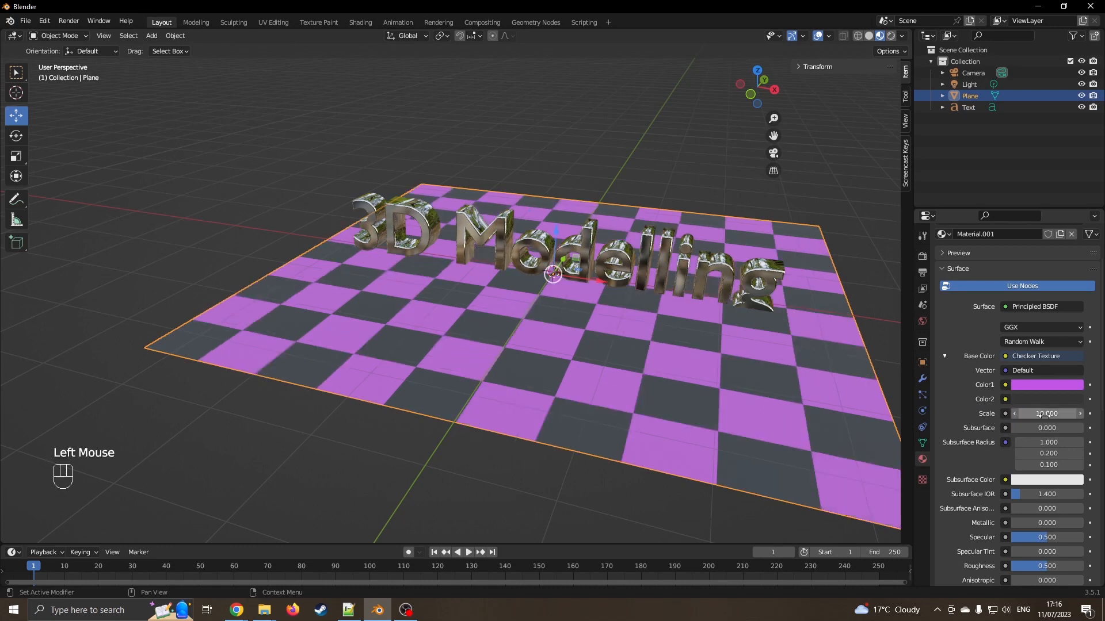
{"action": "scroll", "coordinate": [802, 375], "scroll_direction": "down", "scroll_amount": 3}
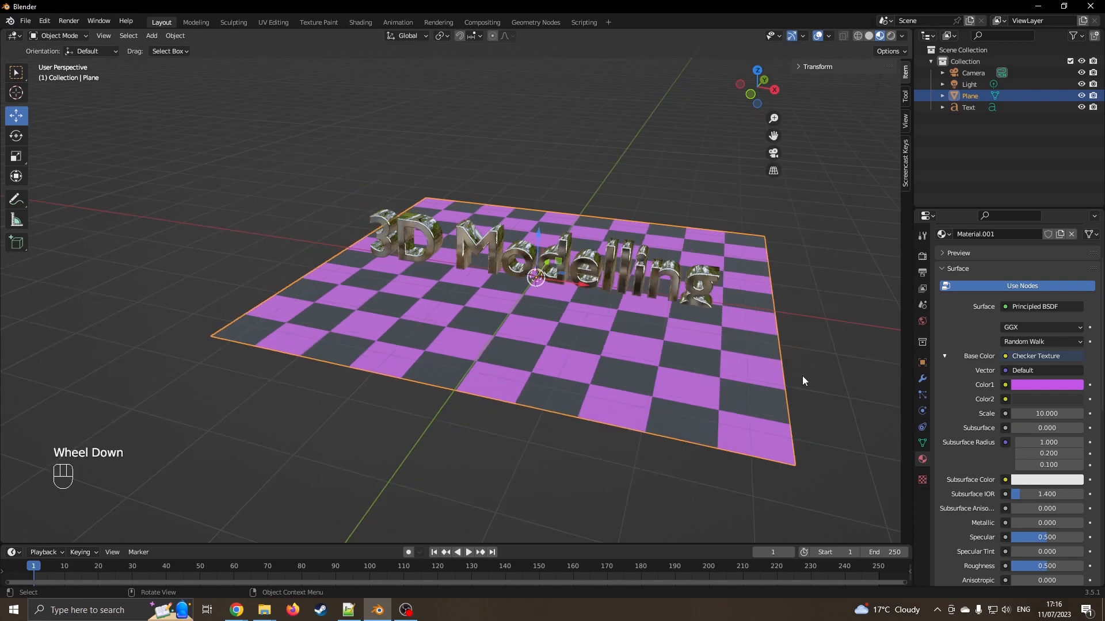
{"action": "mouse_move", "coordinate": [650, 350]}
{"action": "middle_mouse_down"}
{"action": "mouse_move", "coordinate": [661, 305]}
{"action": "mouse_move", "coordinate": [646, 329]}
{"action": "middle_mouse_up"}
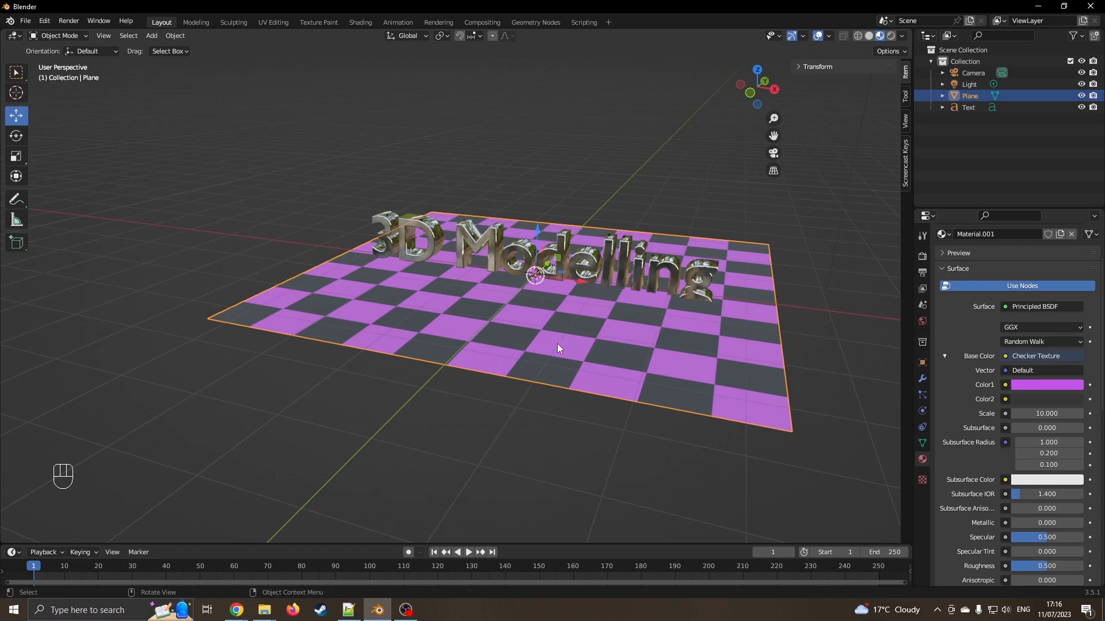
Select the camera and, in the front orthographic view, lower it along the Z axis to about 0.49 m.
{"action": "scroll", "coordinate": [557, 345], "scroll_direction": "down", "scroll_amount": 2}
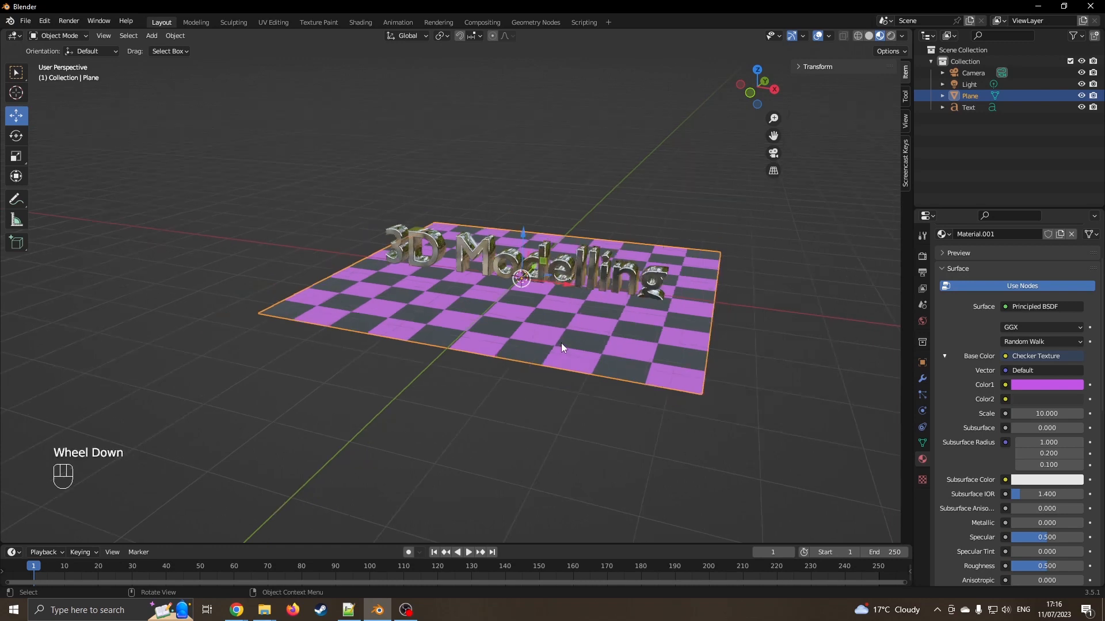
{"action": "scroll", "coordinate": [534, 316], "scroll_direction": "down", "scroll_amount": 1}
{"action": "middle_click_drag", "start_coordinate": [534, 316], "coordinate": [541, 335]}
{"action": "scroll", "coordinate": [541, 335], "scroll_direction": "down", "scroll_amount": 2}
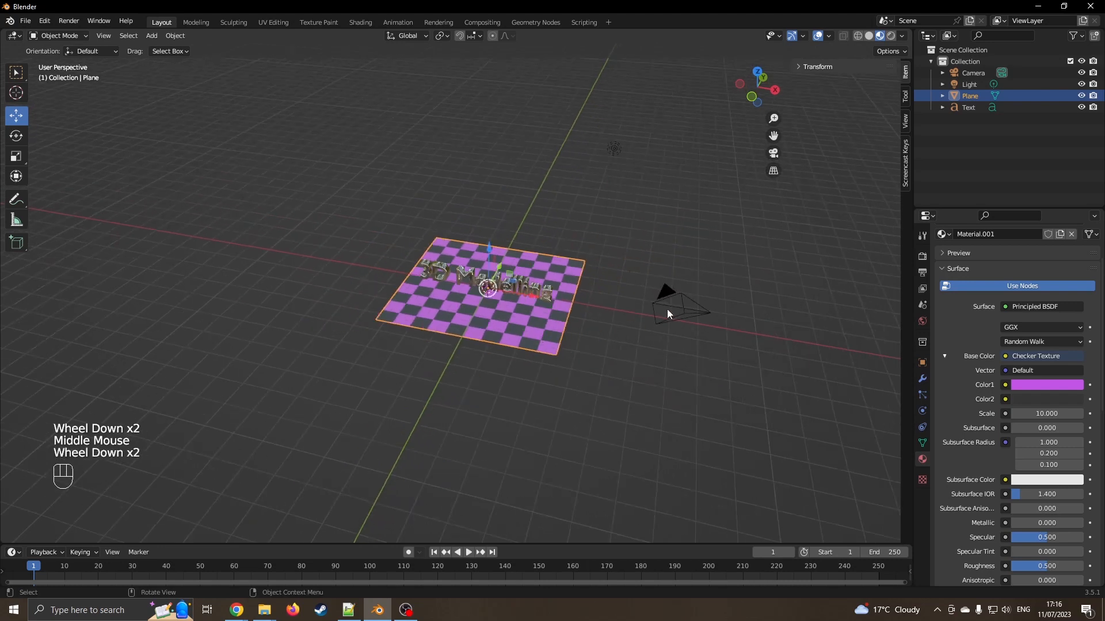
{"action": "left_click", "coordinate": [682, 313]}
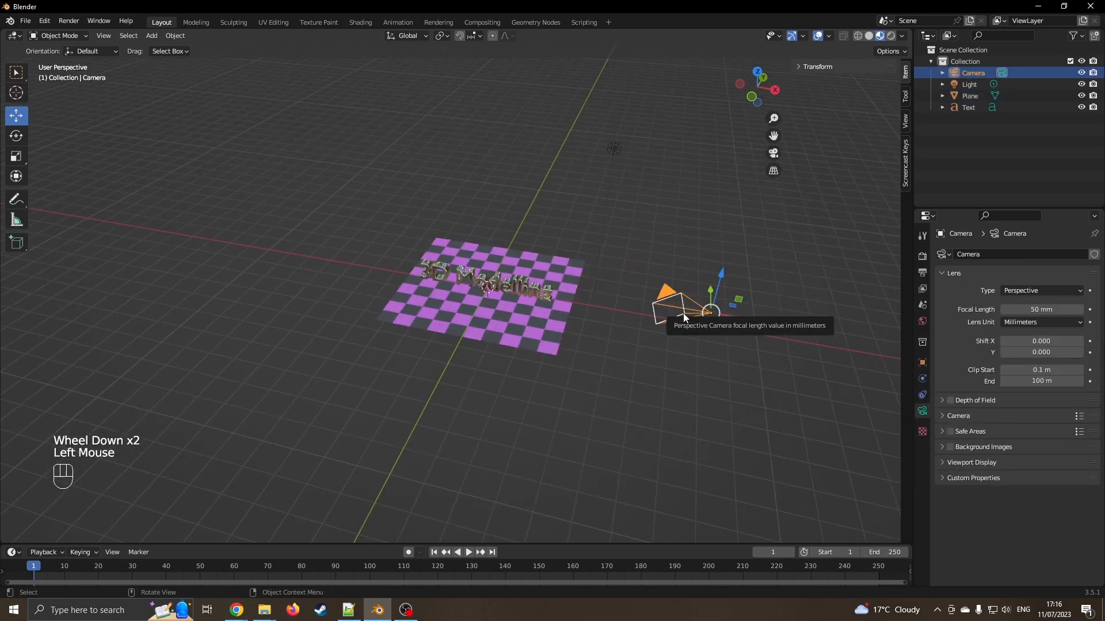
{"action": "key", "text": "KP_1"}
{"action": "left_click_drag", "start_coordinate": [669, 109], "coordinate": [665, 220]}
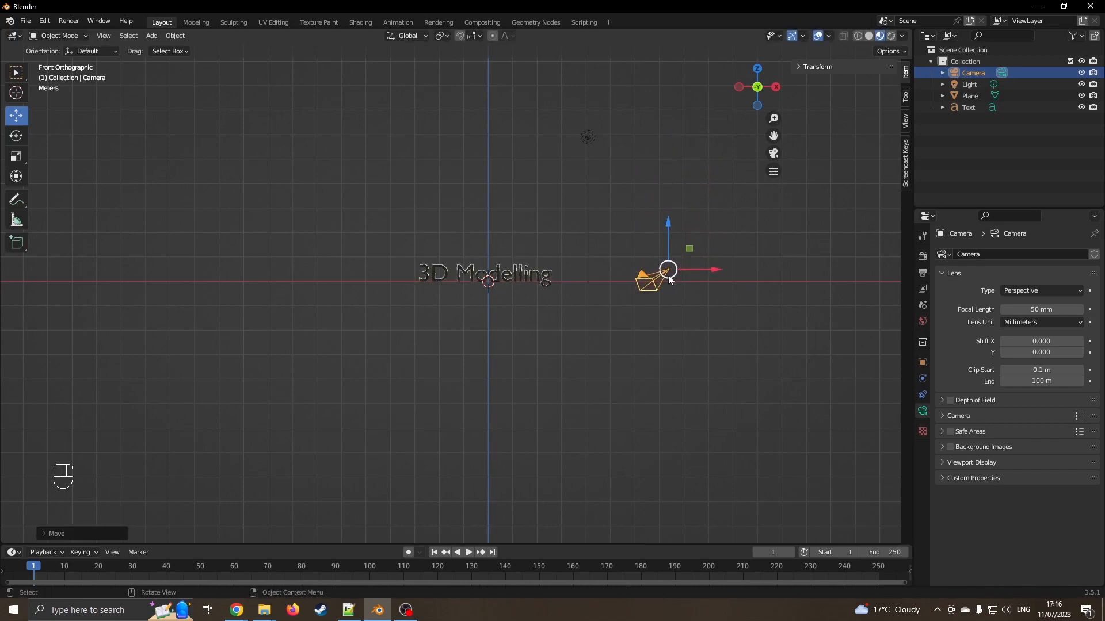
Reset the camera's rotation by setting its X and Z rotation values to 0°.
{"action": "left_click", "coordinate": [16, 137]}
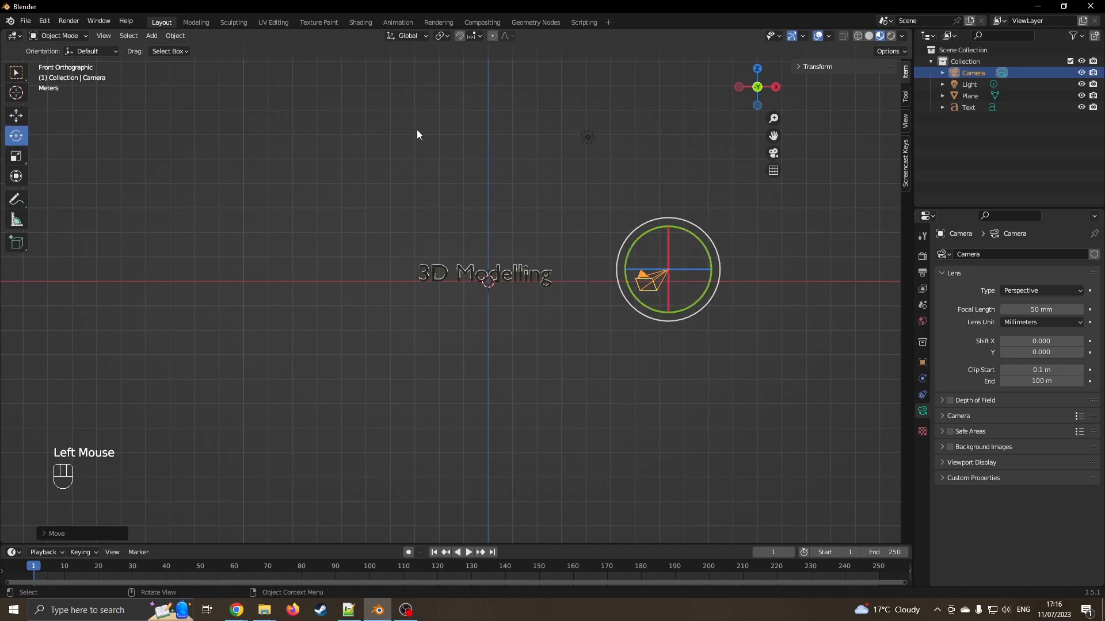
{"action": "left_click", "coordinate": [907, 79]}
{"action": "left_click", "coordinate": [809, 66]}
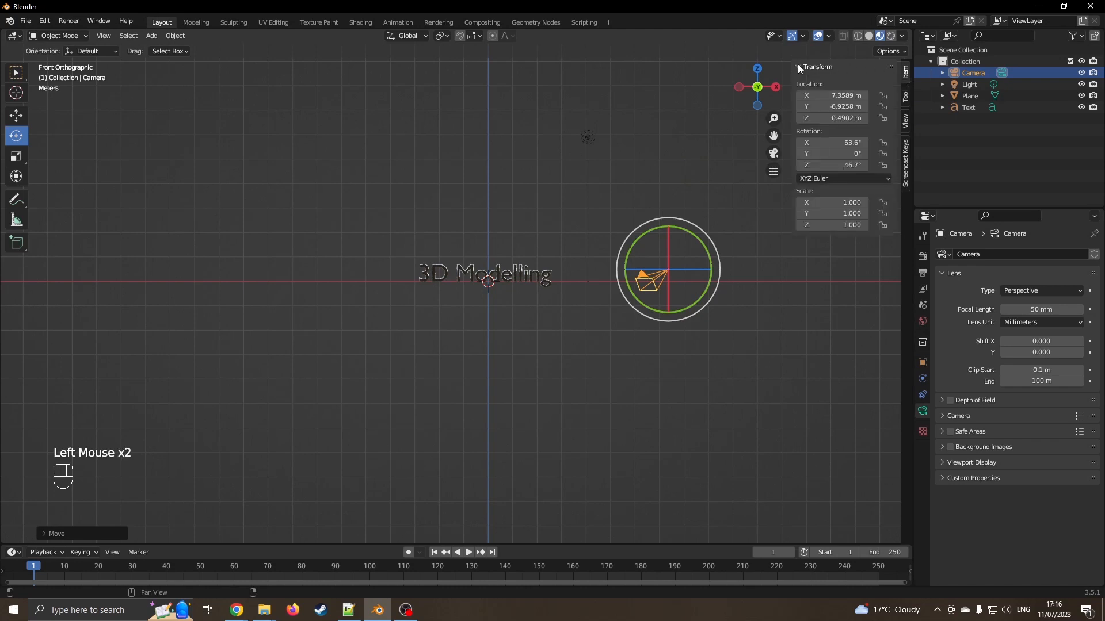
{"action": "left_click", "coordinate": [848, 144]}
{"action": "type", "text": "0"}
{"action": "key", "text": "Tab"}
{"action": "key", "text": "Tab"}
{"action": "type", "text": "0"}
{"action": "key", "text": "Return"}
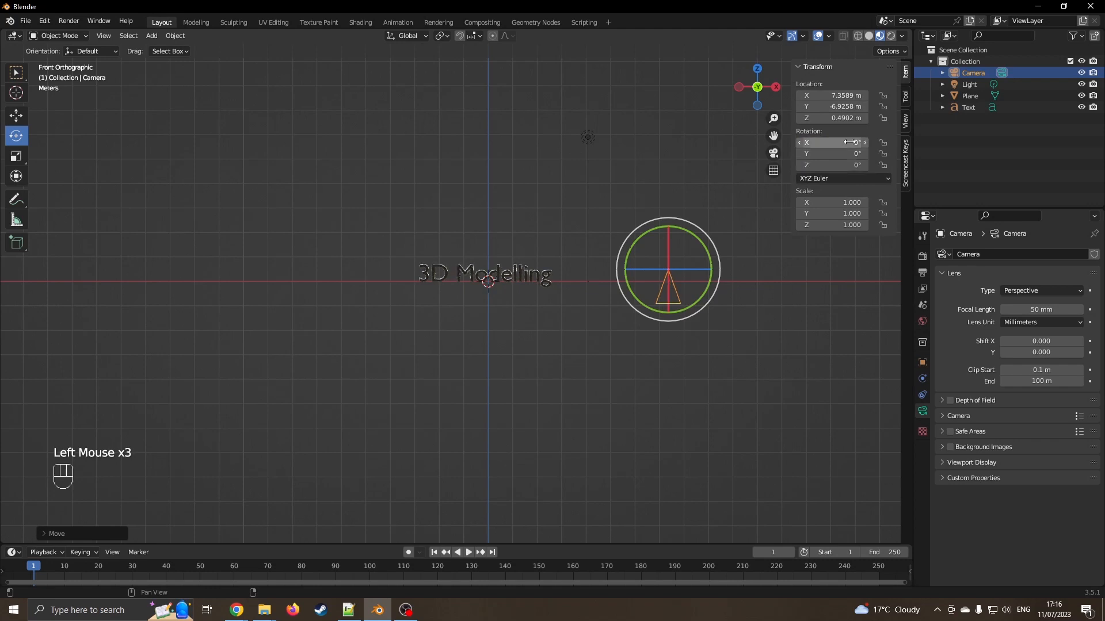
Rotate the camera to 90° about the X axis in the right orthographic view, snapping the angle.
{"action": "key", "text": "KP_3"}
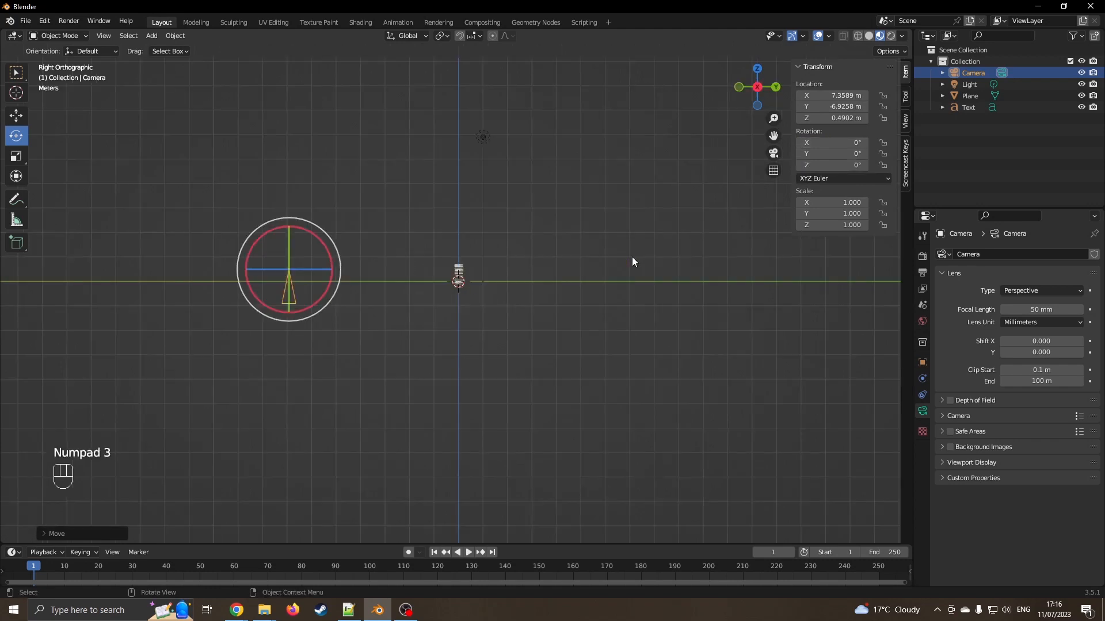
{"action": "key", "text": "r"}
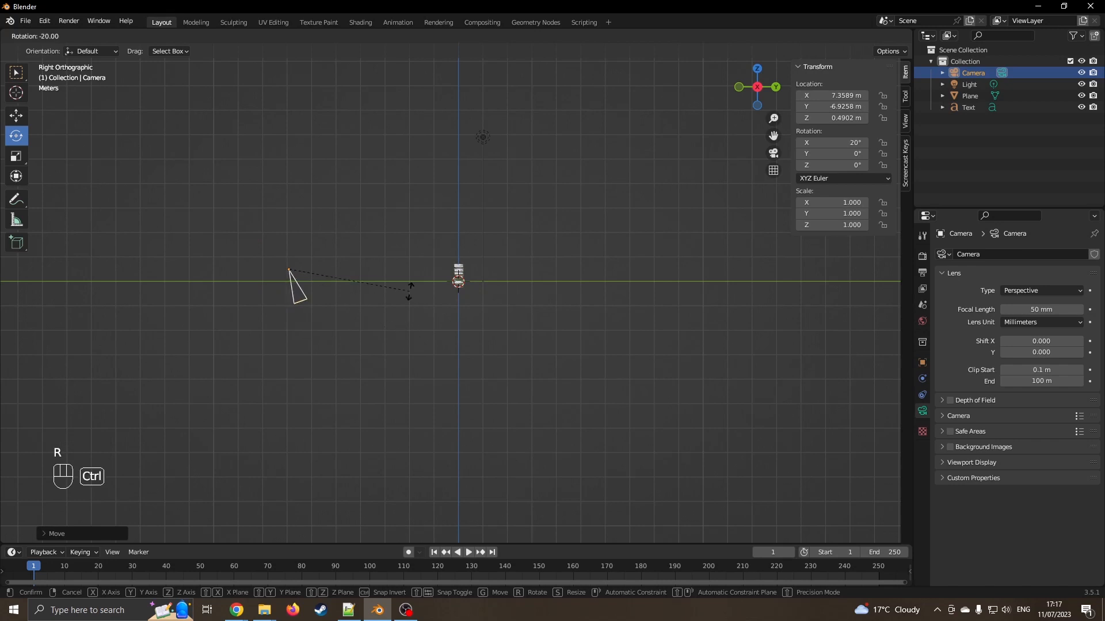
{"action": "left_click", "coordinate": [353, 163]}
{"action": "middle_click_drag", "start_coordinate": [353, 162], "coordinate": [364, 202]}
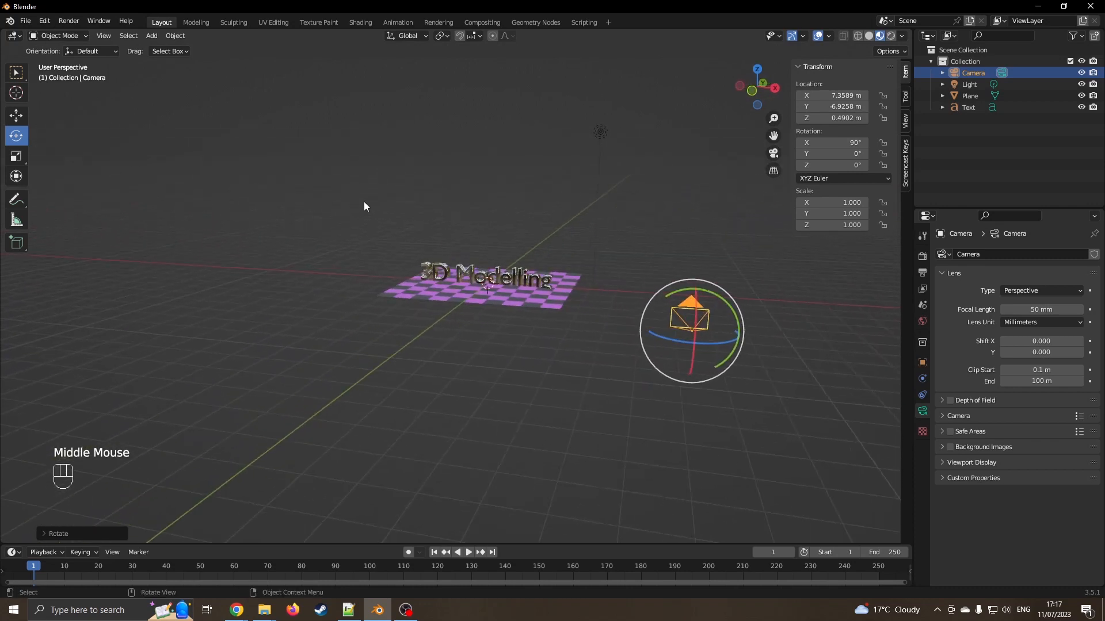
Split the 3D viewport into two side-by-side areas, one showing the top orthographic view and the other the camera view.
{"action": "key", "text": "KP_7"}
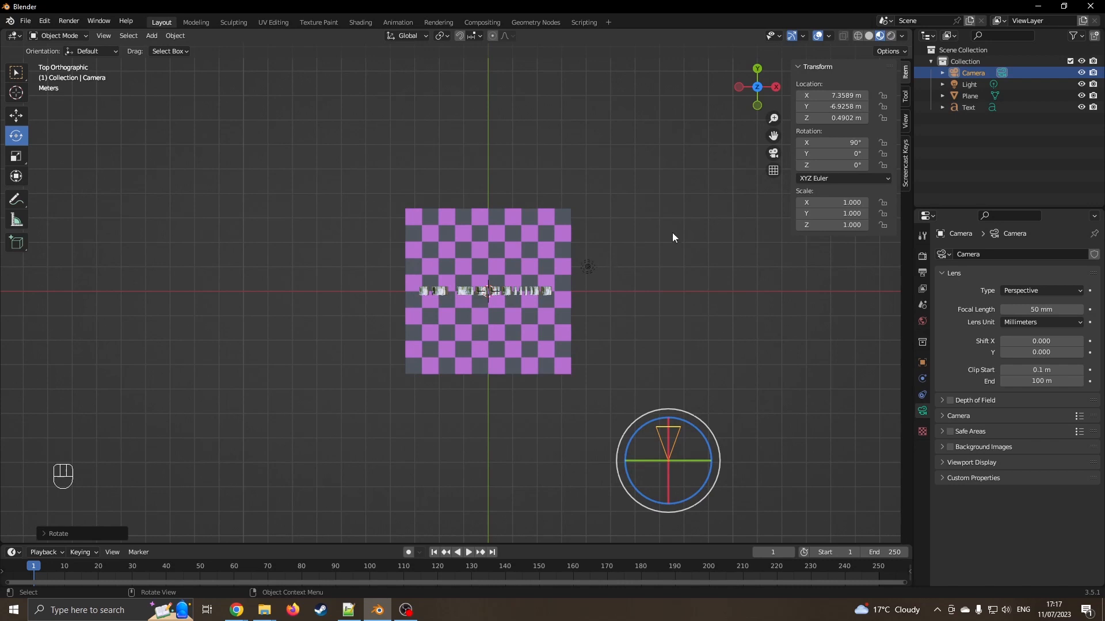
{"action": "left_click", "coordinate": [802, 67]}
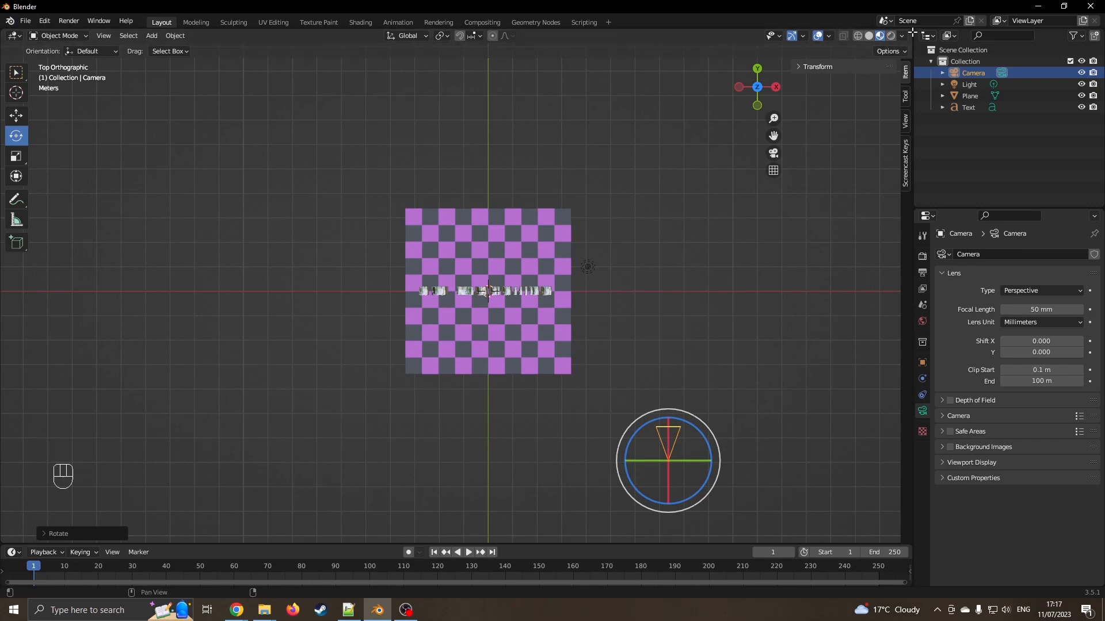
{"action": "left_click_drag", "start_coordinate": [911, 33], "coordinate": [599, 52]}
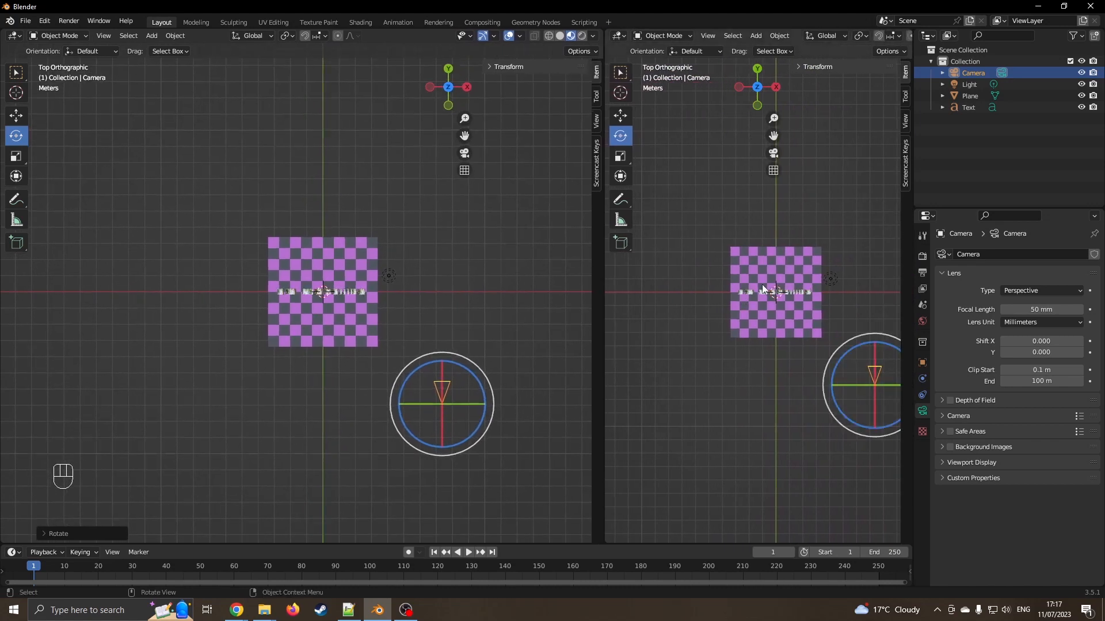
{"action": "key", "text": "KP_0"}
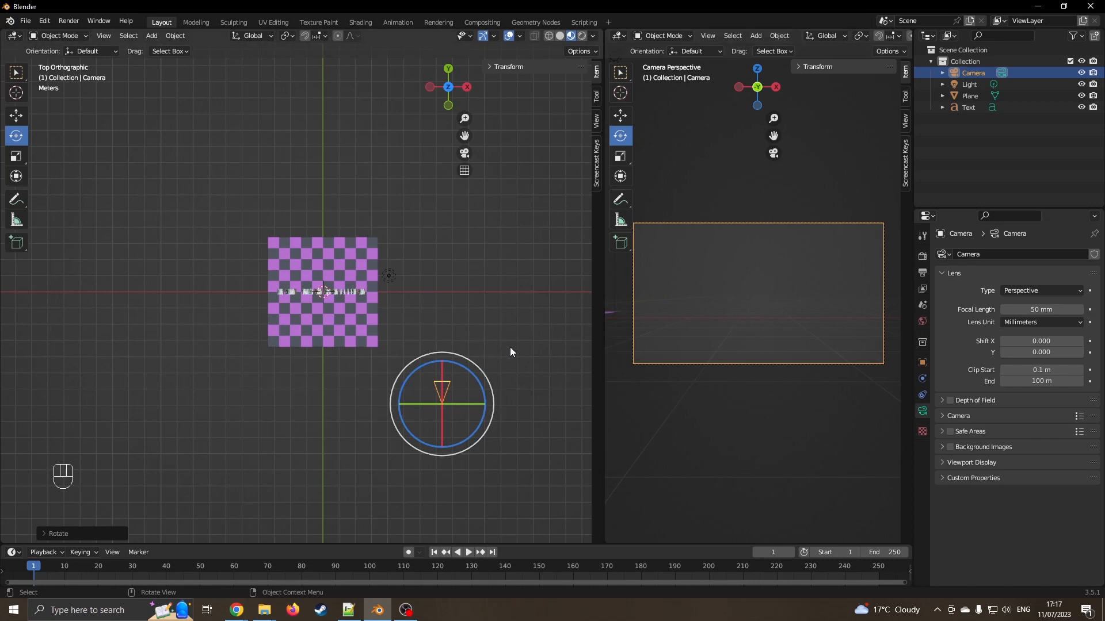
Turn the camera towards the text and move it closer in the top view until the whole text fits the camera frame.
{"action": "key", "text": "r"}
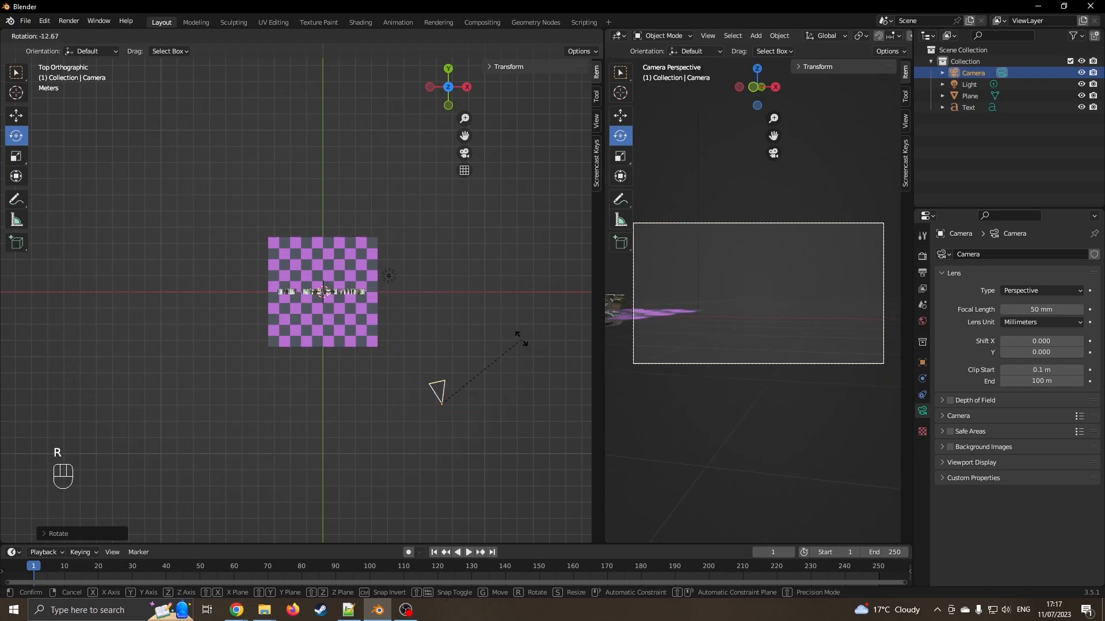
{"action": "left_click", "coordinate": [476, 302]}
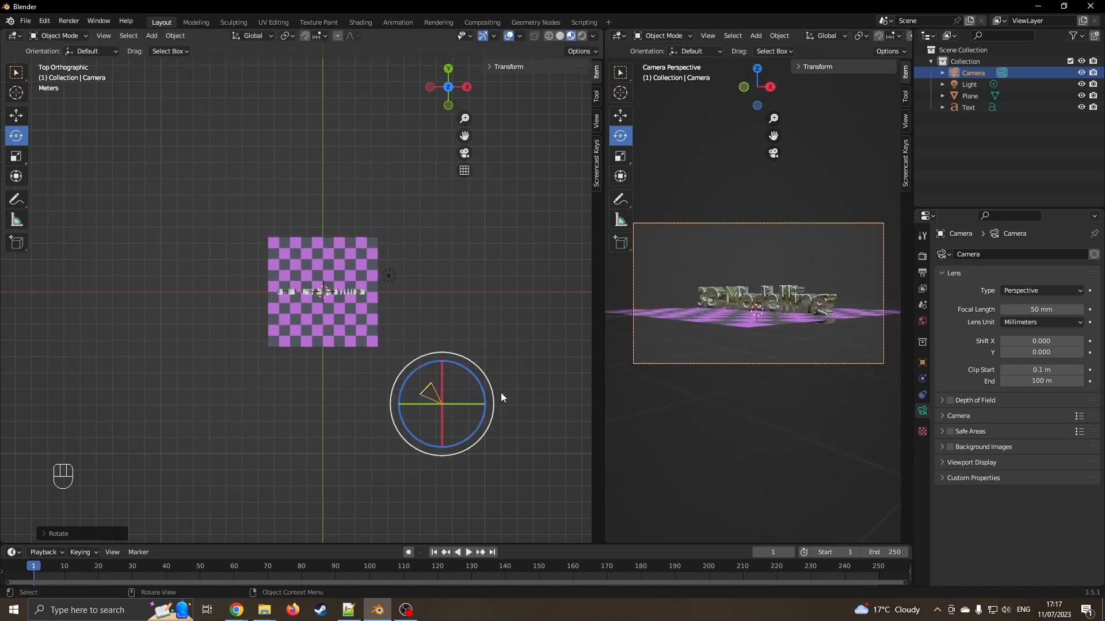
{"action": "key", "text": "g"}
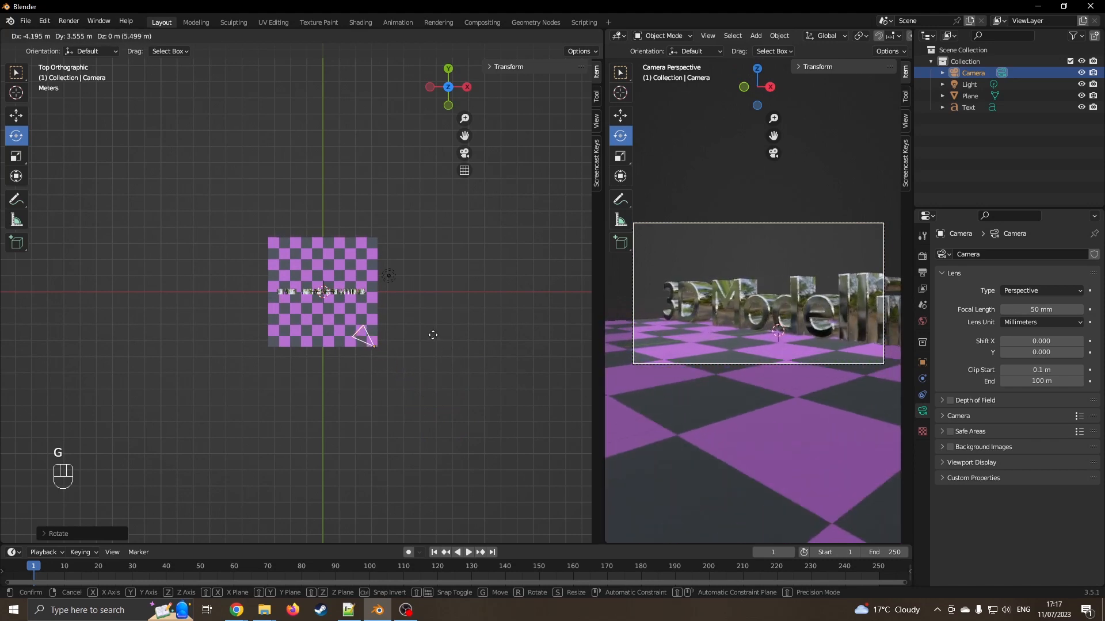
{"action": "left_click", "coordinate": [462, 360]}
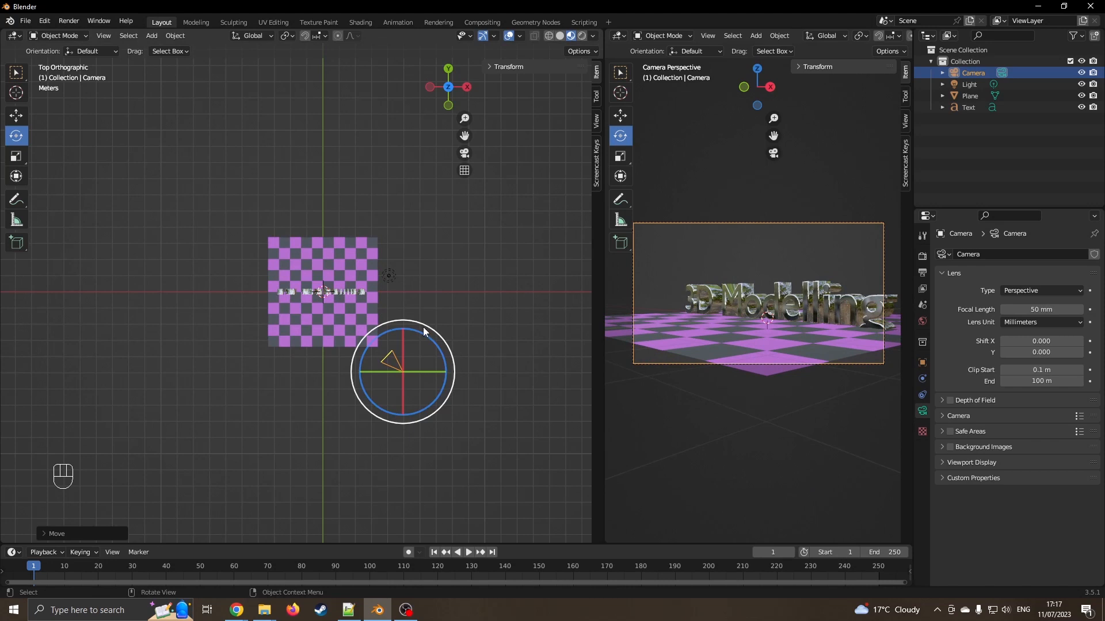
{"action": "key", "text": "r"}
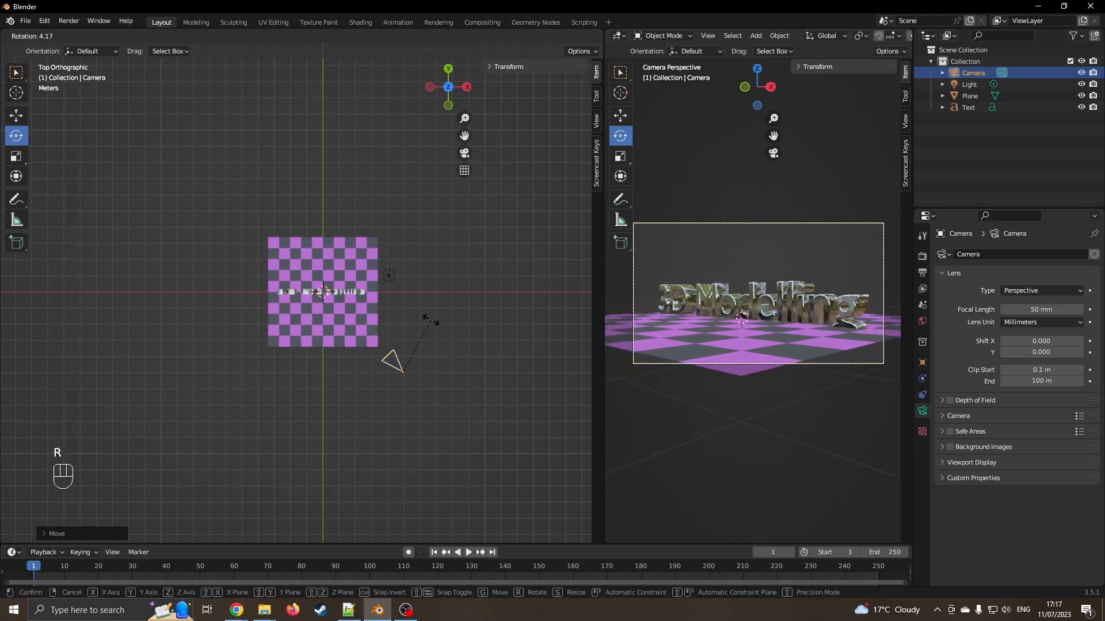
{"action": "left_click", "coordinate": [419, 324]}
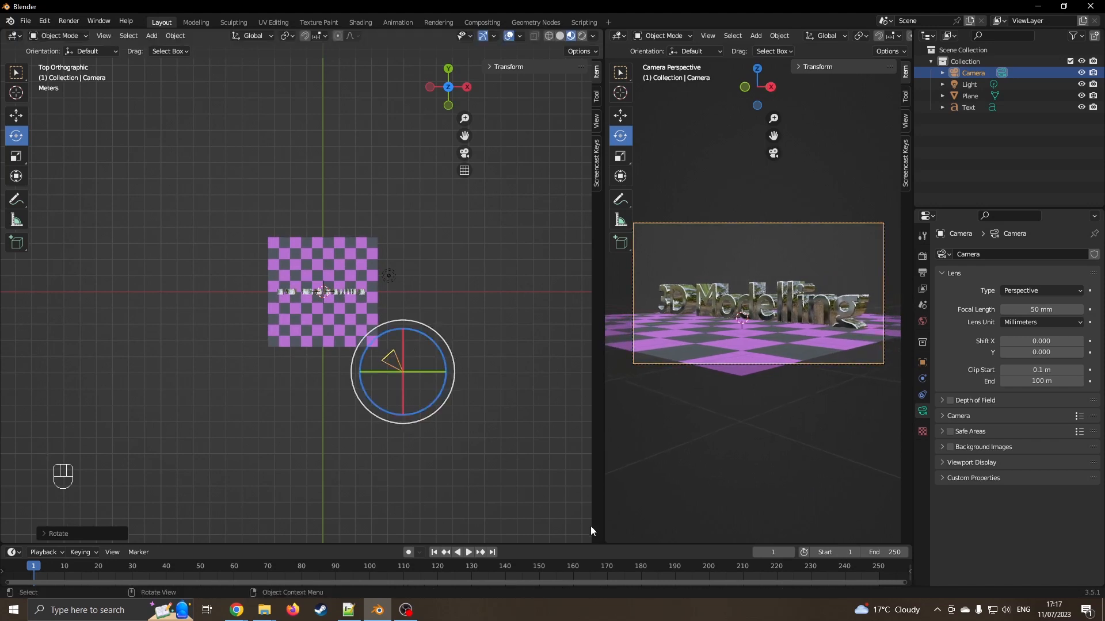
Enlarge the timeline and insert a Location, Rotation & Scale keyframe for the camera at frame 1.
{"action": "left_click_drag", "start_coordinate": [573, 542], "coordinate": [518, 528]}
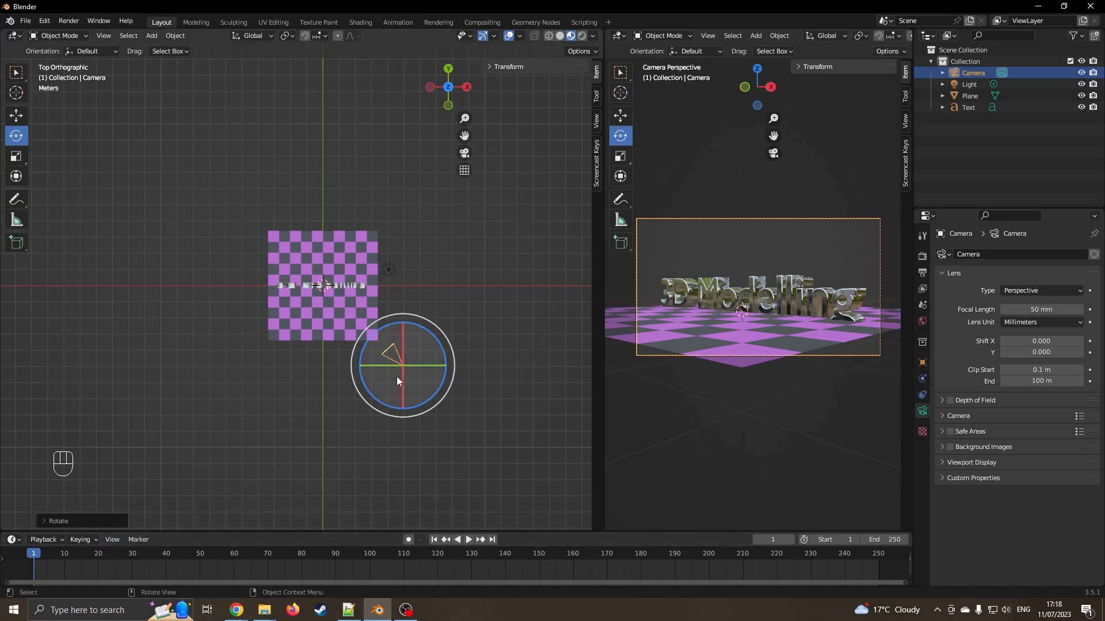
{"action": "key", "text": "i"}
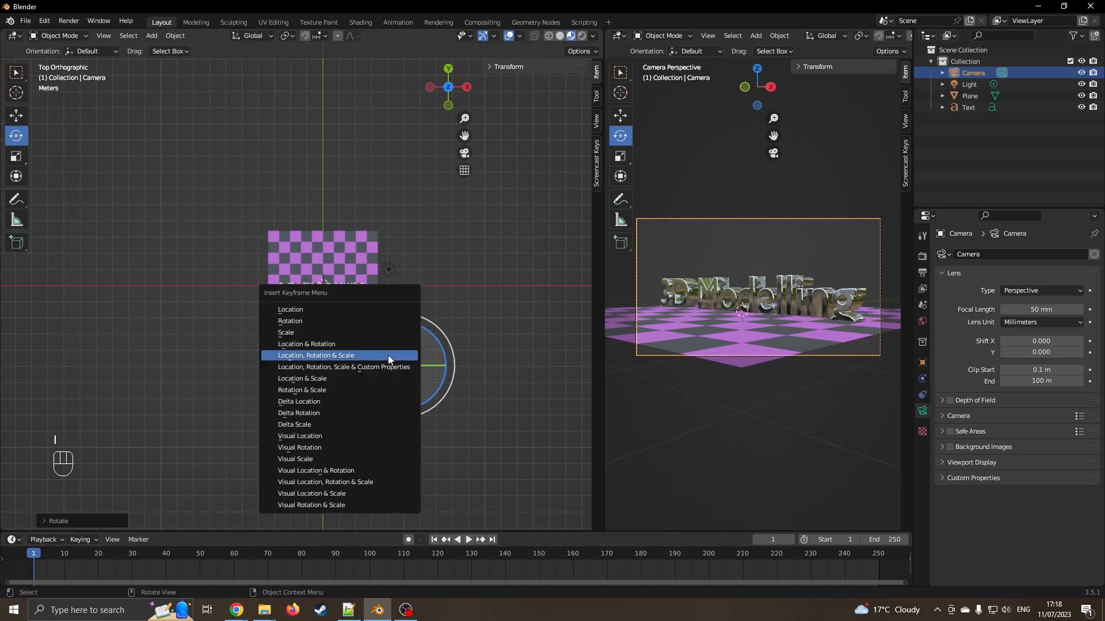
{"action": "left_click", "coordinate": [335, 357]}
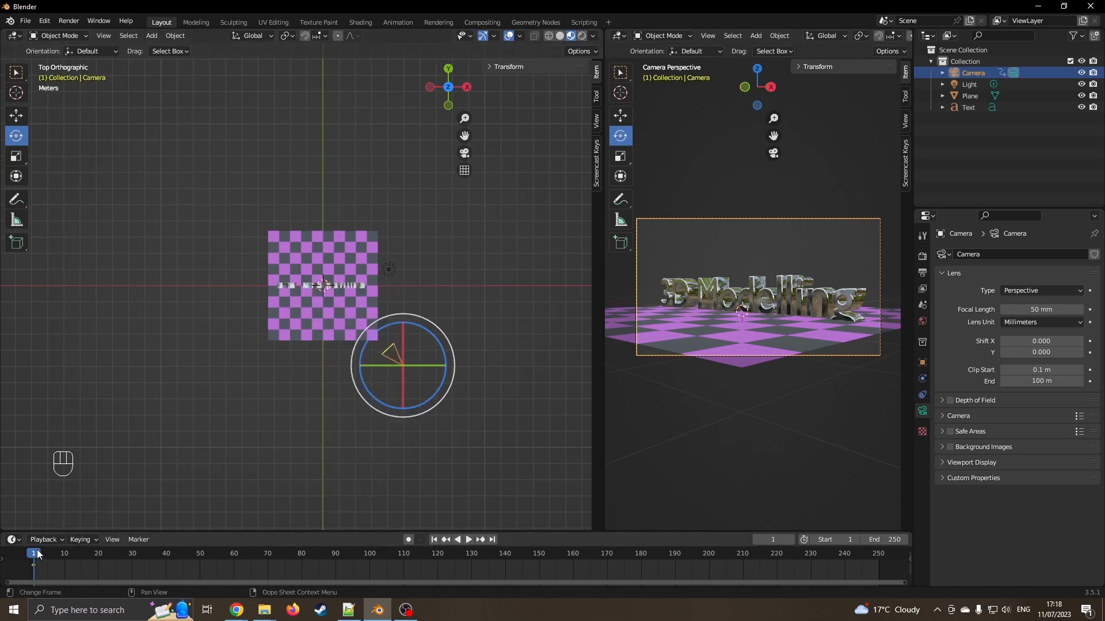
At frame 100, move the camera along the X axis past the opposite front corner of the checkered floor.
{"action": "left_click_drag", "start_coordinate": [38, 555], "coordinate": [370, 555]}
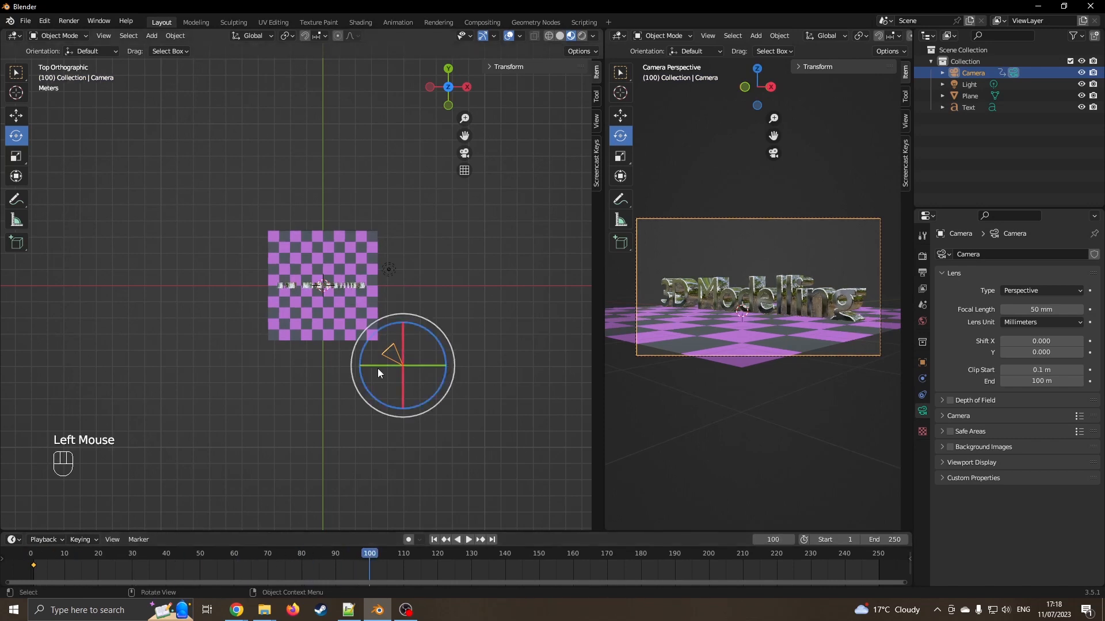
{"action": "left_click", "coordinate": [16, 115]}
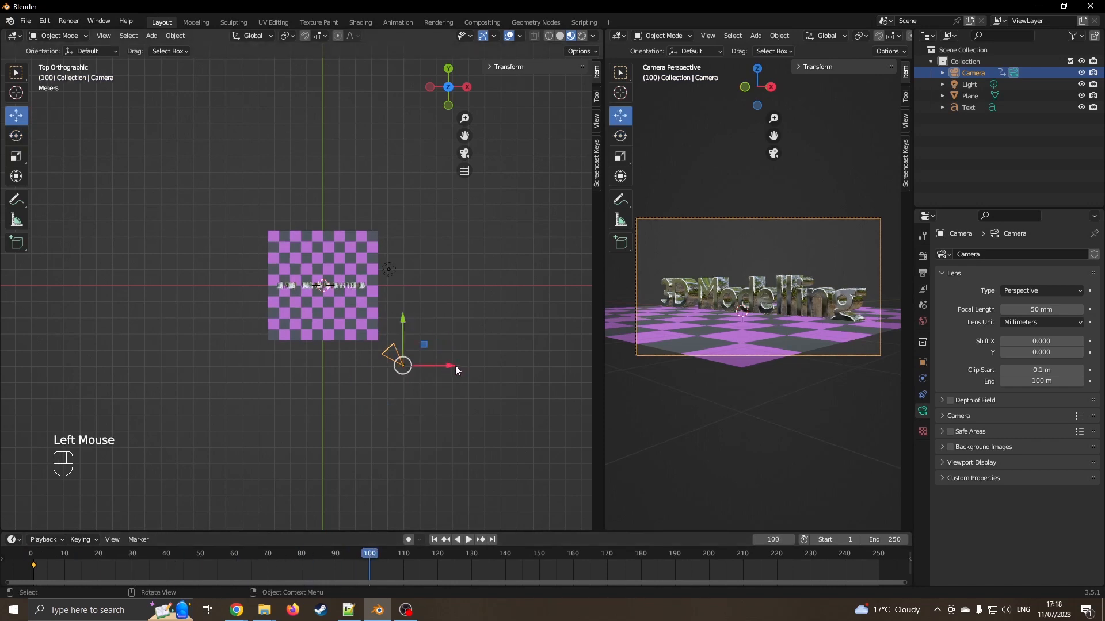
{"action": "left_click_drag", "start_coordinate": [455, 365], "coordinate": [279, 365], "text": "ctrl"}
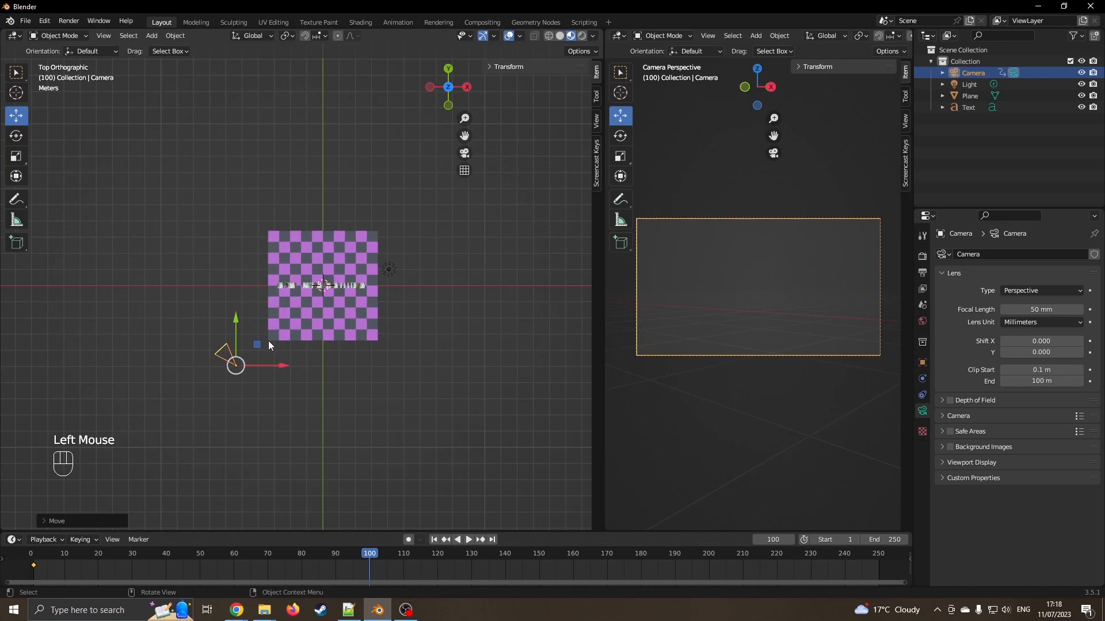
{"action": "left_click", "coordinate": [282, 364]}
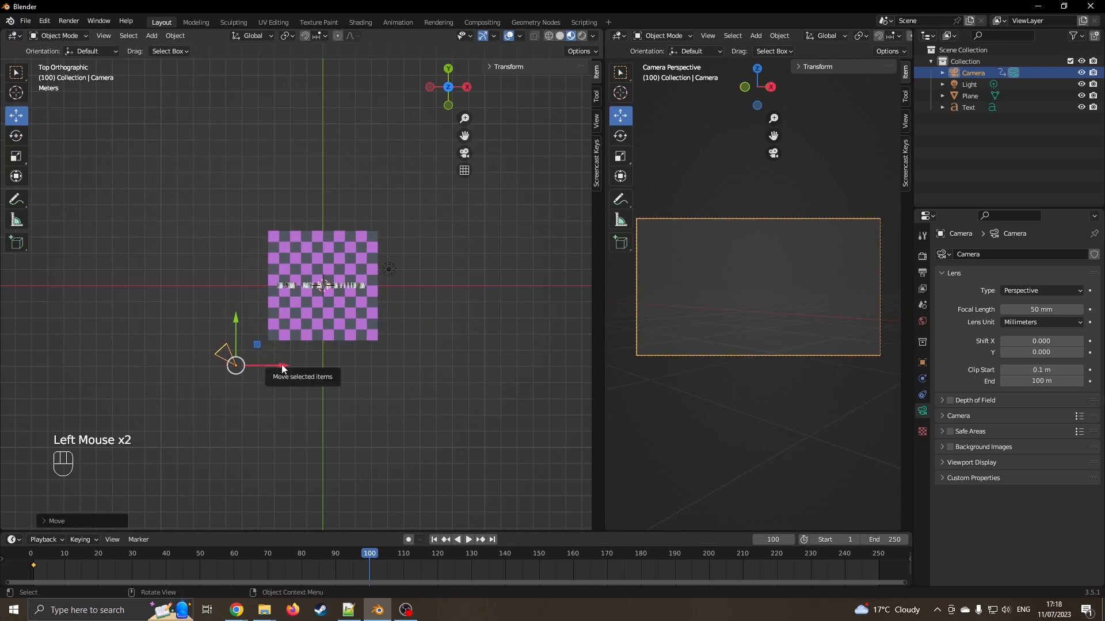
{"action": "left_click", "coordinate": [238, 361]}
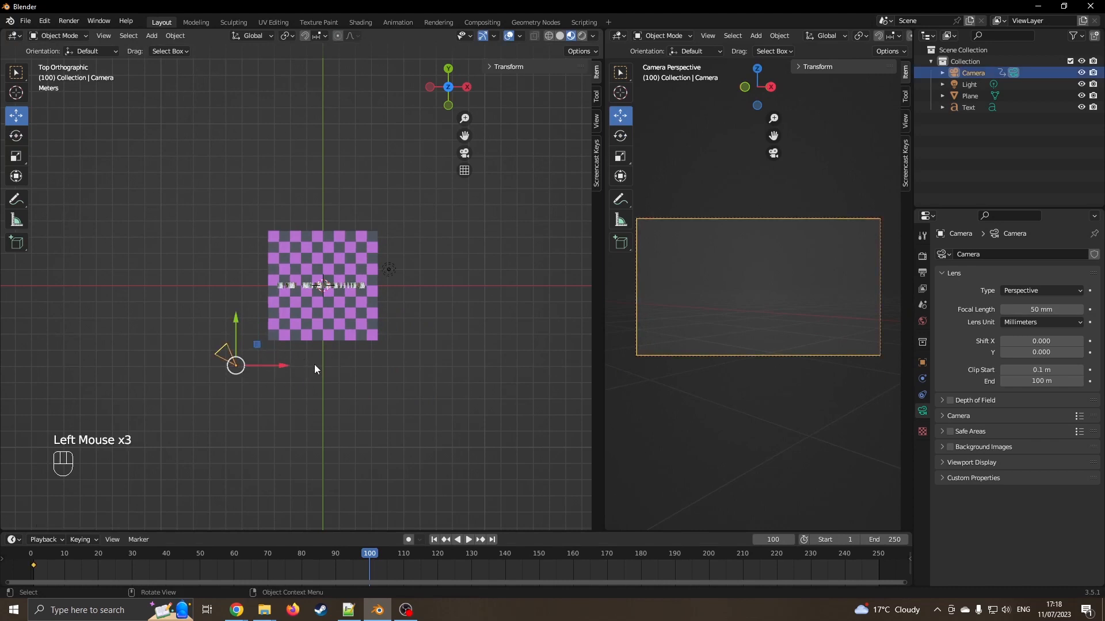
Rotate the camera in the top view until it faces the text and insert a camera keyframe at frame 100.
{"action": "key", "text": "r"}
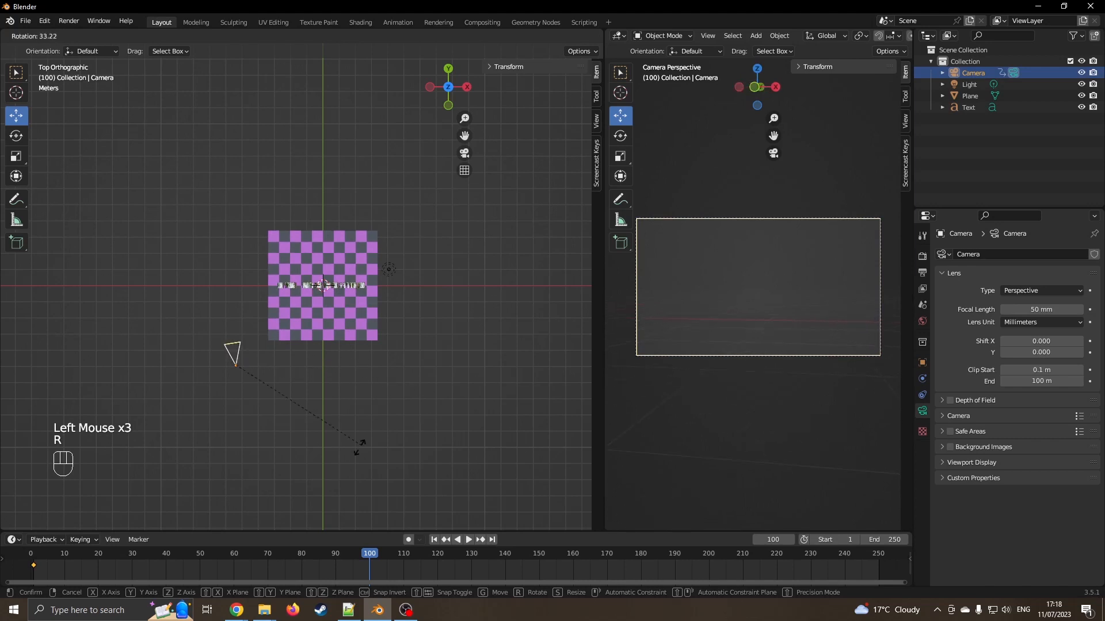
{"action": "left_click", "coordinate": [247, 478]}
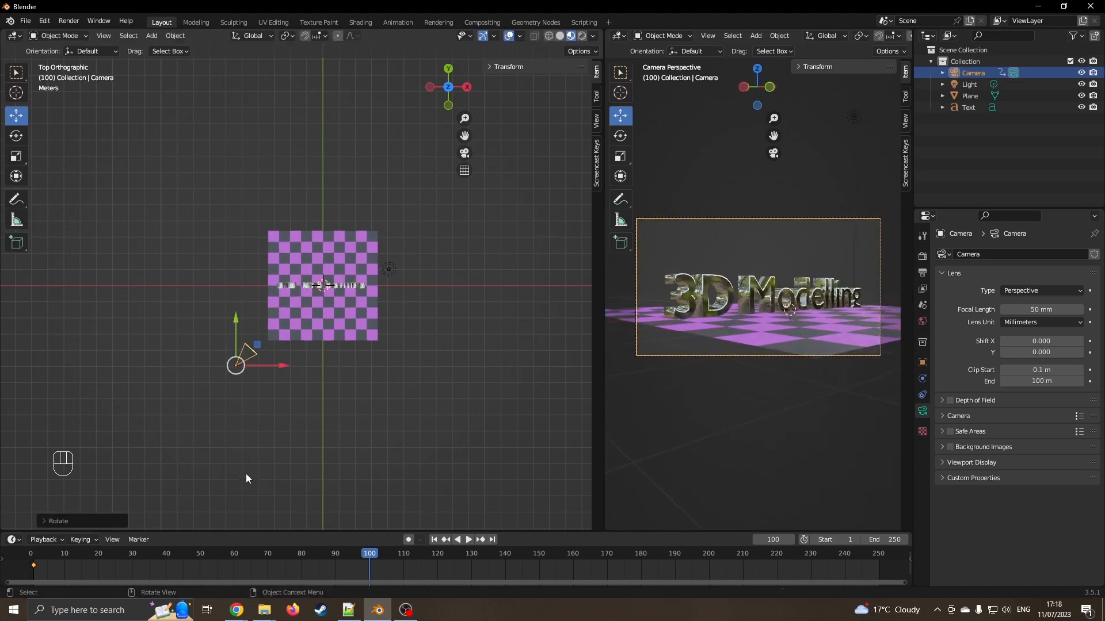
{"action": "key", "text": "i"}
{"action": "left_click", "coordinate": [256, 381]}
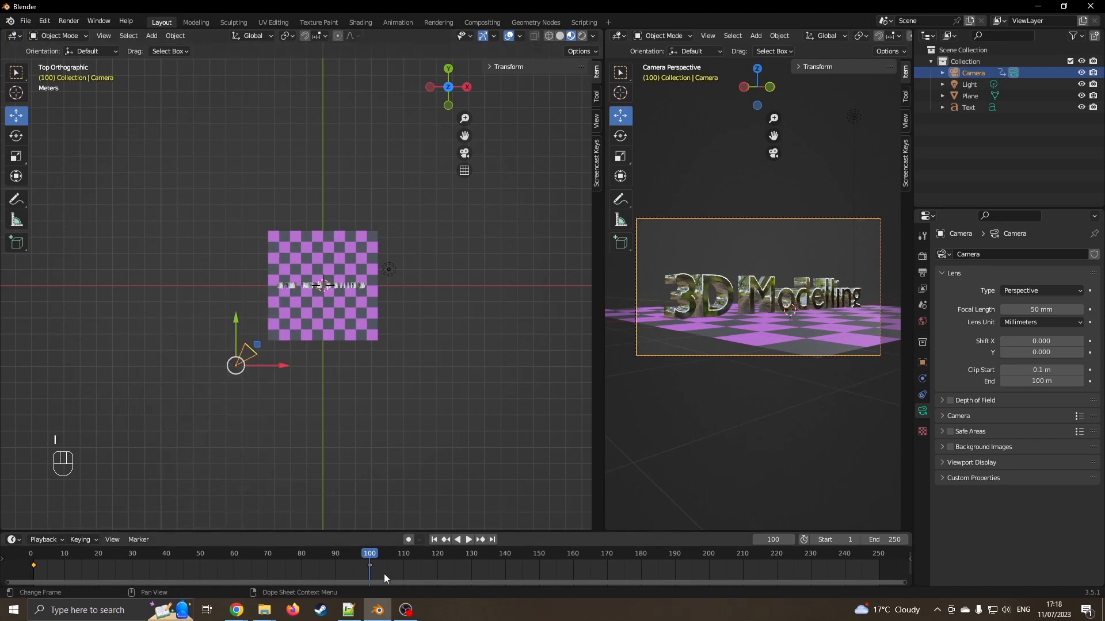
Play the camera animation from frame 1 past the frame 100 keyframe and stop it.
{"action": "left_click_drag", "start_coordinate": [373, 557], "coordinate": [33, 544]}
{"action": "left_click", "coordinate": [468, 539]}
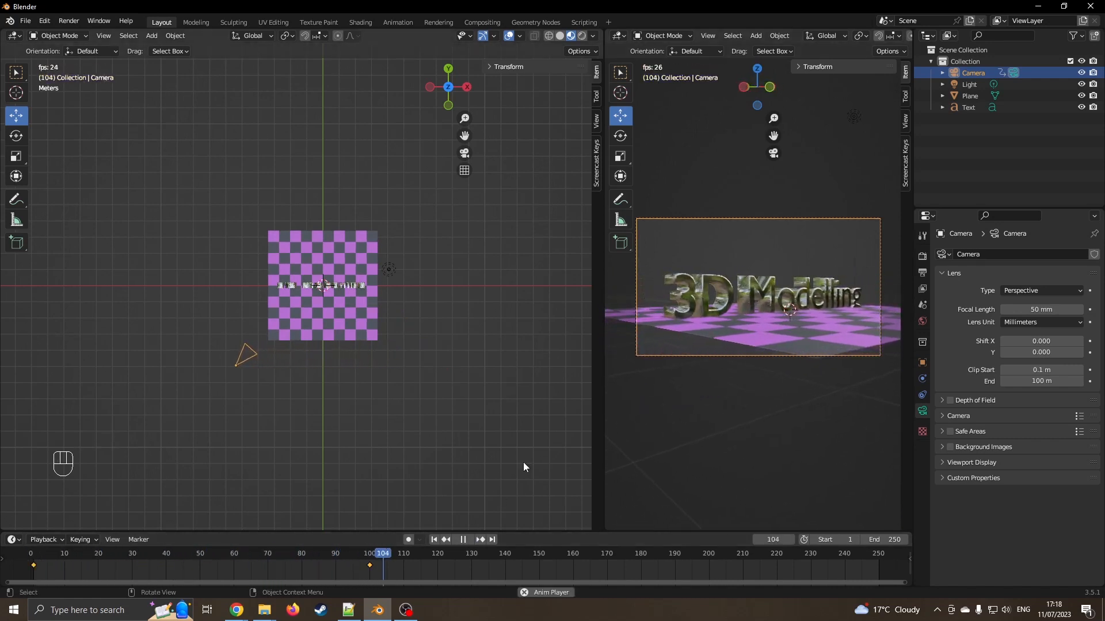
{"action": "left_click", "coordinate": [465, 539]}
At frame 50, move the camera back from the text along the Y axis and raise it slightly along Z.
{"action": "left_click_drag", "start_coordinate": [453, 556], "coordinate": [199, 541]}
{"action": "left_click_drag", "start_coordinate": [322, 319], "coordinate": [310, 378]}
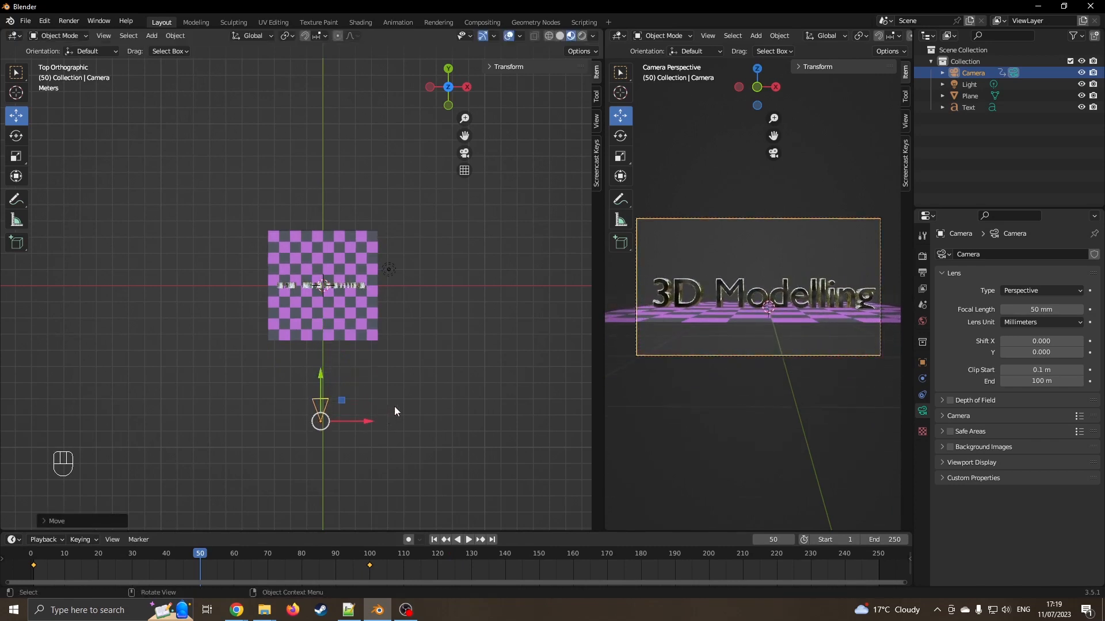
{"action": "key", "text": "KP_3"}
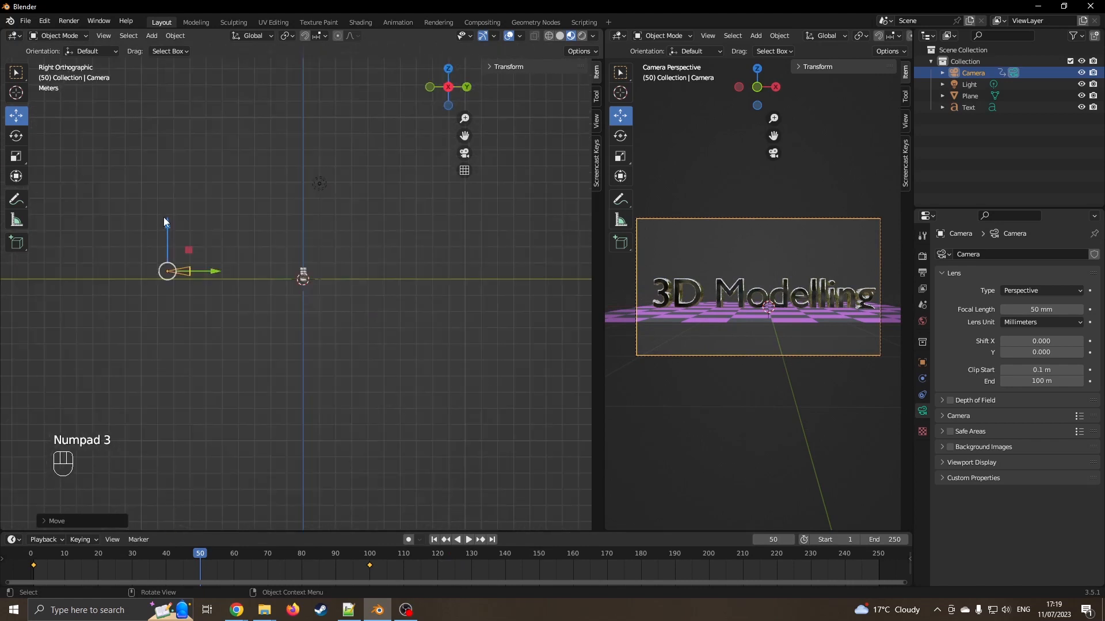
{"action": "left_click_drag", "start_coordinate": [168, 223], "coordinate": [168, 217]}
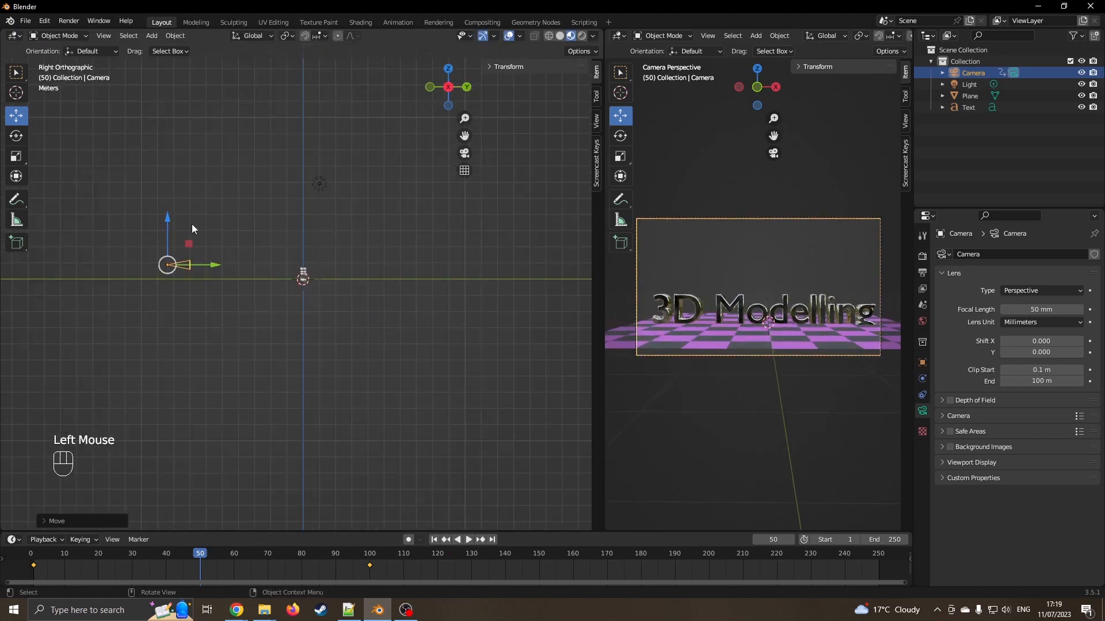
Tilt the camera down about 2° in the right view and insert a Location, Rotation & Scale keyframe at frame 50.
{"action": "key", "text": "r"}
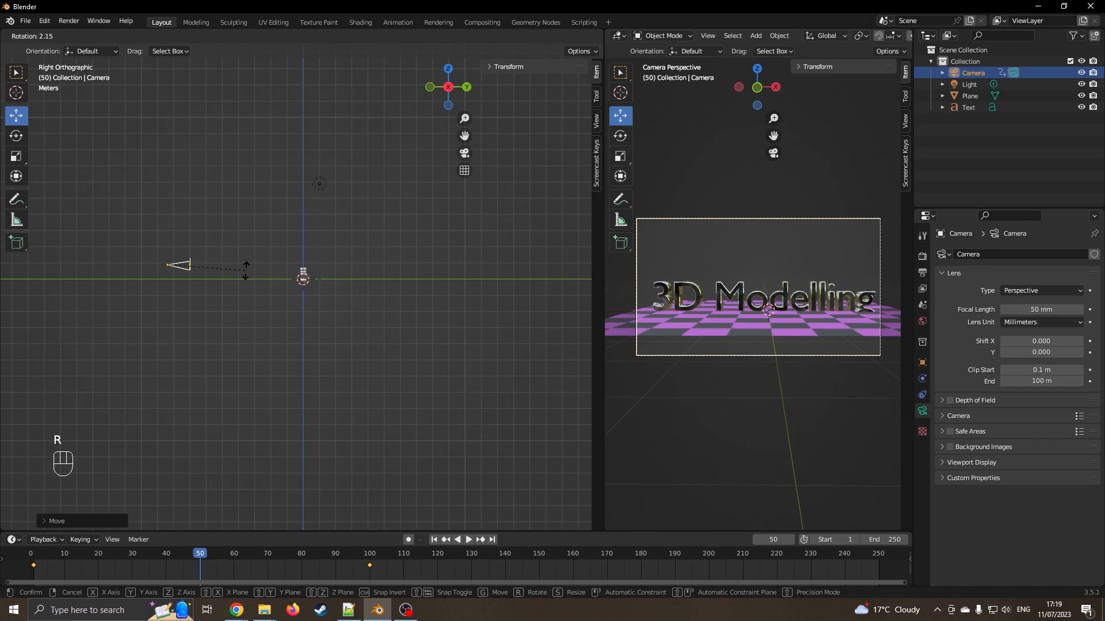
{"action": "left_click", "coordinate": [247, 271]}
{"action": "middle_click_drag", "start_coordinate": [199, 302], "coordinate": [228, 335]}
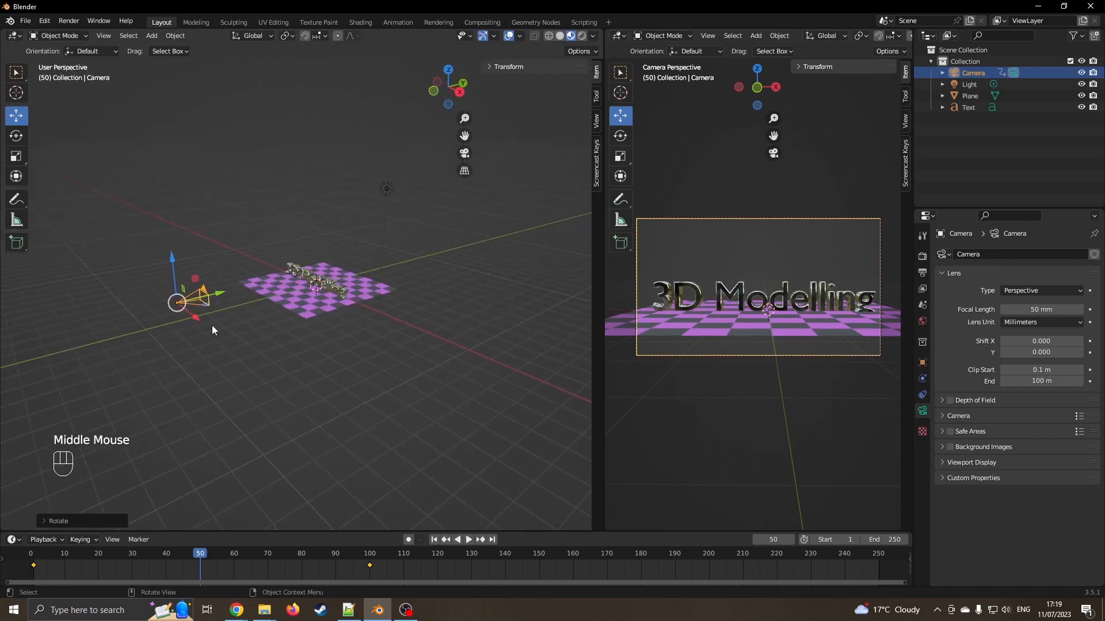
{"action": "key", "text": "i"}
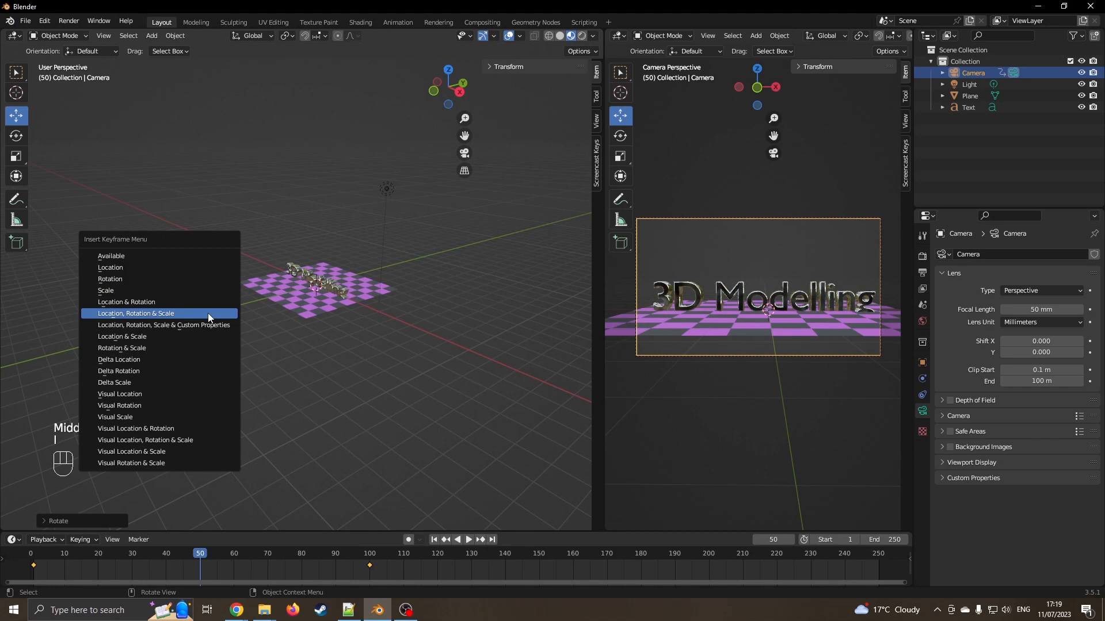
{"action": "left_click", "coordinate": [155, 316]}
Play the animation from frame 1 to review the camera path through all three keyframes.
{"action": "left_click", "coordinate": [201, 555]}
{"action": "left_click_drag", "start_coordinate": [202, 554], "coordinate": [33, 554]}
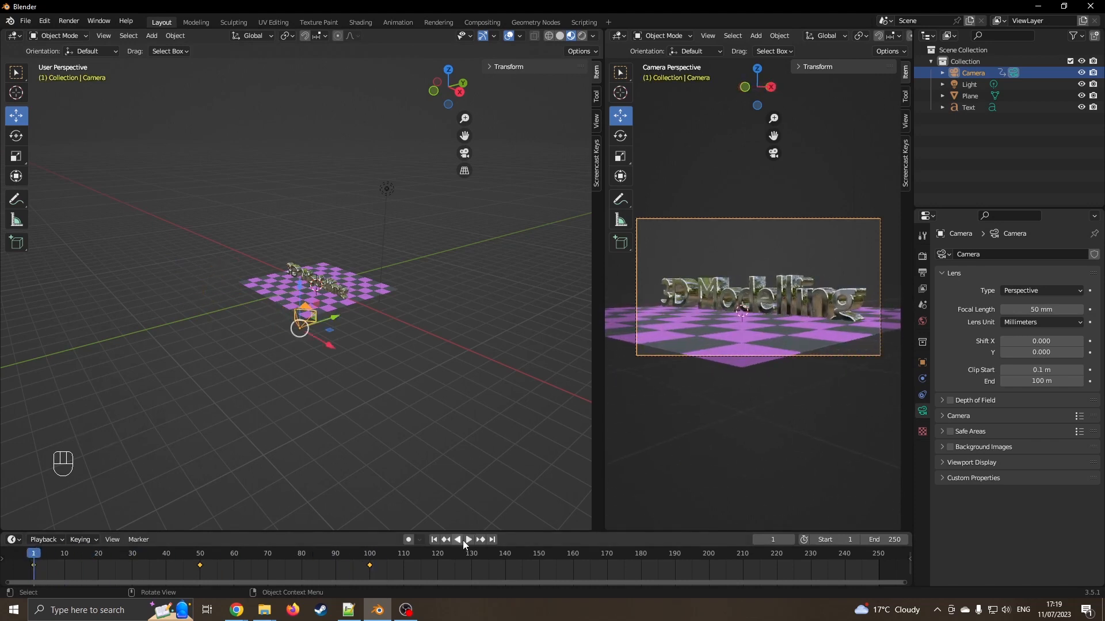
{"action": "left_click", "coordinate": [465, 540]}
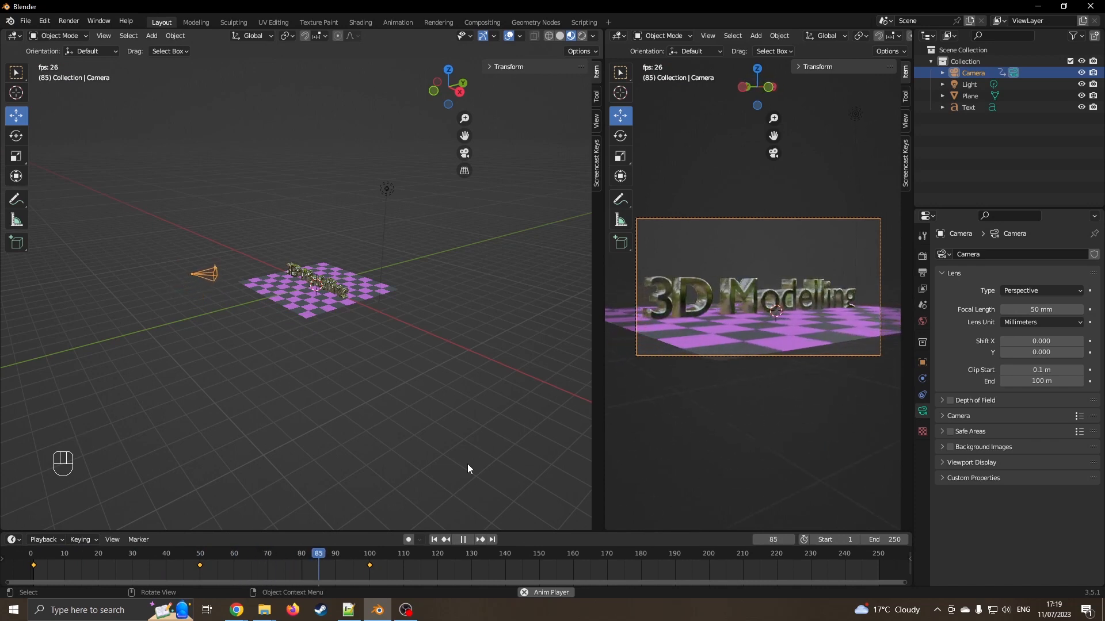
{"action": "left_click", "coordinate": [464, 540]}
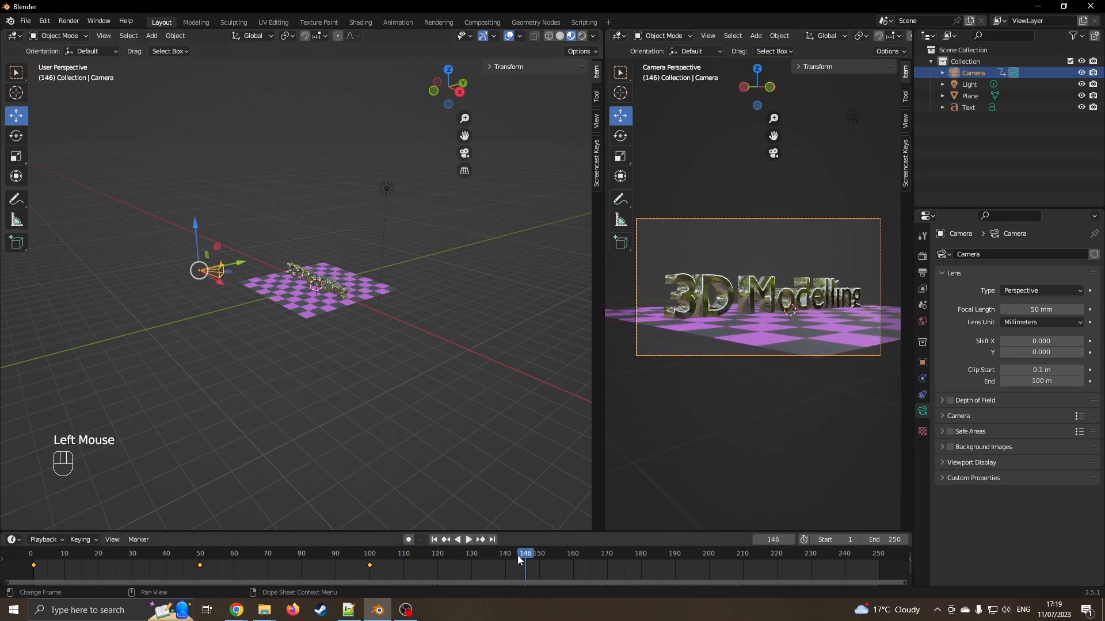
Set the animation's end frame to 150.
{"action": "left_click_drag", "start_coordinate": [518, 556], "coordinate": [478, 556]}
{"action": "left_click_drag", "start_coordinate": [393, 558], "coordinate": [694, 571]}
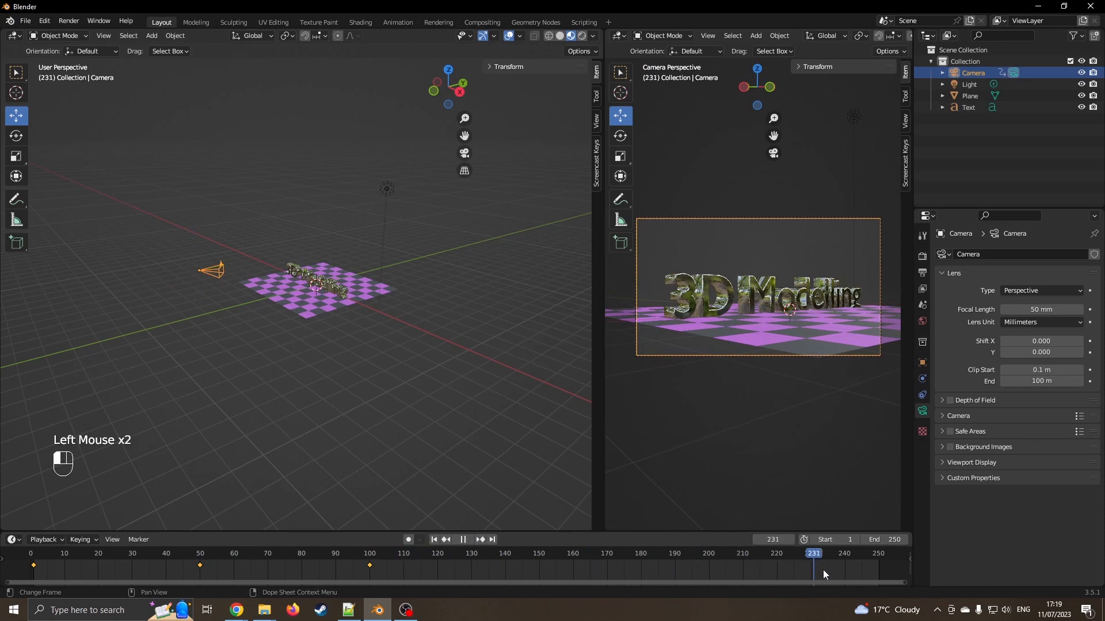
{"action": "left_click_drag", "start_coordinate": [878, 565], "coordinate": [878, 564]}
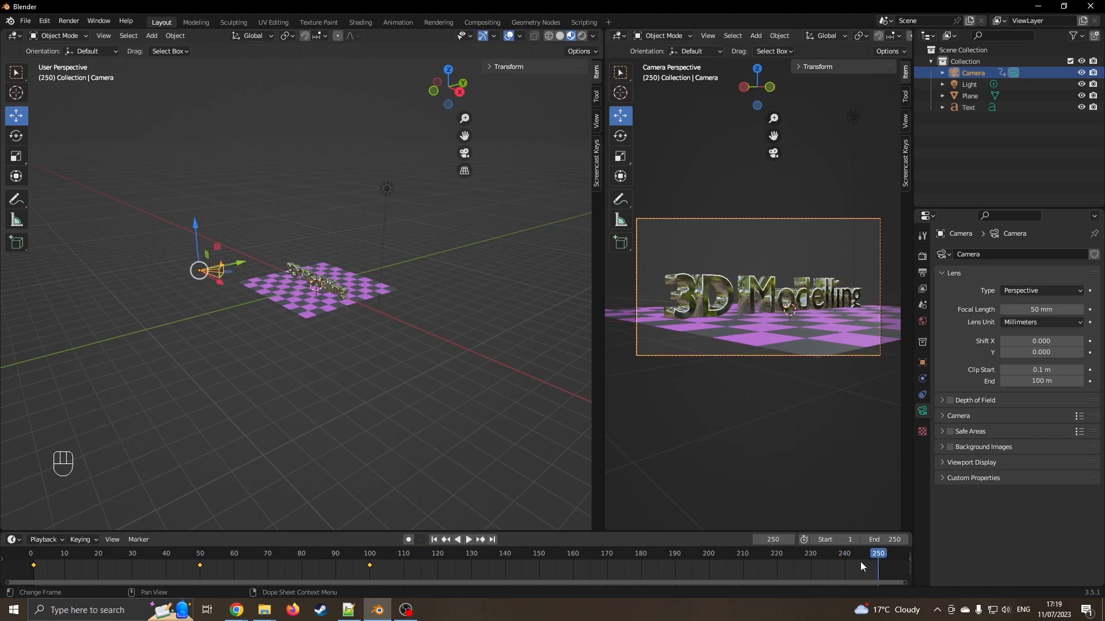
{"action": "left_click", "coordinate": [898, 541]}
{"action": "type", "text": "15"}
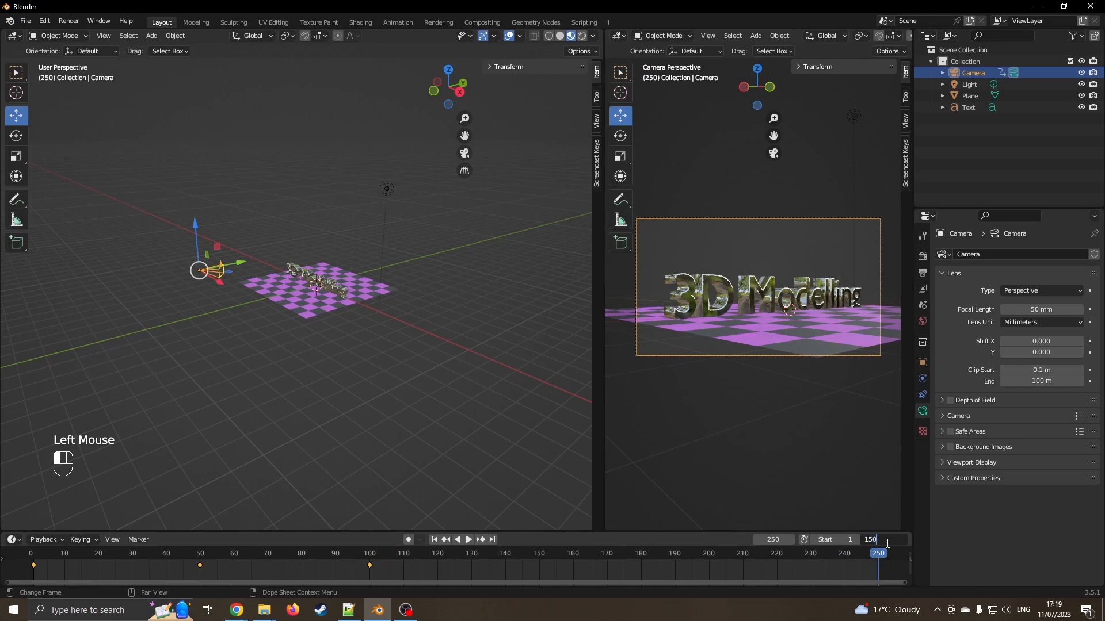
{"action": "type", "text": "0"}
{"action": "key", "text": "Return"}
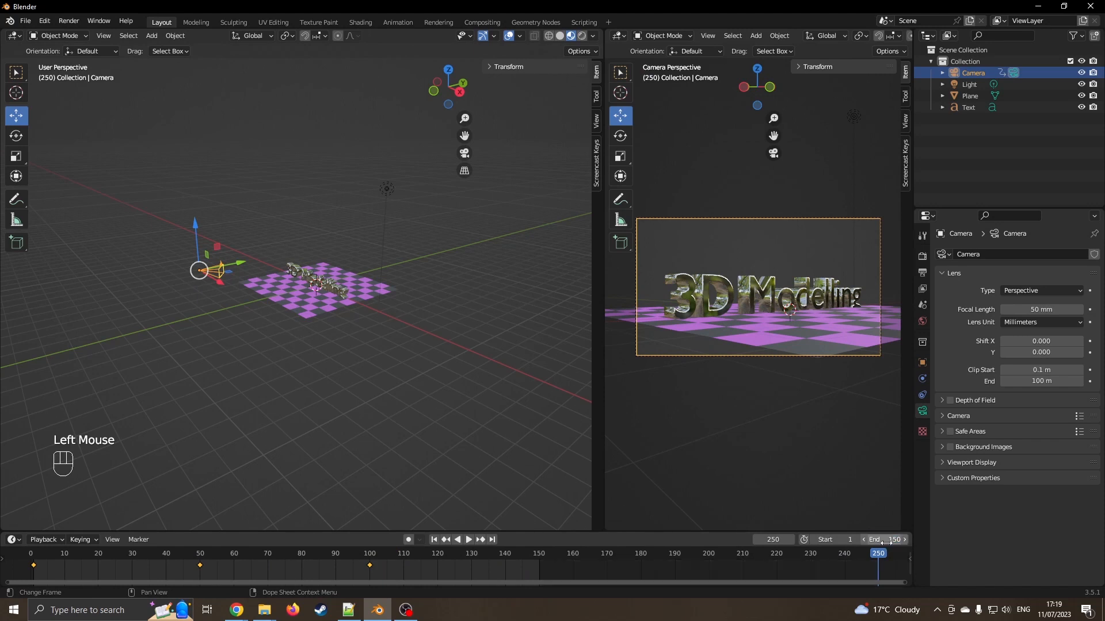
Play the shortened animation from its first frame and stop it.
{"action": "left_click", "coordinate": [433, 540]}
{"action": "left_click", "coordinate": [469, 540]}
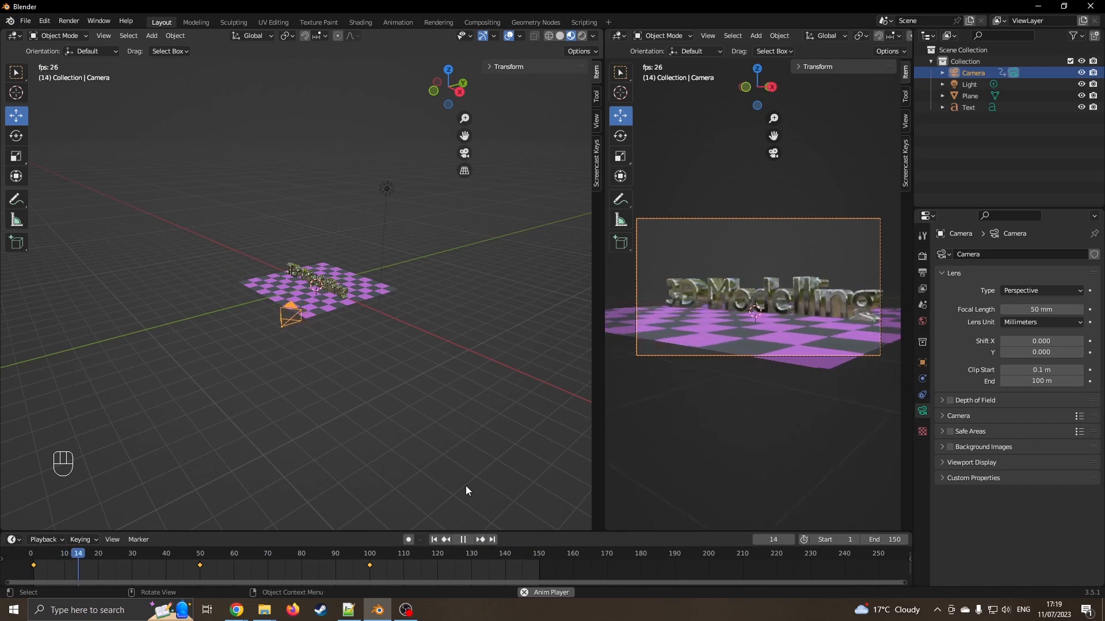
{"action": "left_click", "coordinate": [461, 539]}
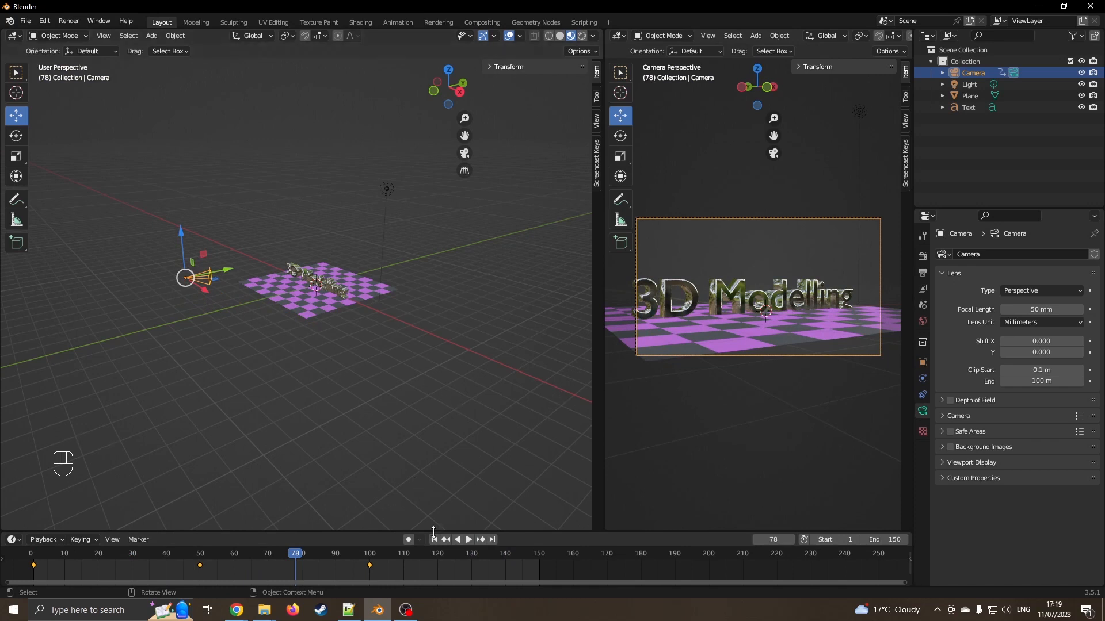
Render the camera view at frame 50 as a still image and close the render window.
{"action": "left_click_drag", "start_coordinate": [287, 552], "coordinate": [210, 554]}
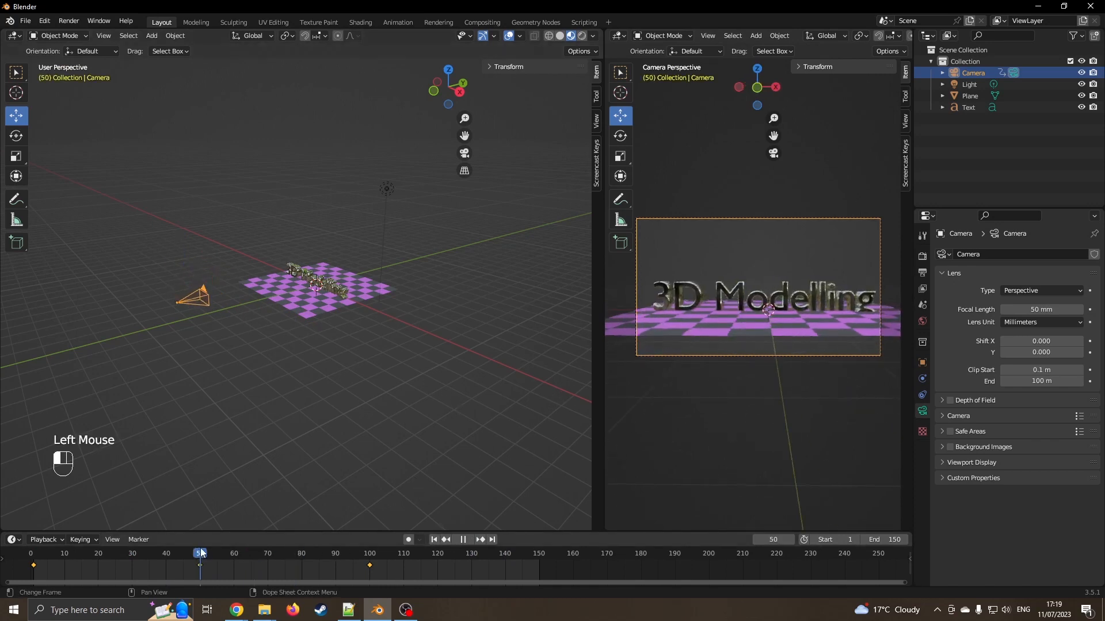
{"action": "key", "text": "F12"}
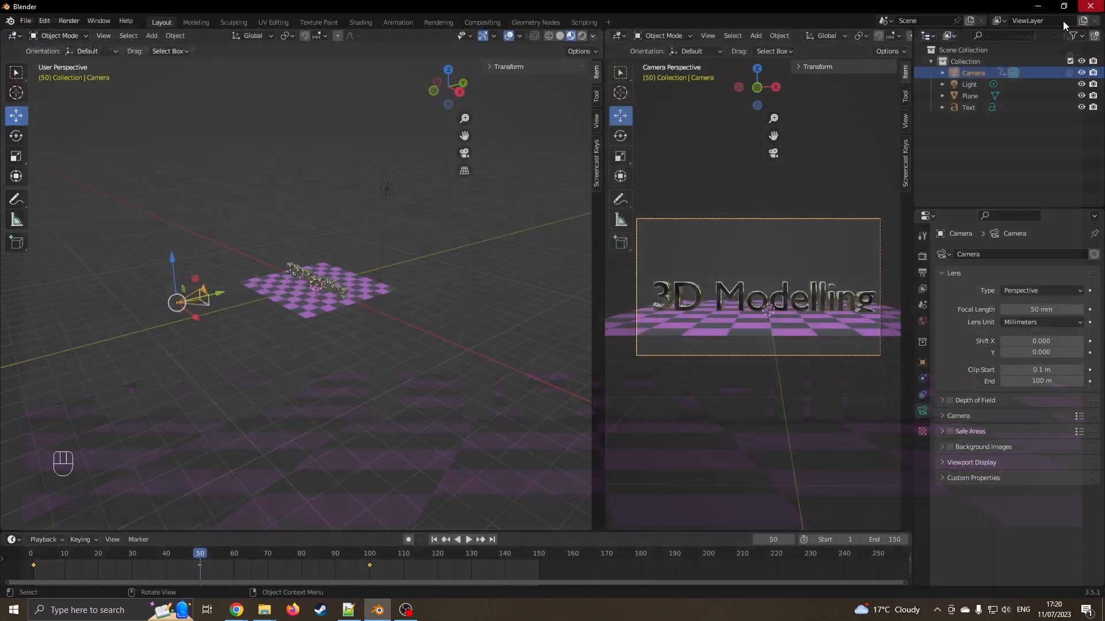
{"action": "left_click", "coordinate": [1092, 9]}
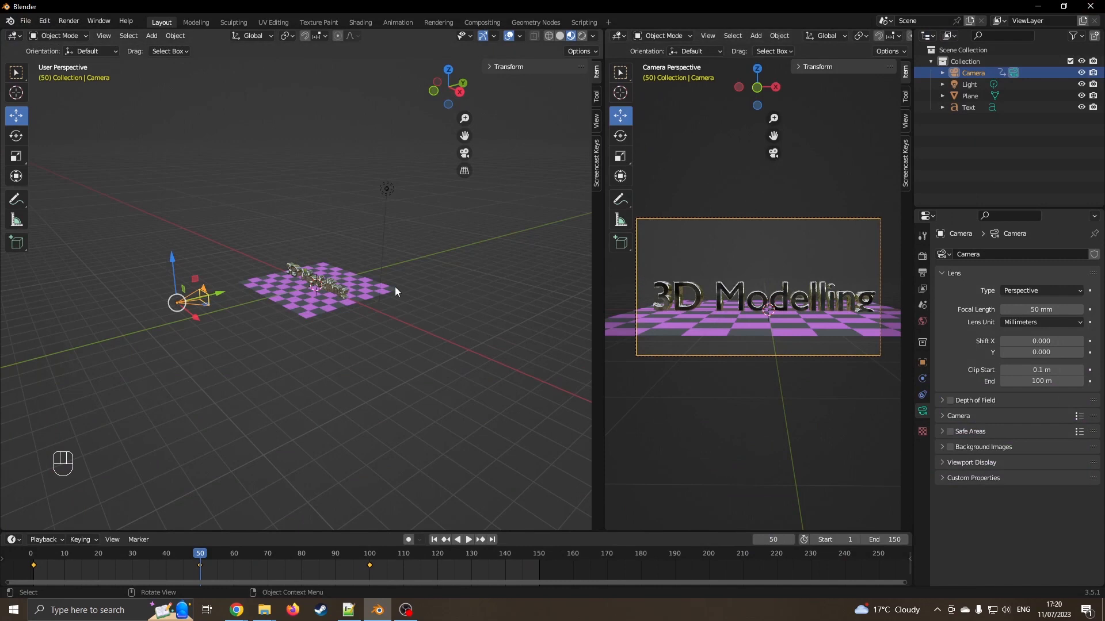
Move the light in front of the text's left end in the top view and lower it in the right view.
{"action": "left_click", "coordinate": [388, 191]}
{"action": "key", "text": "KP_7"}
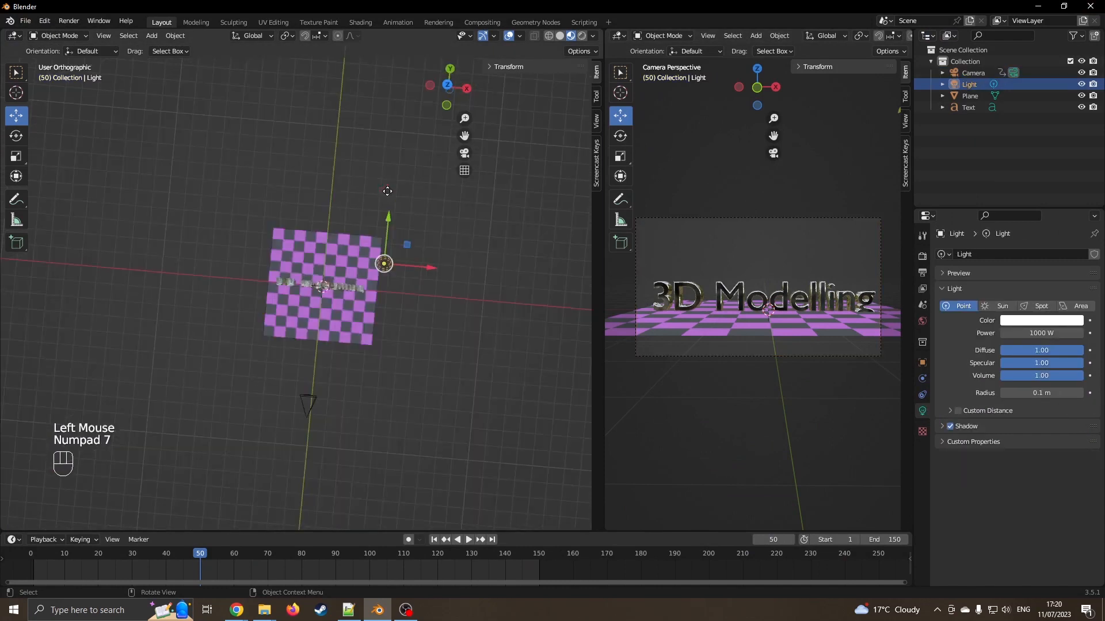
{"action": "key", "text": "g"}
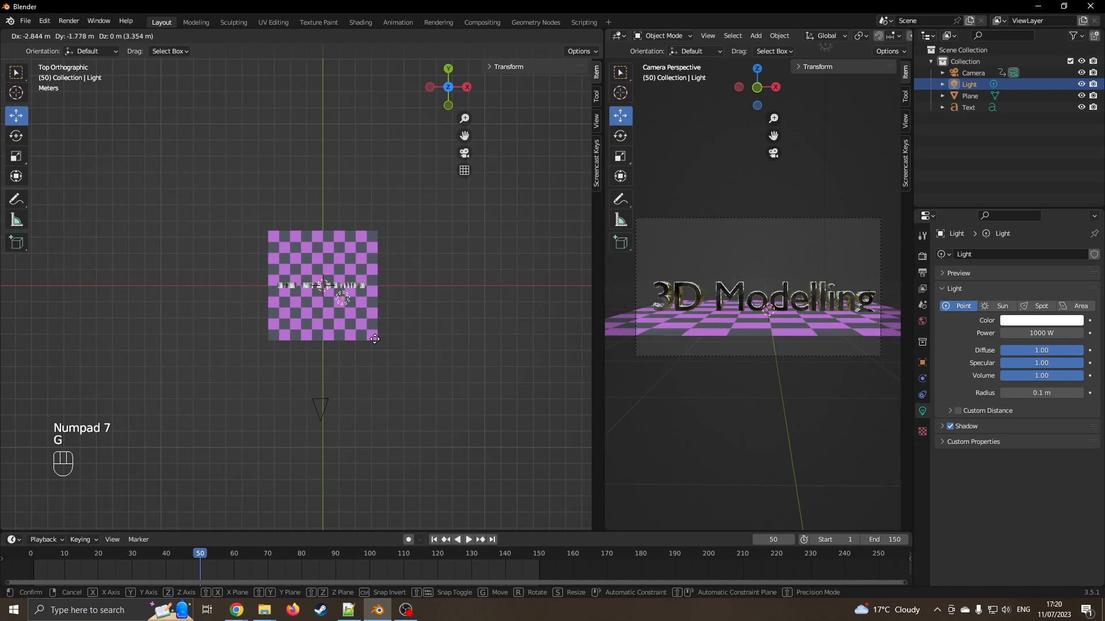
{"action": "left_click", "coordinate": [327, 350]}
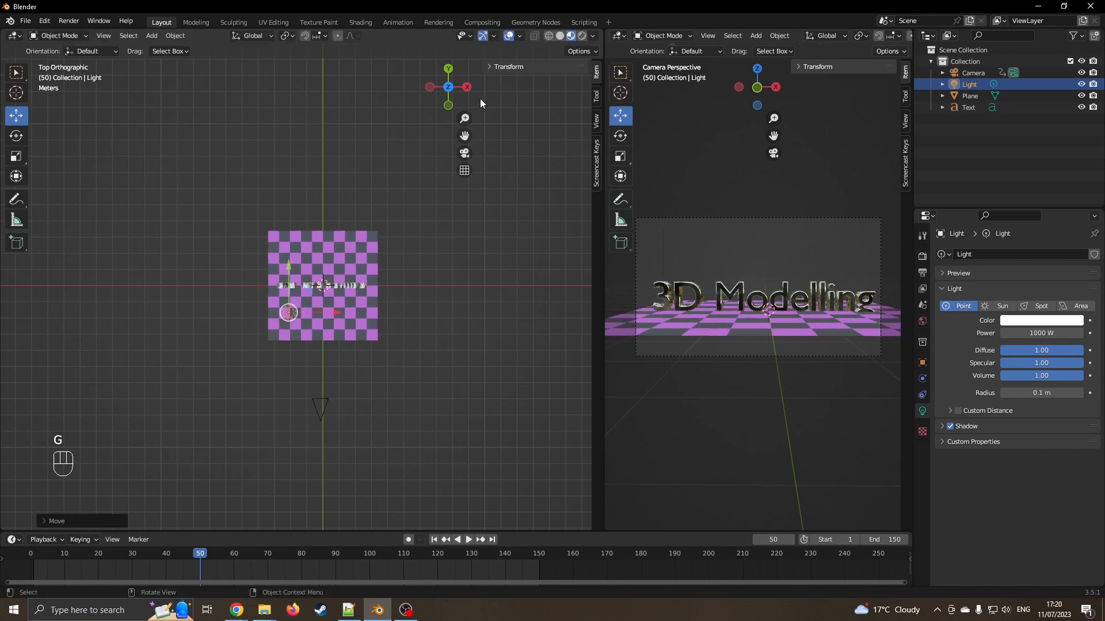
{"action": "key", "text": "KP_3"}
{"action": "left_click_drag", "start_coordinate": [278, 140], "coordinate": [254, 218]}
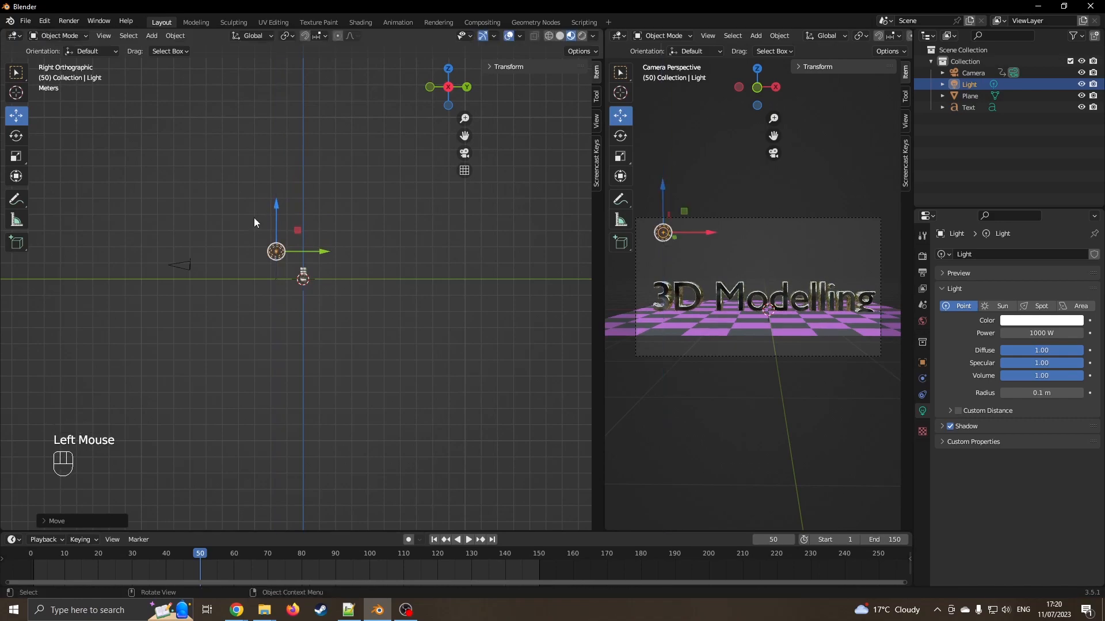
Render frame 50 again to check the lighting on the text and return to the scene.
{"action": "key", "text": "F12"}
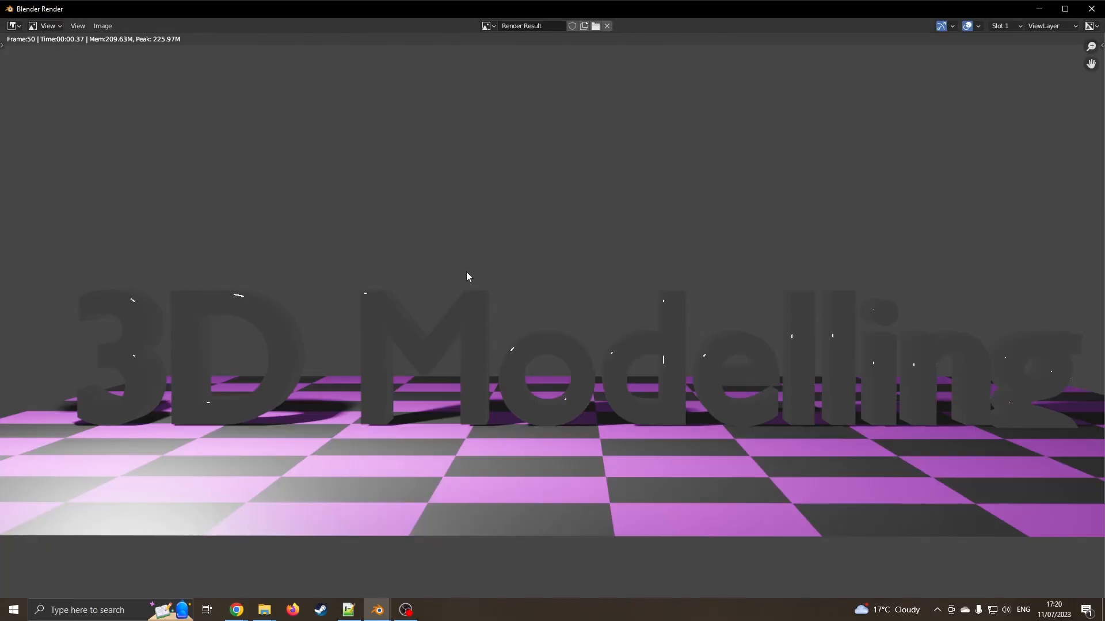
{"action": "key", "text": "Escape"}
{"action": "middle_click_drag", "start_coordinate": [375, 262], "coordinate": [462, 289]}
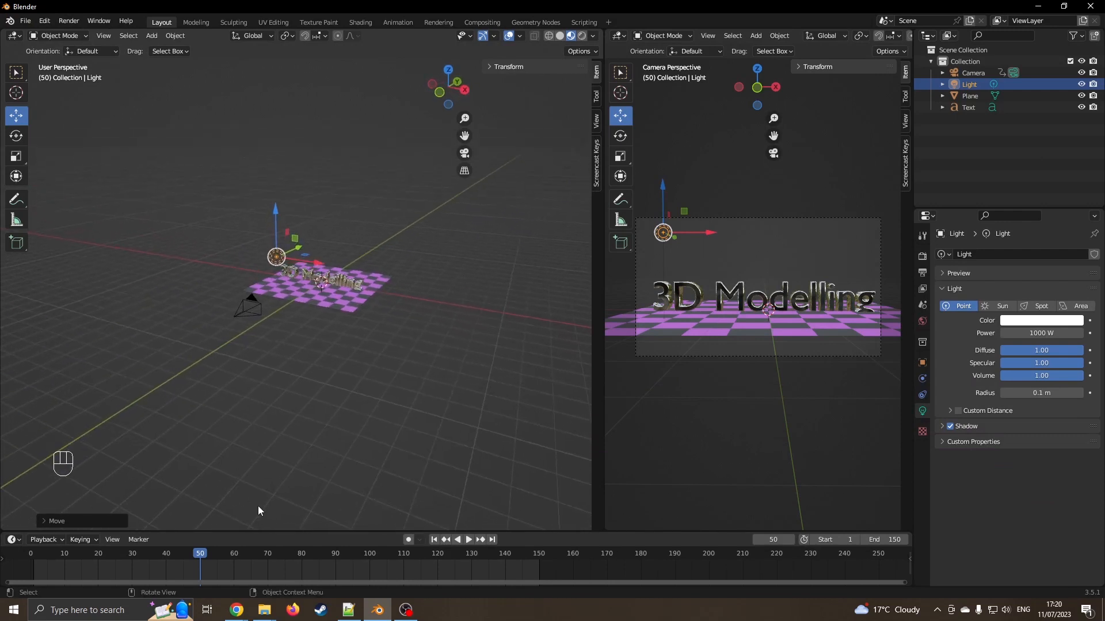
Switch to the browser window with Poly Haven's indoor artificial-light HDRIs.
{"action": "mouse_move", "coordinate": [238, 616]}
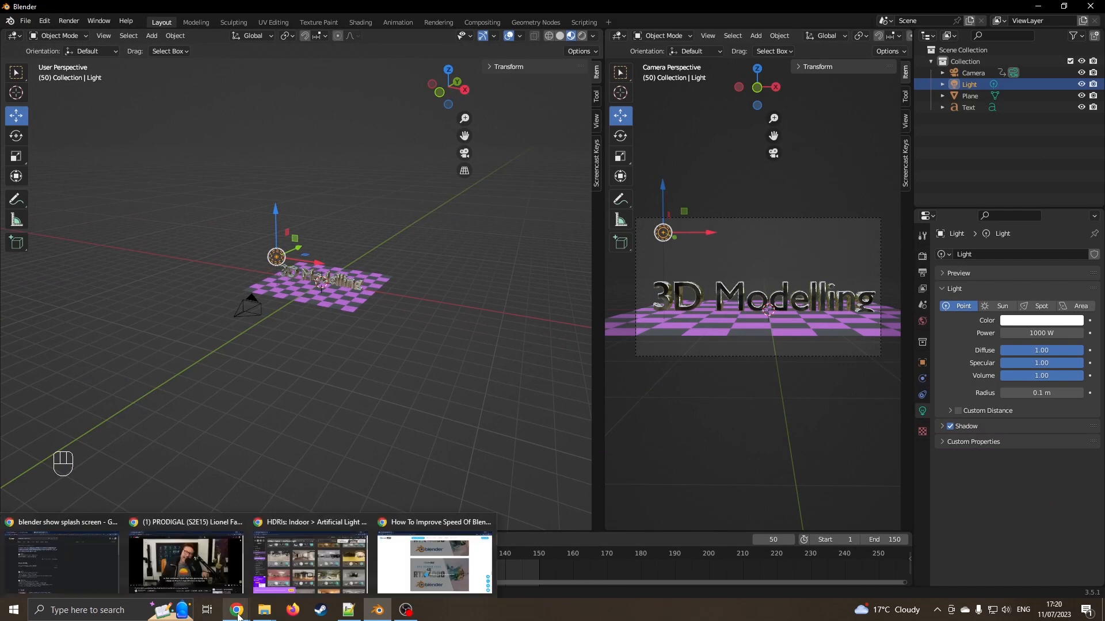
{"action": "left_click", "coordinate": [311, 561]}
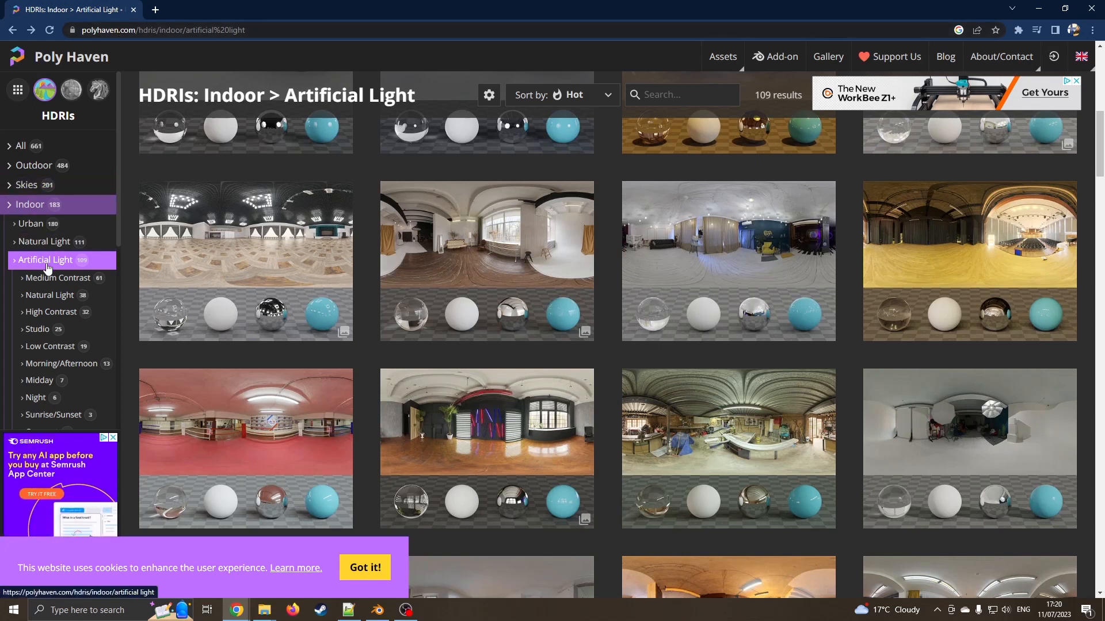
Browse the artificial-light HDRIs, open the Workshop HDRI's page and show its download resolution options.
{"action": "scroll", "coordinate": [537, 272], "scroll_direction": "down", "scroll_amount": 3}
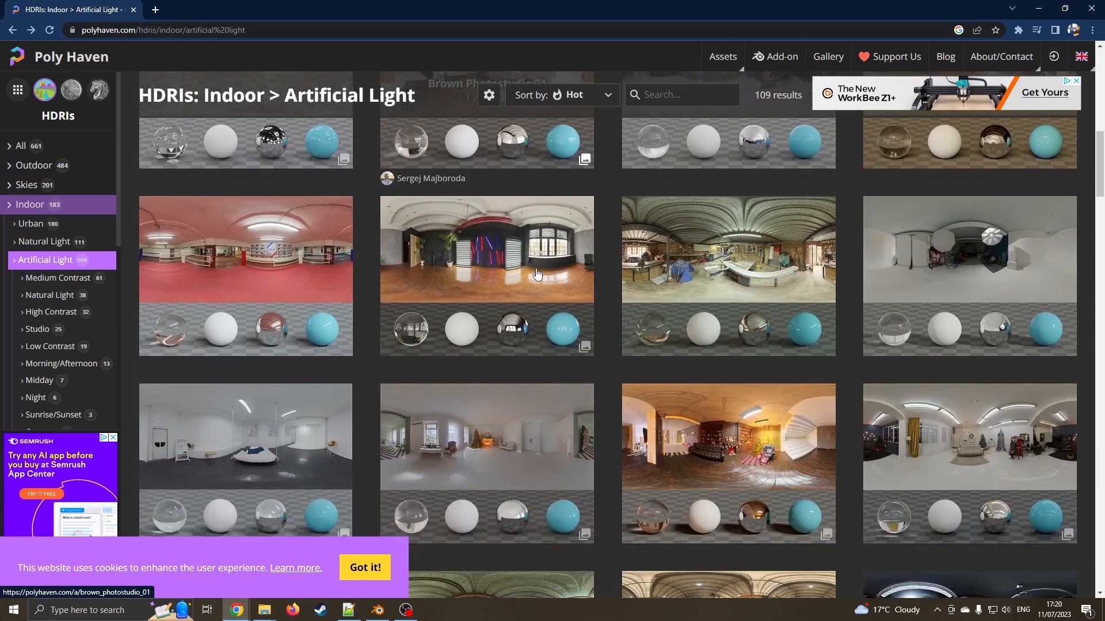
{"action": "scroll", "coordinate": [537, 273], "scroll_direction": "down", "scroll_amount": 5}
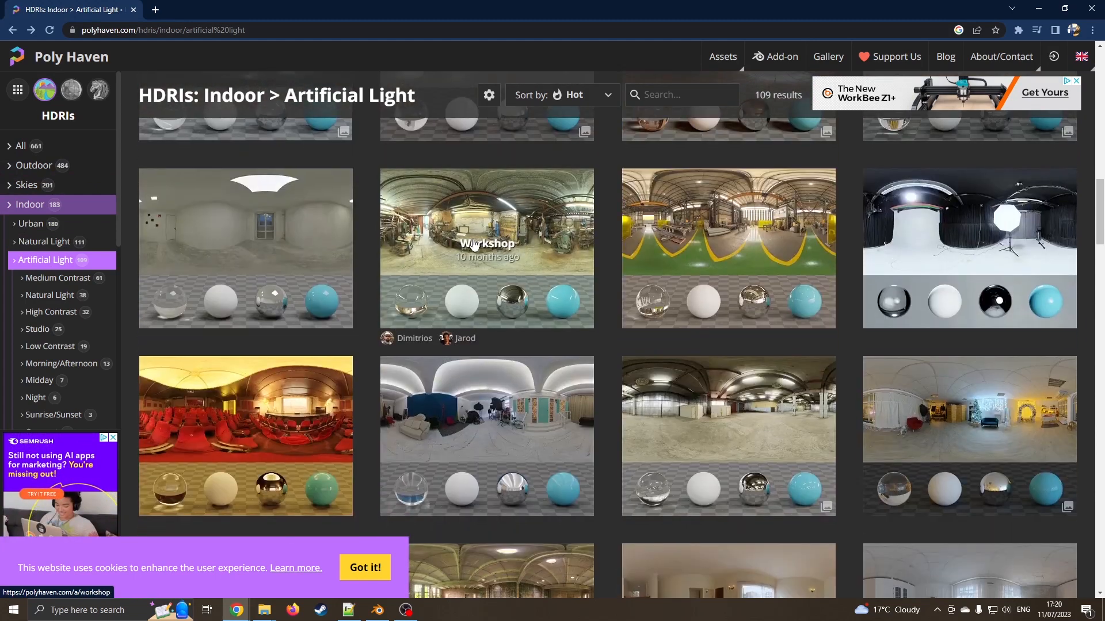
{"action": "left_click", "coordinate": [493, 241]}
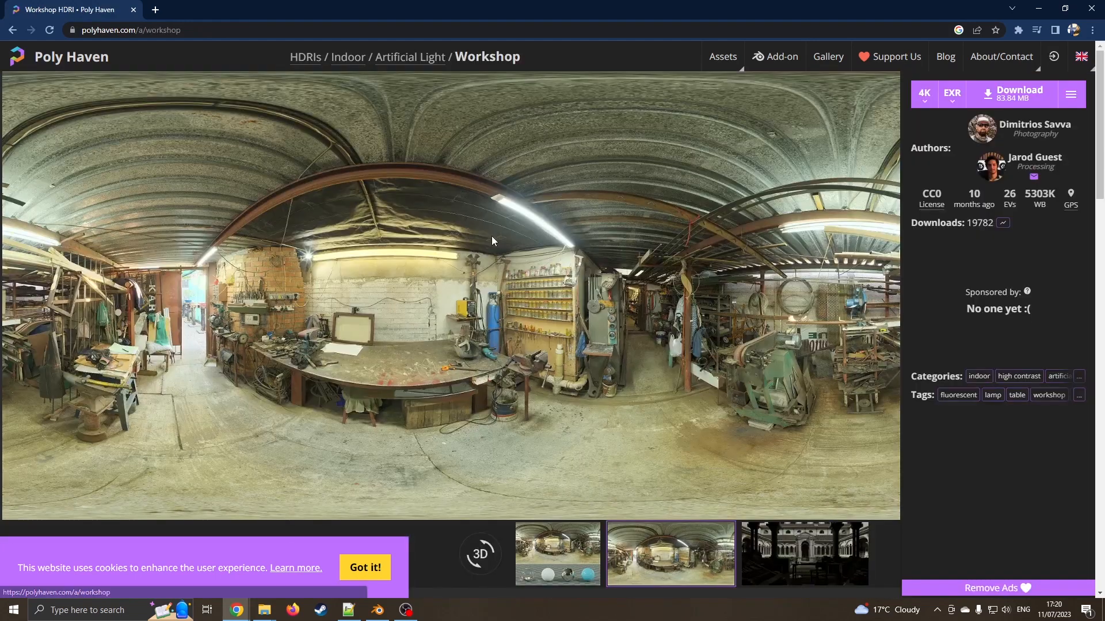
{"action": "left_click", "coordinate": [923, 102]}
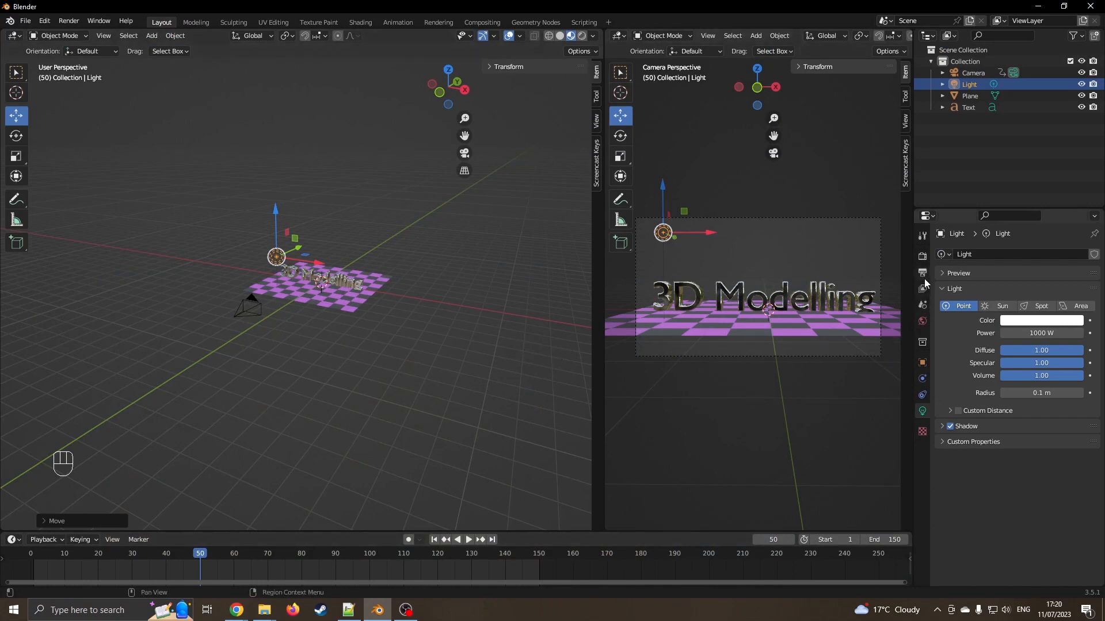
Switch to Blender and set the world background color to an Environment Texture.
{"action": "left_click", "coordinate": [923, 322]}
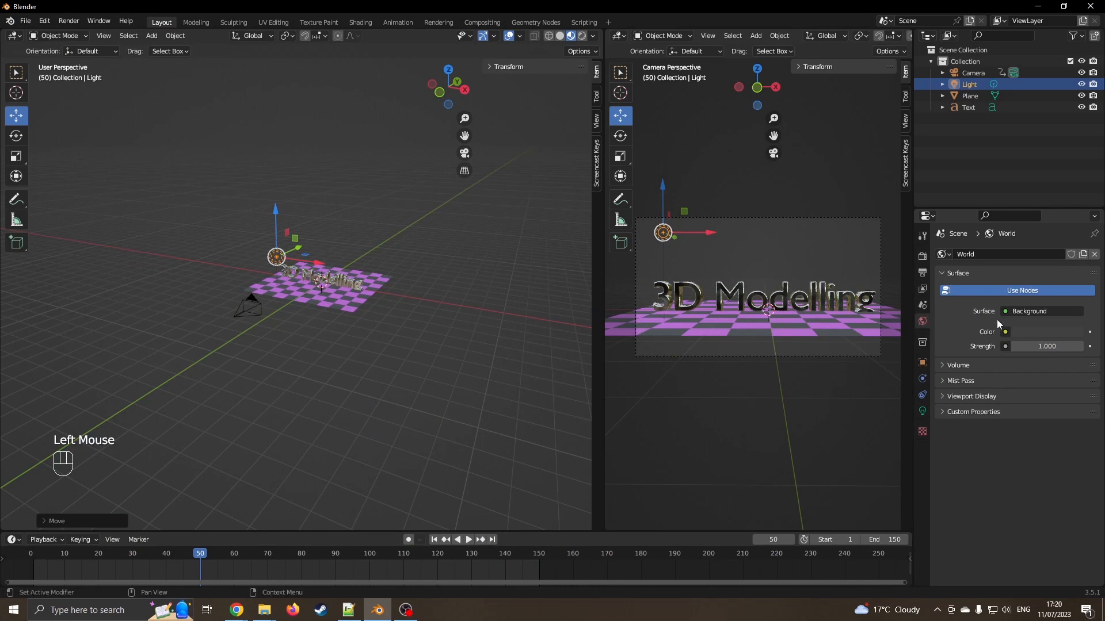
{"action": "left_click", "coordinate": [1004, 332]}
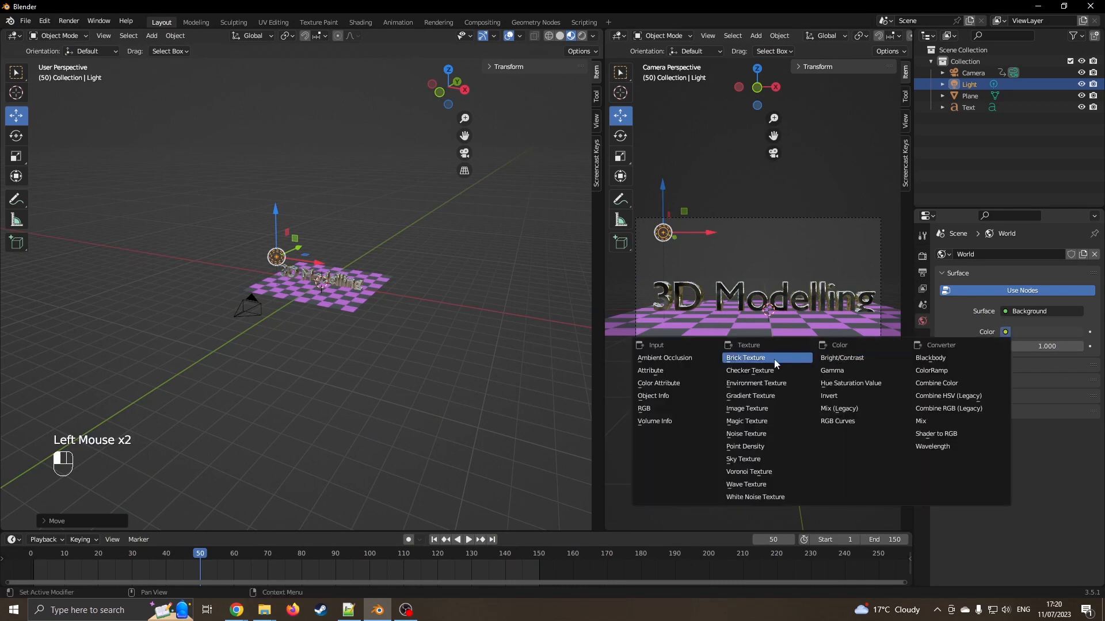
{"action": "left_click", "coordinate": [757, 383]}
Load workshop_4k.exr from the Documents\BlenderStuff folder as the world's environment image.
{"action": "left_click", "coordinate": [1055, 348]}
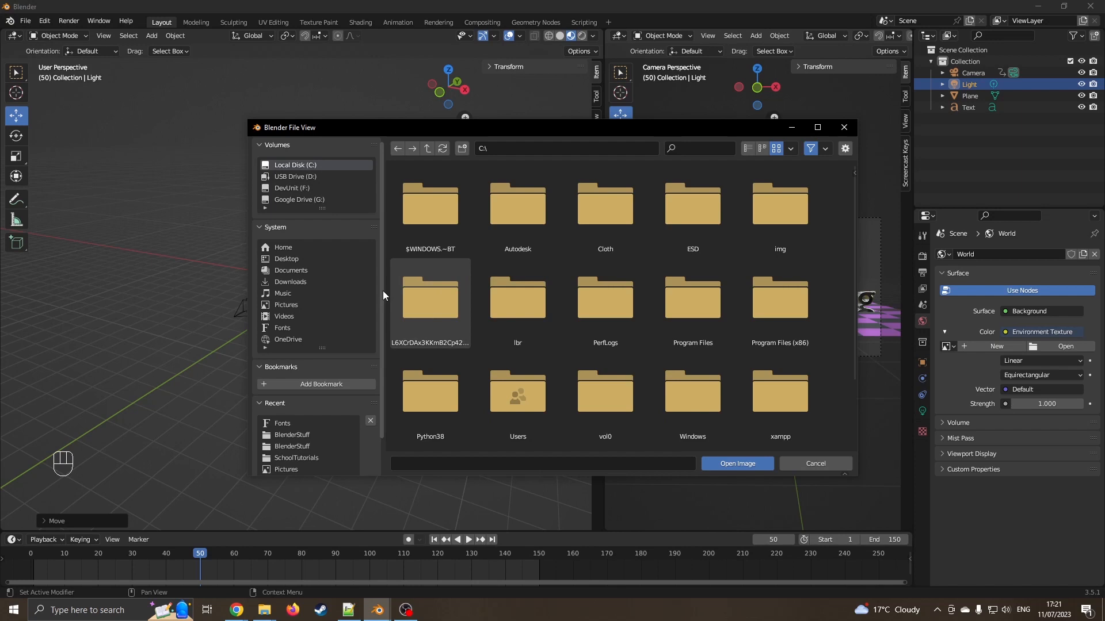
{"action": "left_click", "coordinate": [296, 435]}
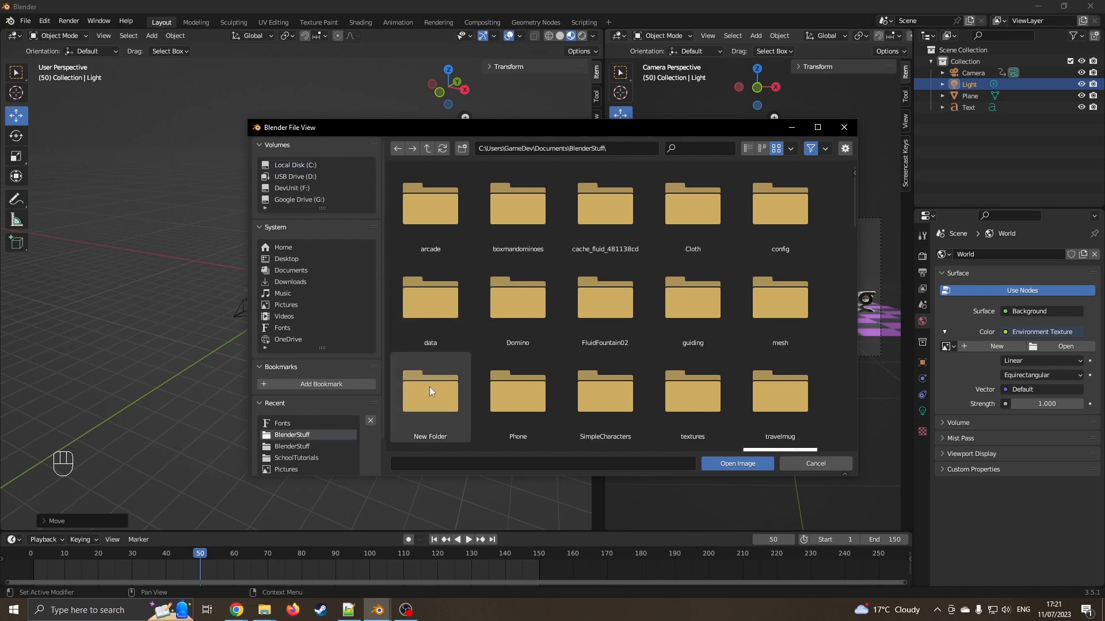
{"action": "scroll", "coordinate": [702, 342], "scroll_direction": "down", "scroll_amount": 3}
{"action": "scroll", "coordinate": [702, 341], "scroll_direction": "down", "scroll_amount": 10}
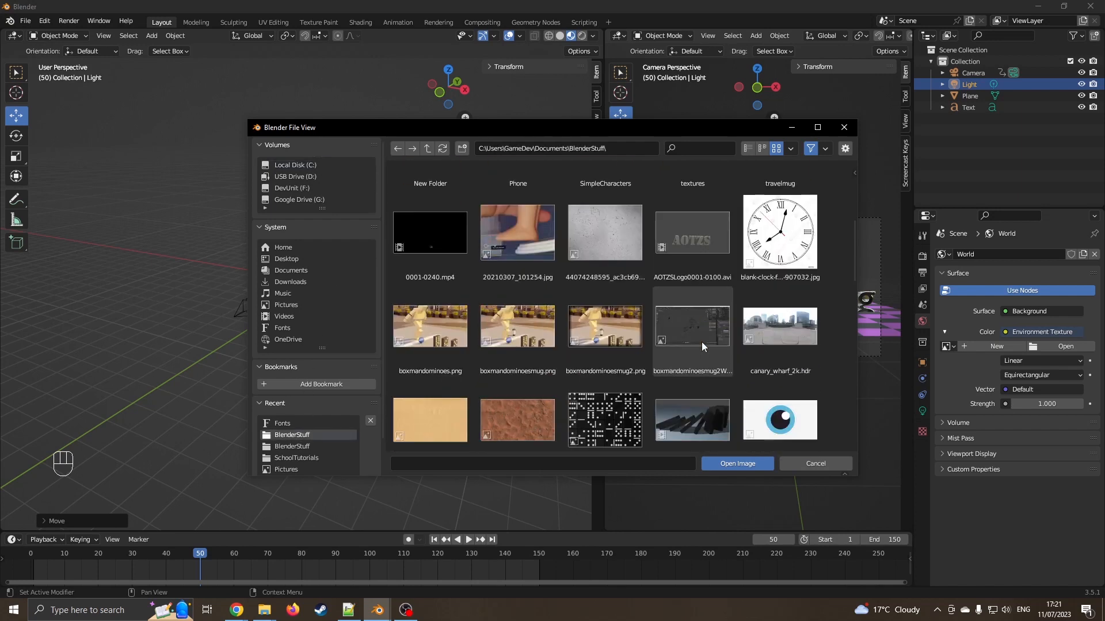
{"action": "scroll", "coordinate": [702, 342], "scroll_direction": "down", "scroll_amount": 3}
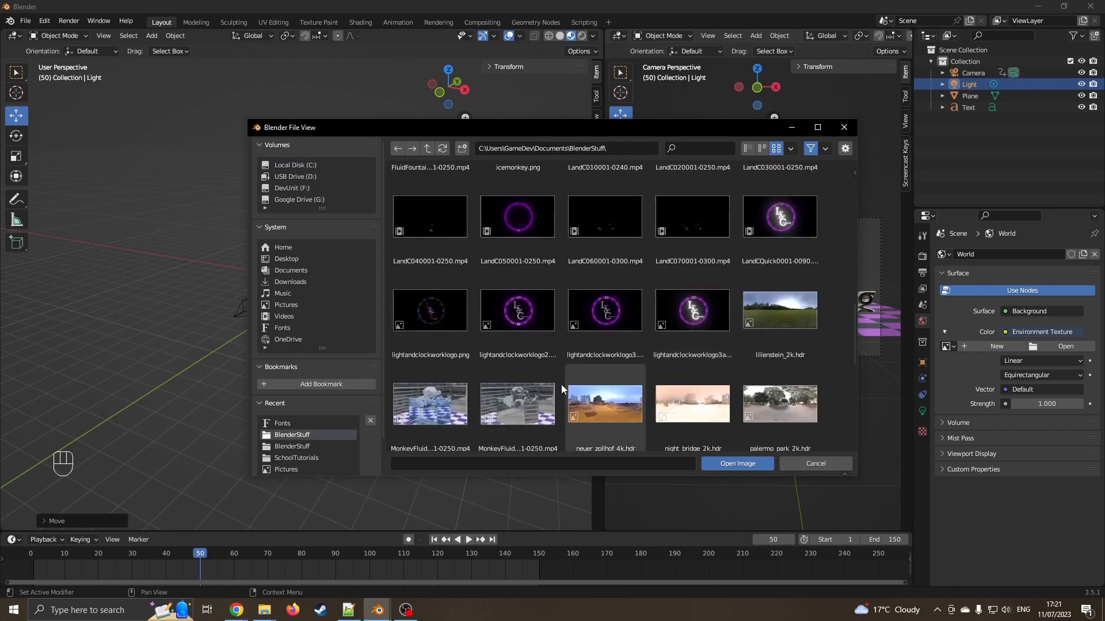
{"action": "left_click", "coordinate": [299, 445]}
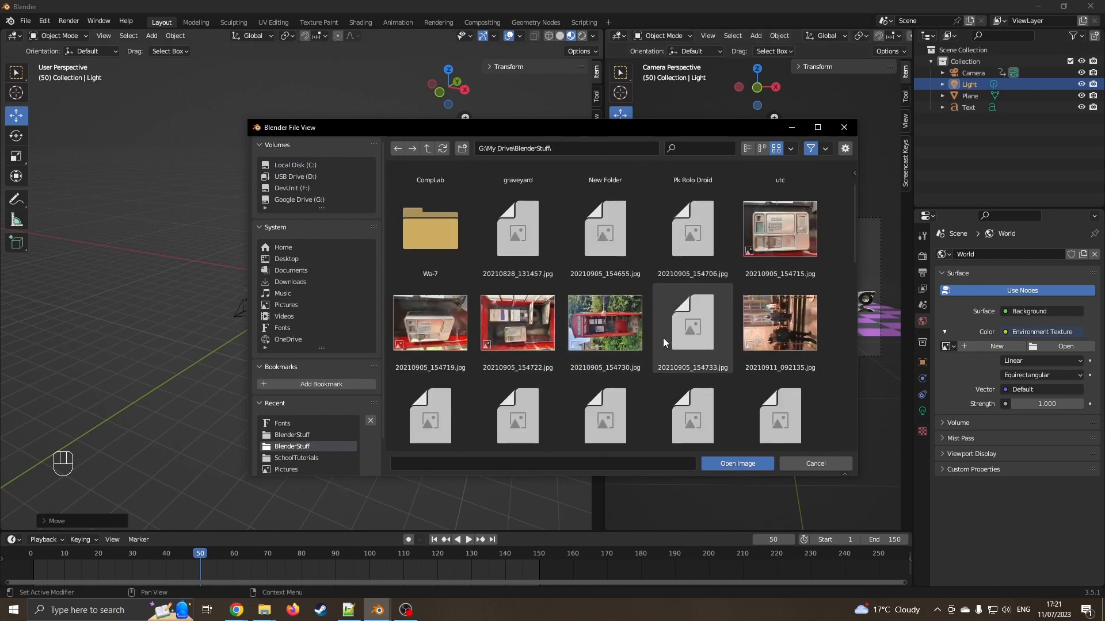
{"action": "scroll", "coordinate": [664, 342], "scroll_direction": "down", "scroll_amount": 3}
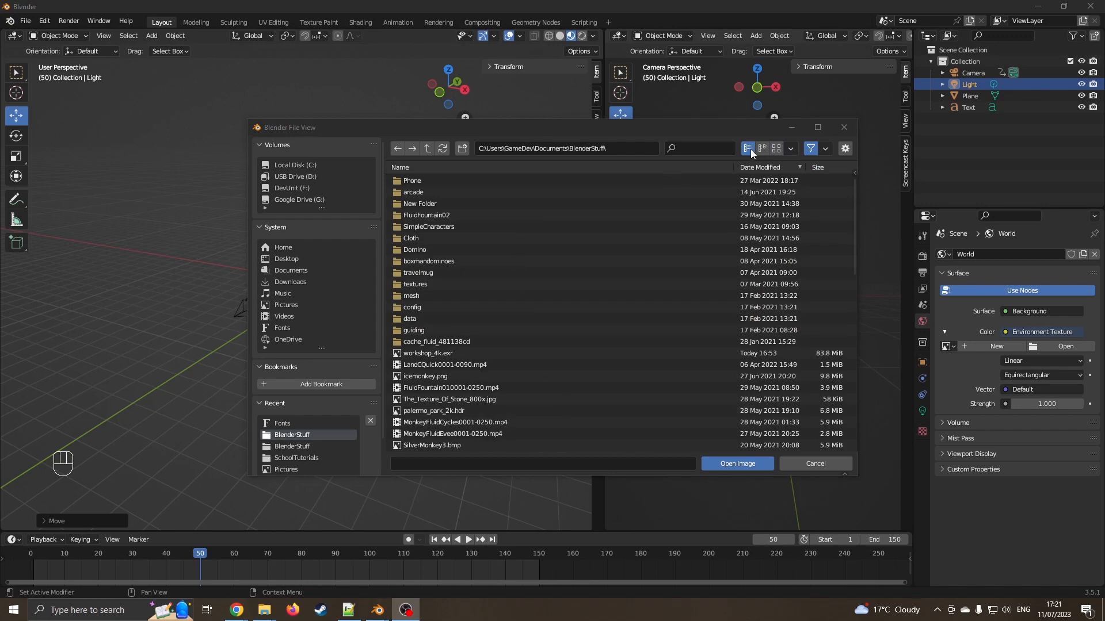
{"action": "left_click", "coordinate": [442, 355]}
{"action": "left_click", "coordinate": [734, 463]}
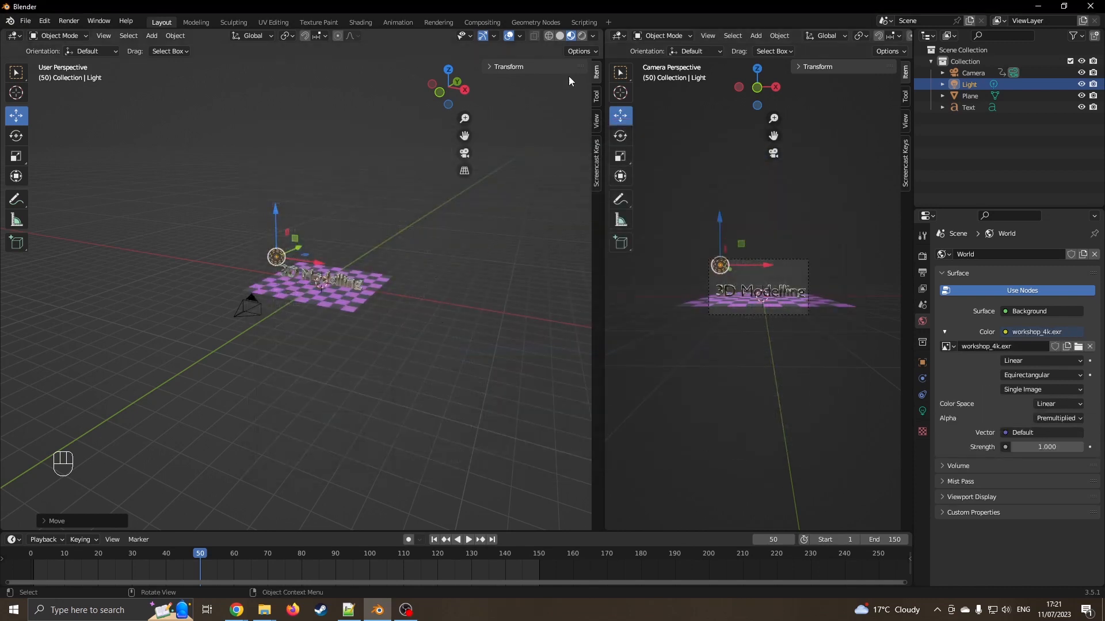
Show both 3D viewports in rendered shading and widen the camera viewport.
{"action": "left_click", "coordinate": [583, 37]}
{"action": "mouse_move", "coordinate": [403, 233]}
{"action": "middle_mouse_down"}
{"action": "mouse_move", "coordinate": [416, 219]}
{"action": "mouse_move", "coordinate": [526, 228]}
{"action": "mouse_move", "coordinate": [467, 255]}
{"action": "mouse_move", "coordinate": [398, 244]}
{"action": "mouse_move", "coordinate": [414, 239]}
{"action": "middle_mouse_up"}
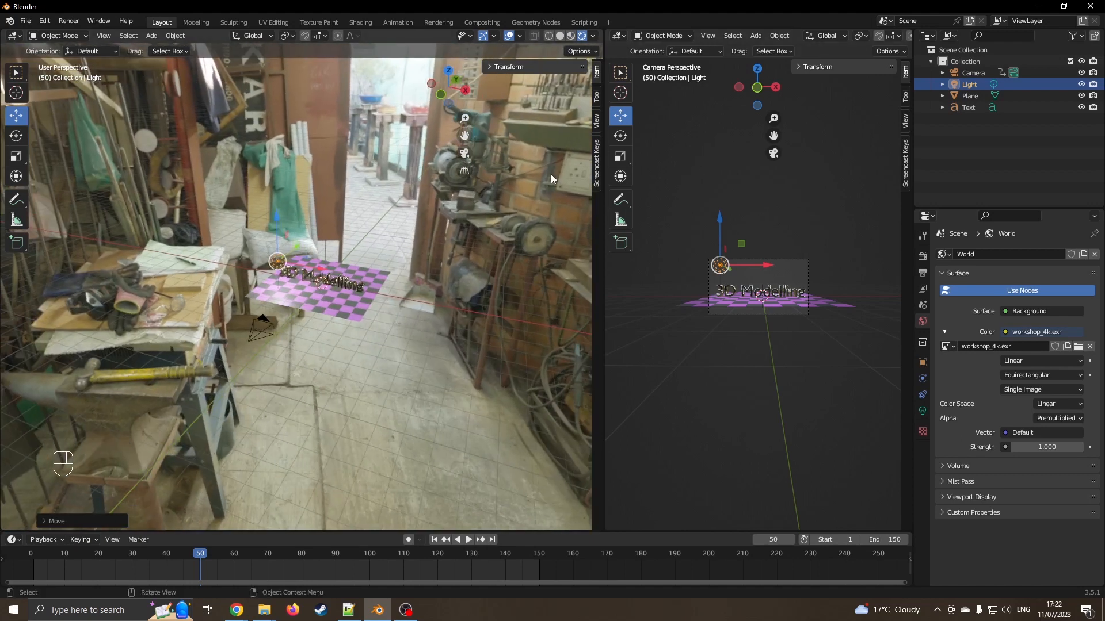
{"action": "left_click_drag", "start_coordinate": [600, 241], "coordinate": [341, 235]}
{"action": "left_click", "coordinate": [891, 35]}
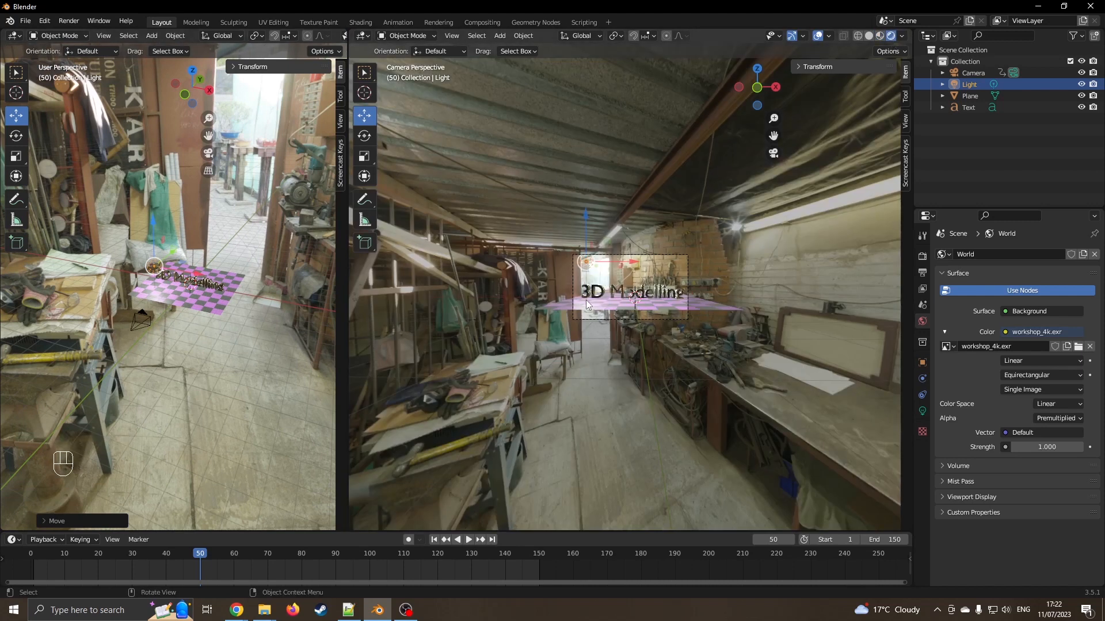
Select the camera in the top view, return to the camera view and render frame 50 to check the workshop background.
{"action": "key", "text": "KP_0"}
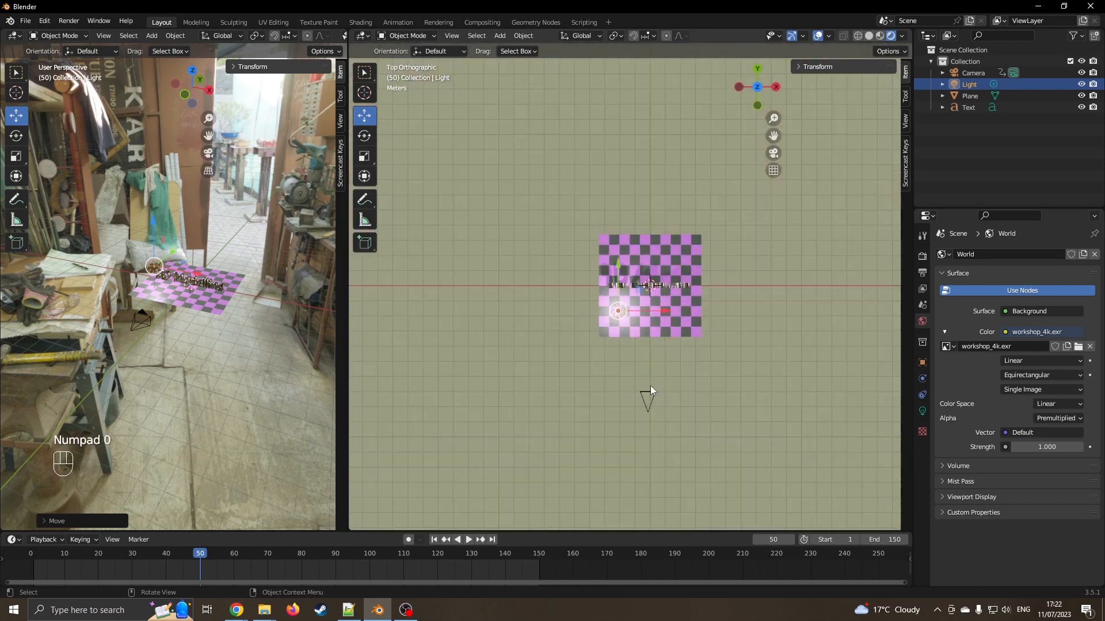
{"action": "left_click", "coordinate": [653, 402]}
{"action": "key", "text": "KP_0"}
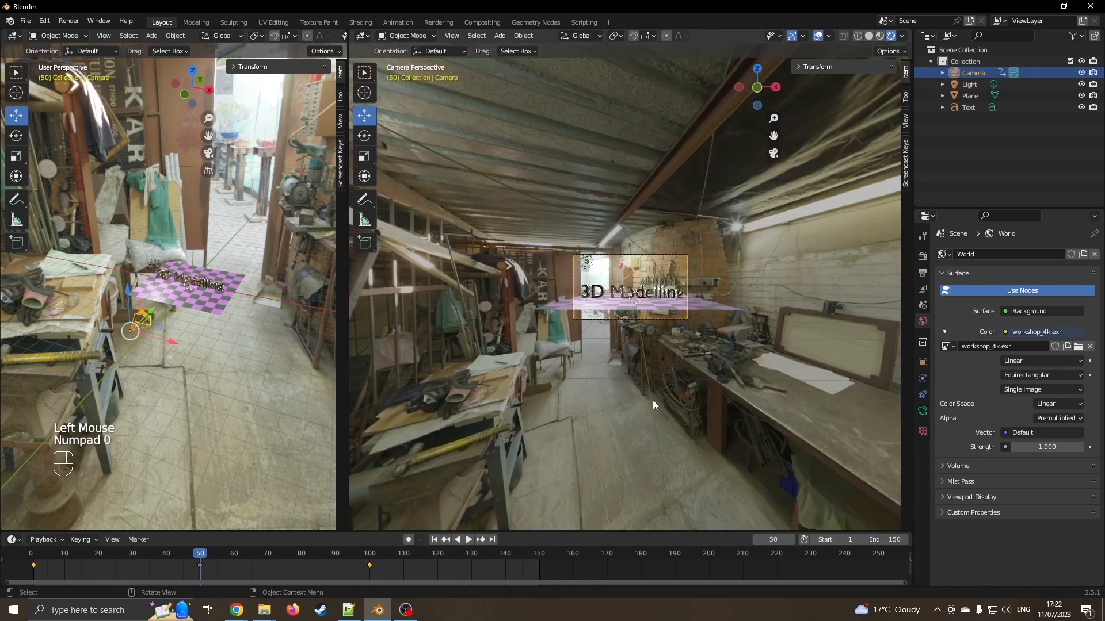
{"action": "scroll", "coordinate": [662, 319], "scroll_direction": "up", "scroll_amount": 2}
{"action": "scroll", "coordinate": [662, 318], "scroll_direction": "up", "scroll_amount": 4}
{"action": "middle_click_drag", "start_coordinate": [674, 320], "coordinate": [675, 320]}
{"action": "key", "text": "KP_0"}
{"action": "key", "text": "F12"}
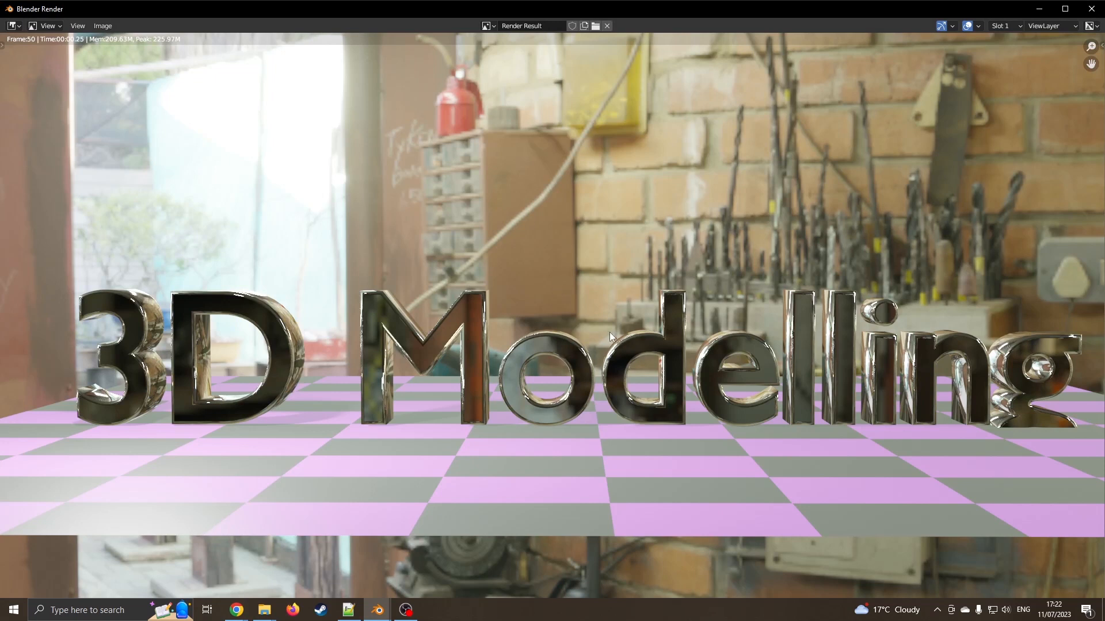
{"action": "key", "text": "Escape"}
Set the output resolution scale to 50% for the 1920 x 1080 px render.
{"action": "middle_click_drag", "start_coordinate": [627, 305], "coordinate": [620, 315]}
{"action": "scroll", "coordinate": [622, 311], "scroll_direction": "down", "scroll_amount": 2}
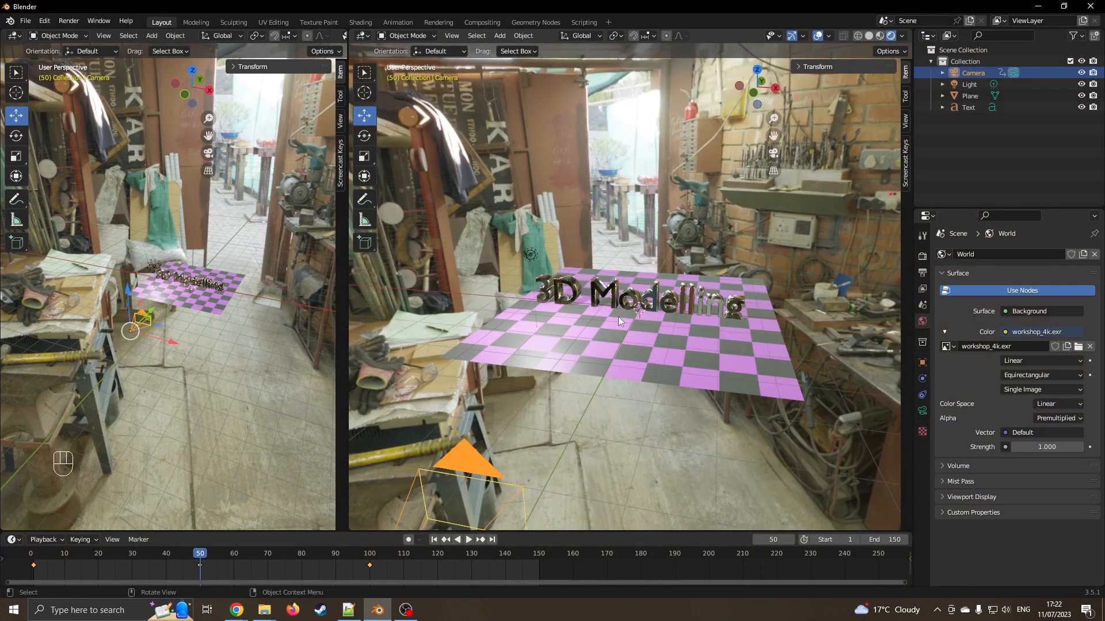
{"action": "left_click", "coordinate": [921, 257]}
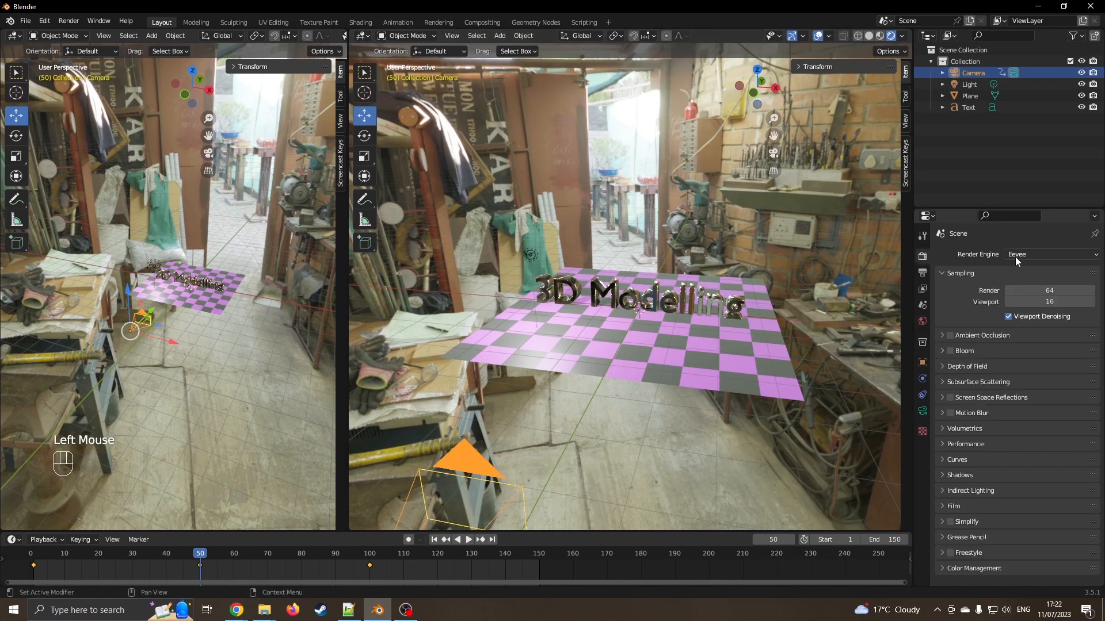
{"action": "left_click", "coordinate": [923, 272]}
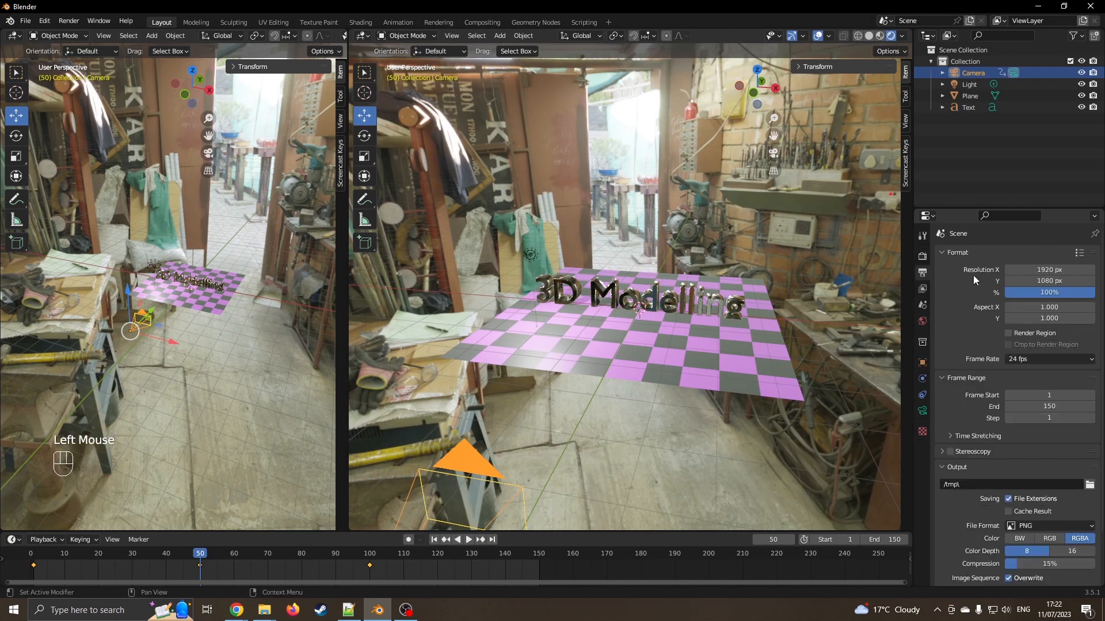
{"action": "double_click", "coordinate": [1053, 293]}
{"action": "type", "text": "50"}
{"action": "key", "text": "Return"}
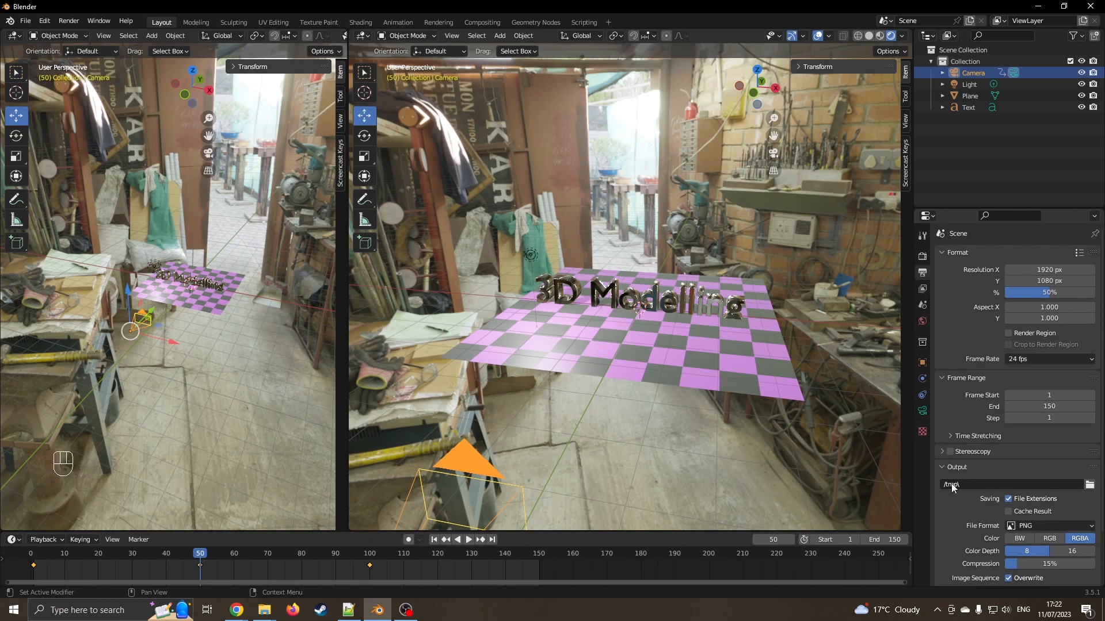
Set the render output path to a file named 3dmodellingtext in the Documents\BlenderStuff folder.
{"action": "left_click", "coordinate": [1090, 485]}
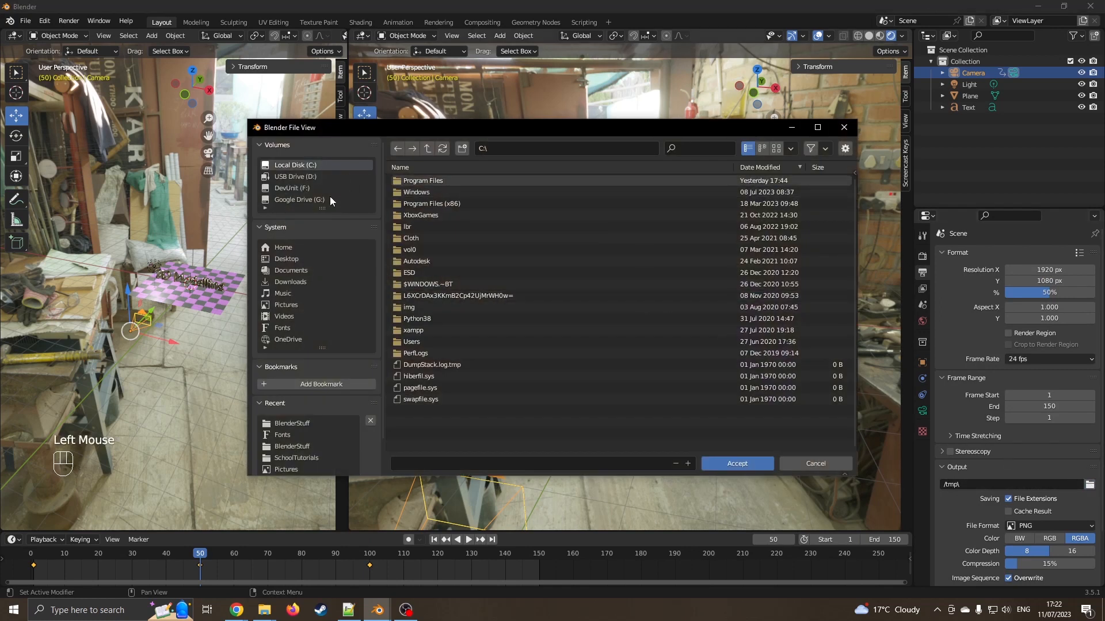
{"action": "left_click", "coordinate": [305, 425]}
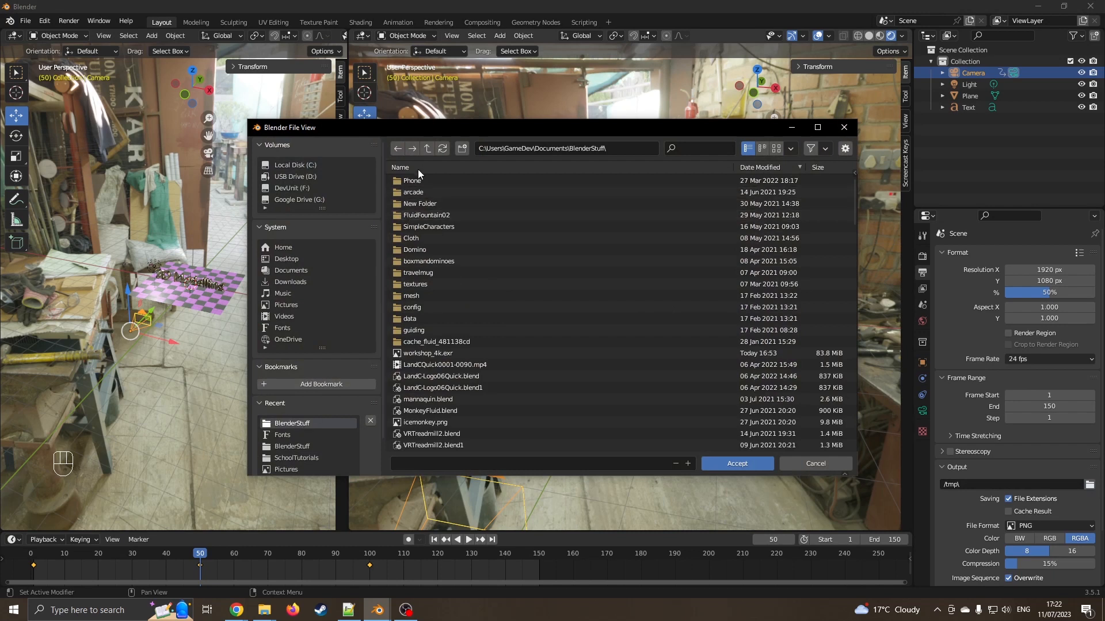
{"action": "left_click", "coordinate": [434, 463]}
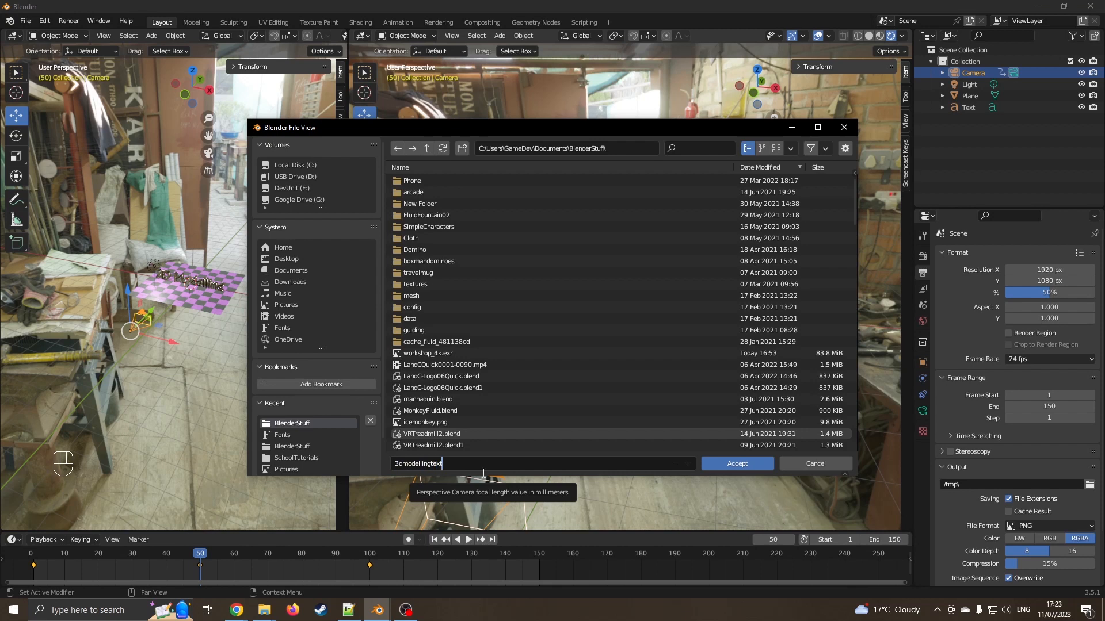
{"action": "left_click", "coordinate": [728, 466]}
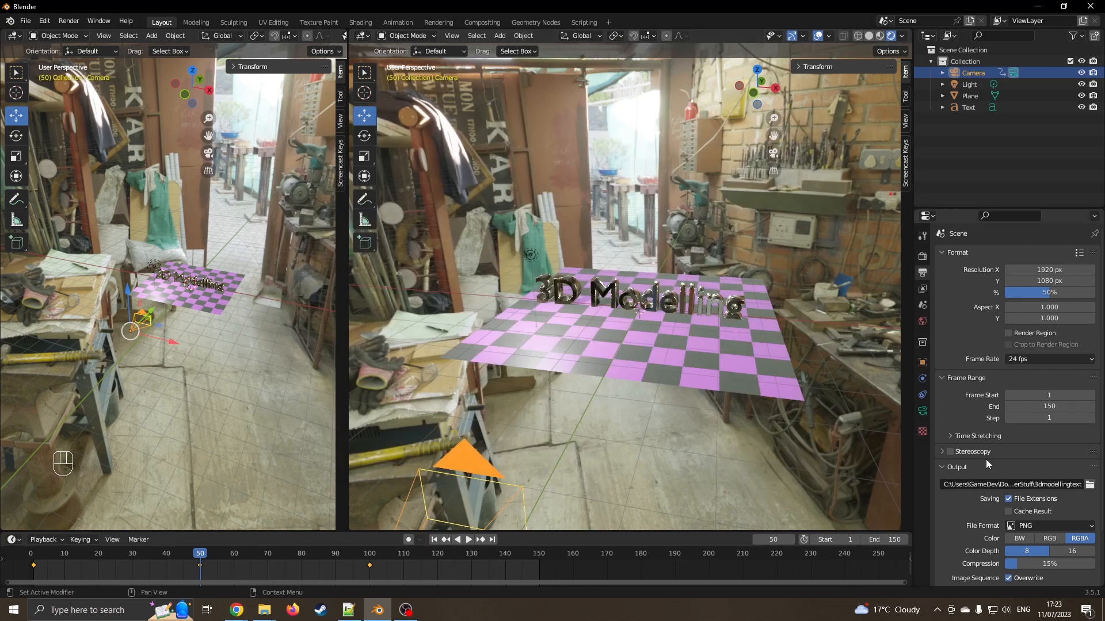
Set the output file format to FFmpeg Video with an MPEG-4 container.
{"action": "scroll", "coordinate": [987, 464], "scroll_direction": "down", "scroll_amount": 3}
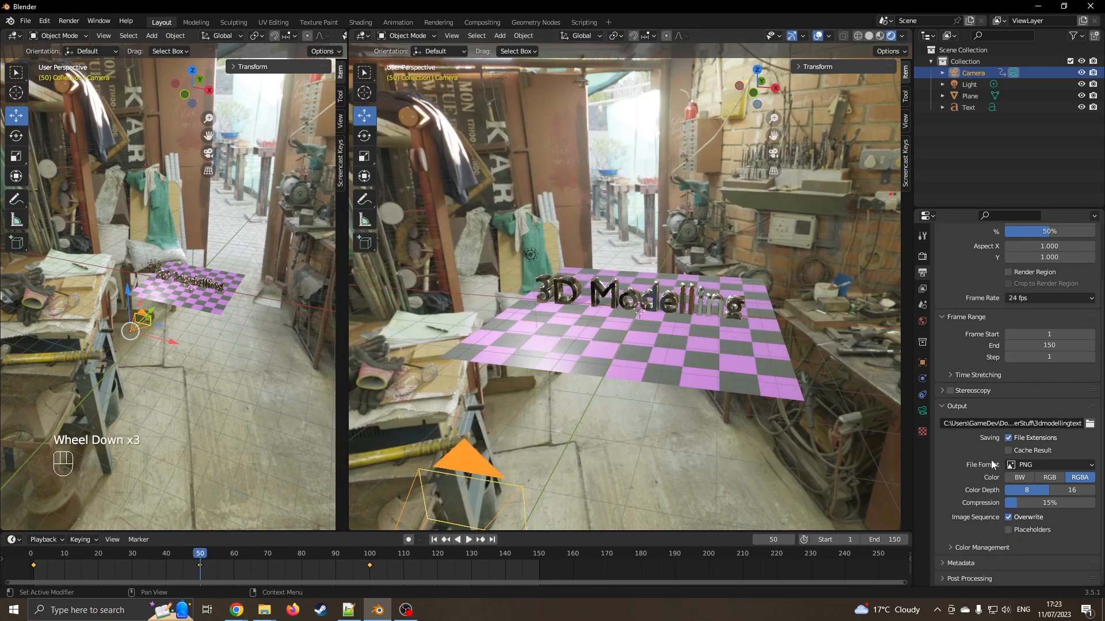
{"action": "left_click", "coordinate": [1033, 465]}
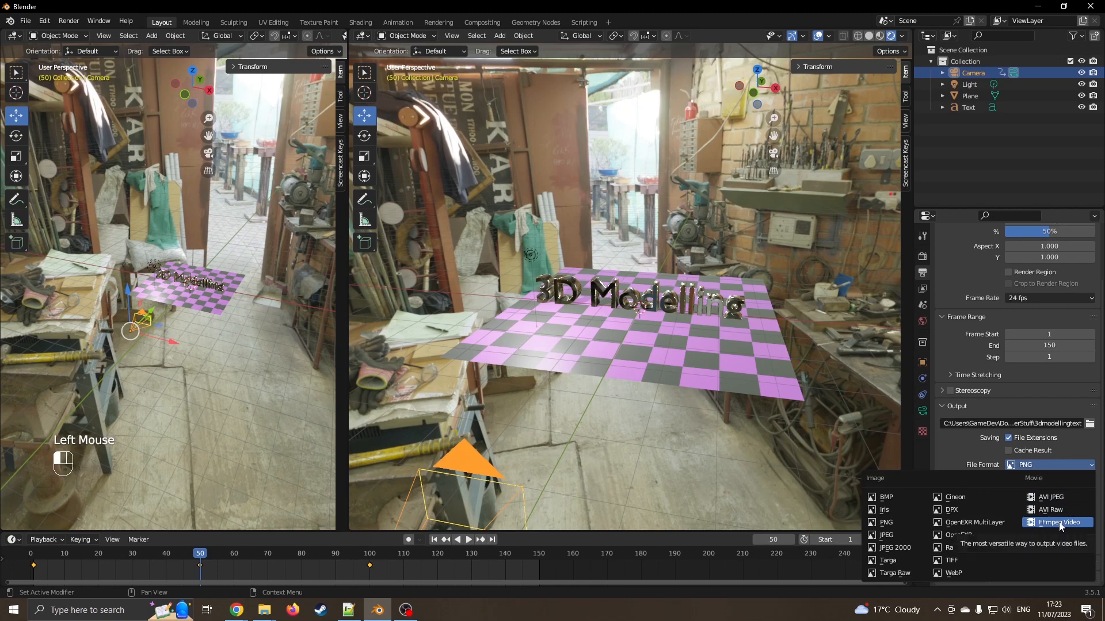
{"action": "left_click", "coordinate": [1058, 523]}
{"action": "scroll", "coordinate": [1035, 461], "scroll_direction": "down", "scroll_amount": 2}
{"action": "left_click", "coordinate": [954, 545]}
{"action": "scroll", "coordinate": [1023, 482], "scroll_direction": "down", "scroll_amount": 2}
{"action": "left_click", "coordinate": [1028, 475]}
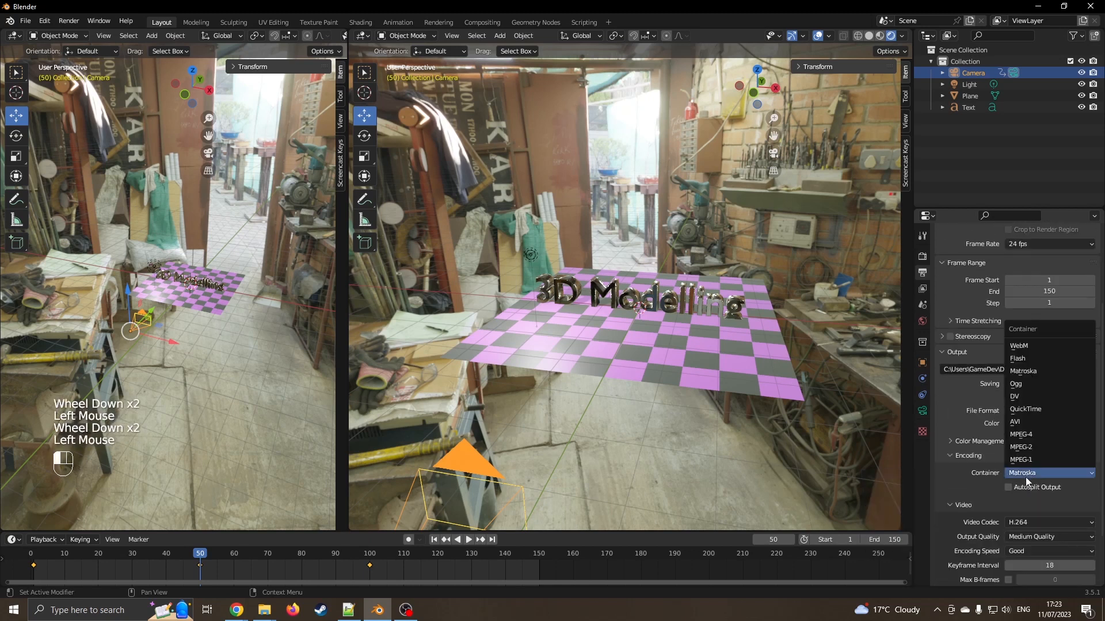
{"action": "left_click", "coordinate": [1027, 435]}
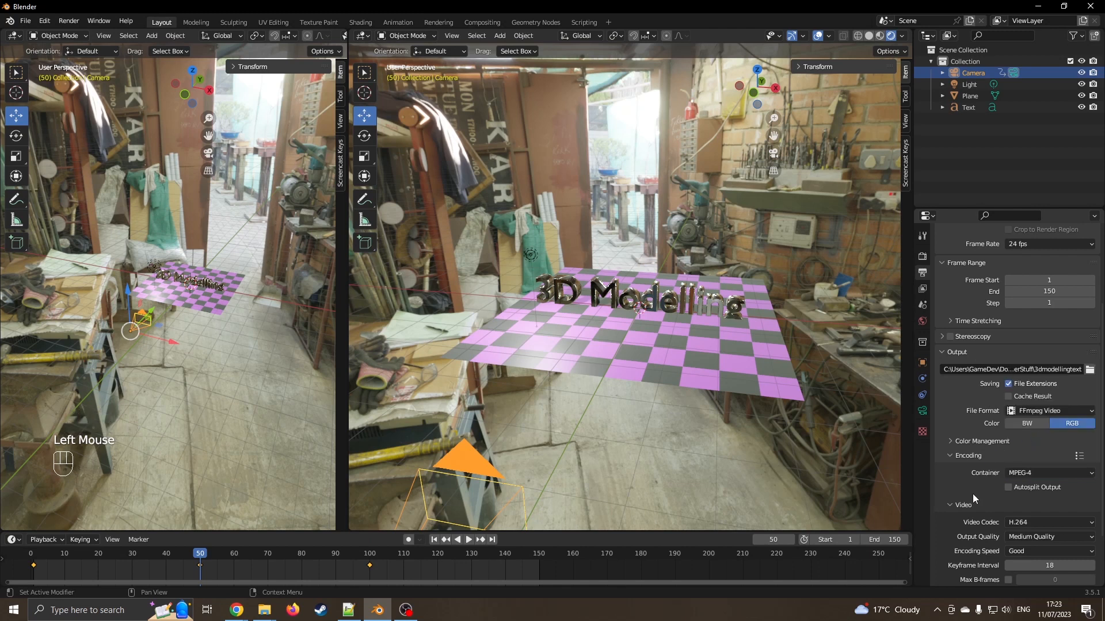
{"action": "scroll", "coordinate": [1011, 448], "scroll_direction": "down", "scroll_amount": 2}
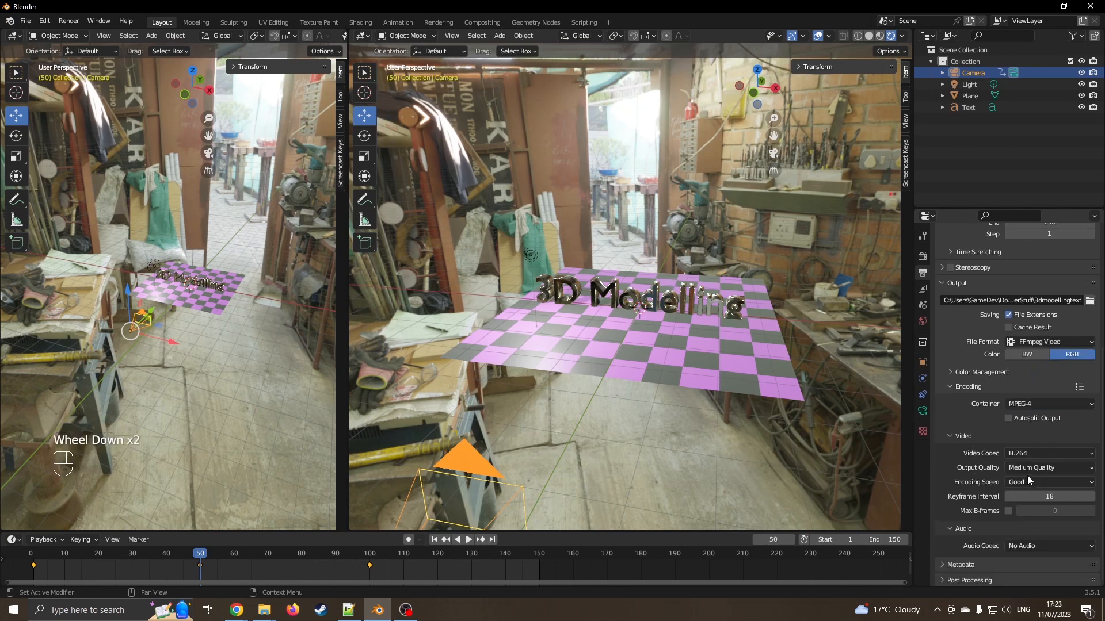
{"action": "scroll", "coordinate": [1030, 461], "scroll_direction": "up", "scroll_amount": 6}
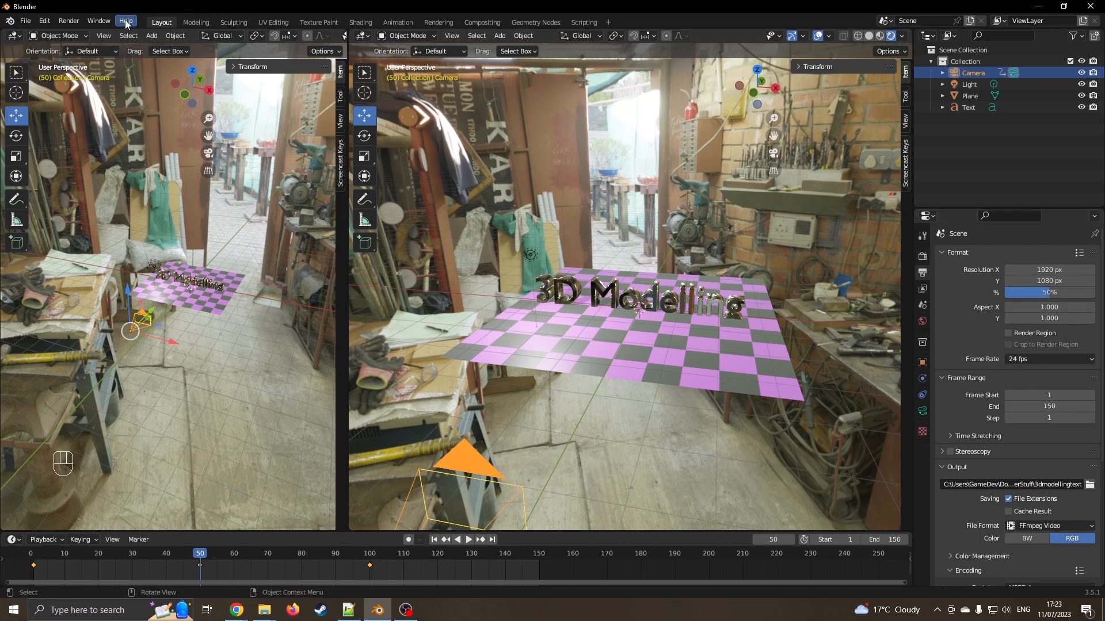
Render the full camera animation to the video file.
{"action": "left_click", "coordinate": [73, 22]}
{"action": "left_click", "coordinate": [99, 46]}
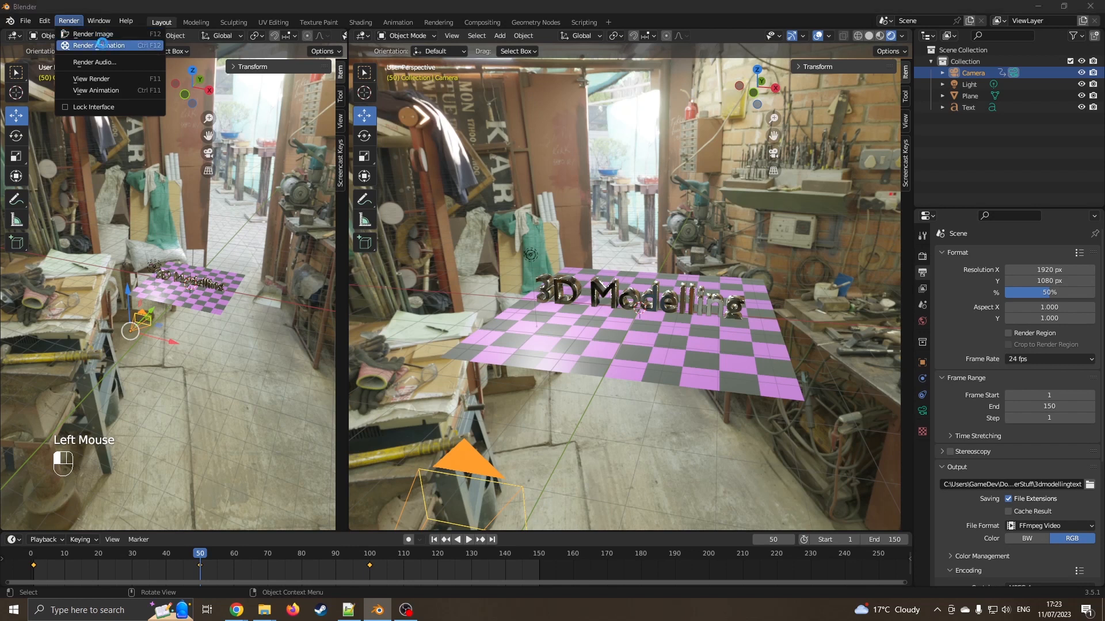
Play back the rendered video 3dmodellingtext0001-0150 in Media Player and close the player.
{"action": "left_click_drag", "start_coordinate": [240, 5], "coordinate": [326, 50]}
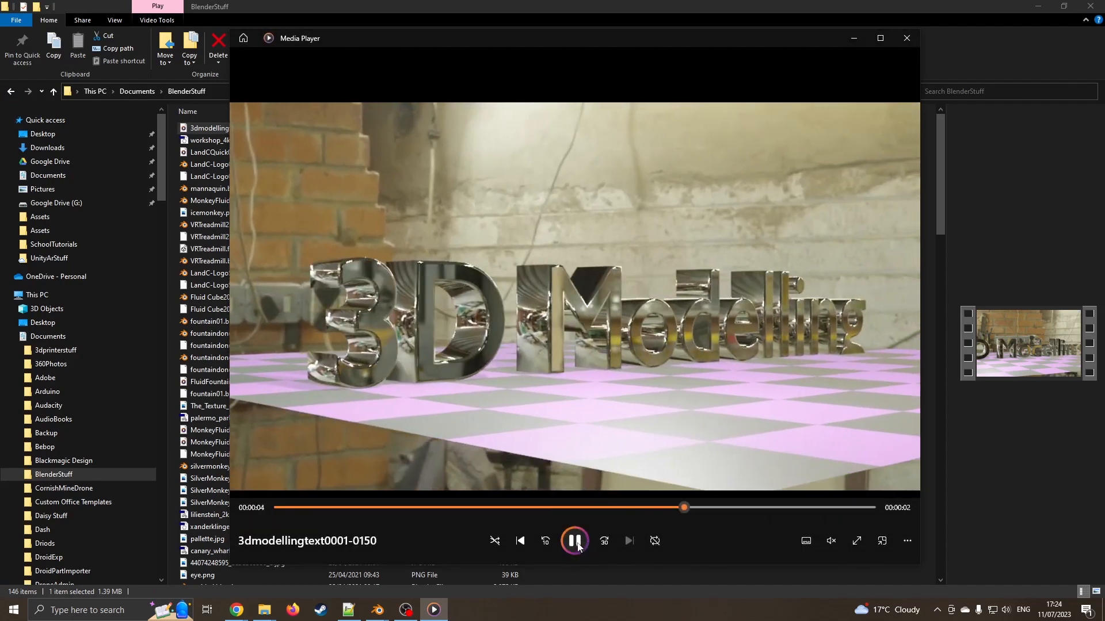
{"action": "left_click", "coordinate": [578, 544]}
{"action": "left_click", "coordinate": [907, 38]}
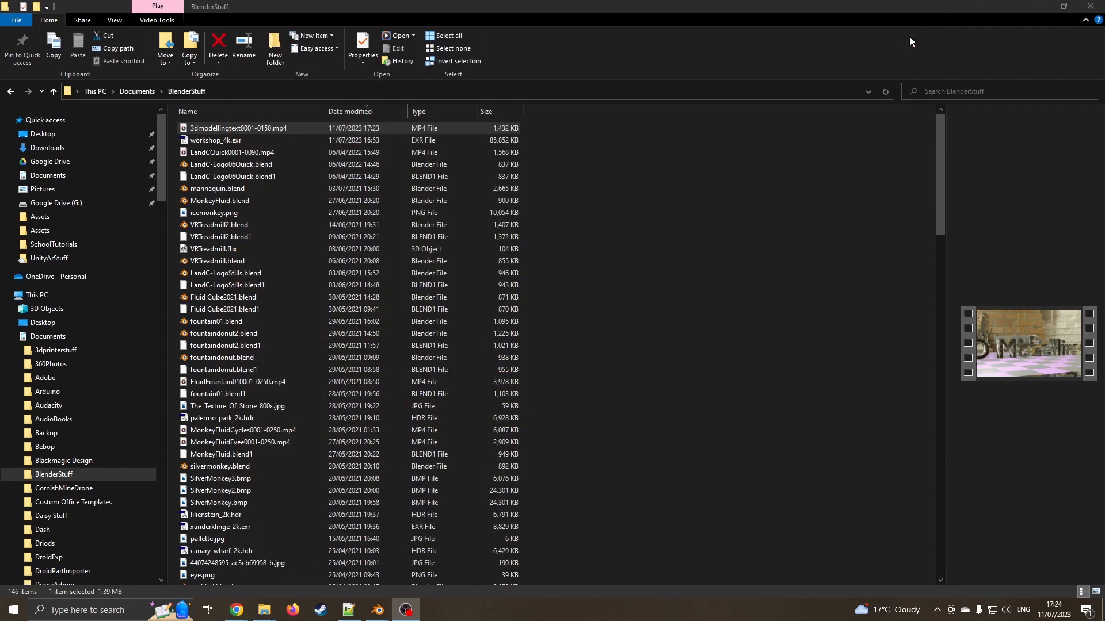
Minimize the BlenderStuff folder window to return to Blender and close the finished animation's render window.
{"action": "left_click", "coordinate": [1047, 6]}
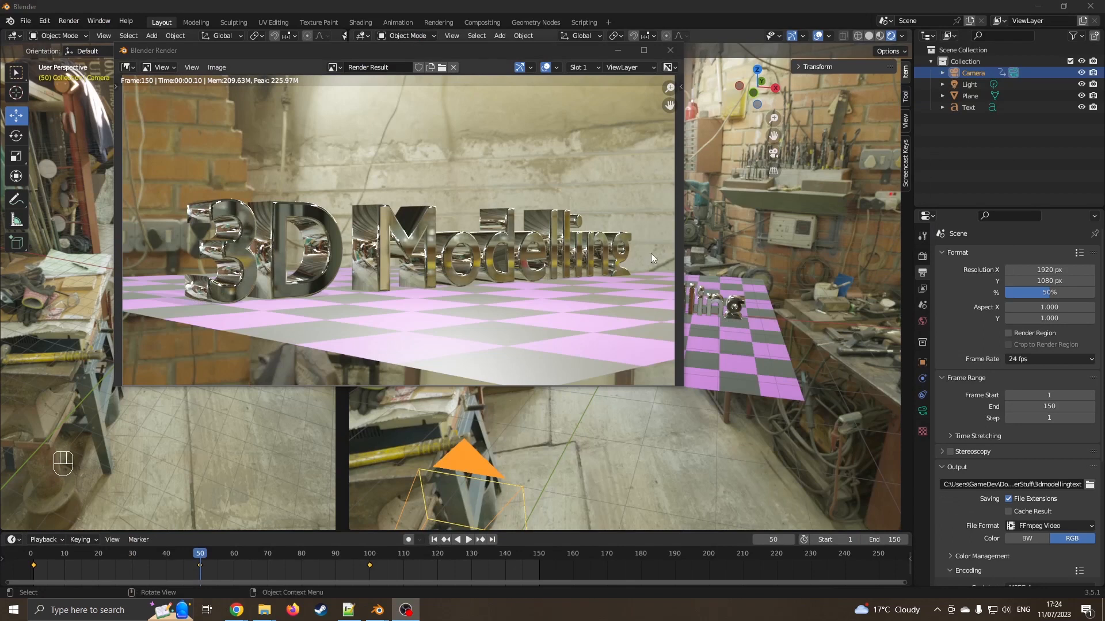
{"action": "left_click", "coordinate": [670, 52]}
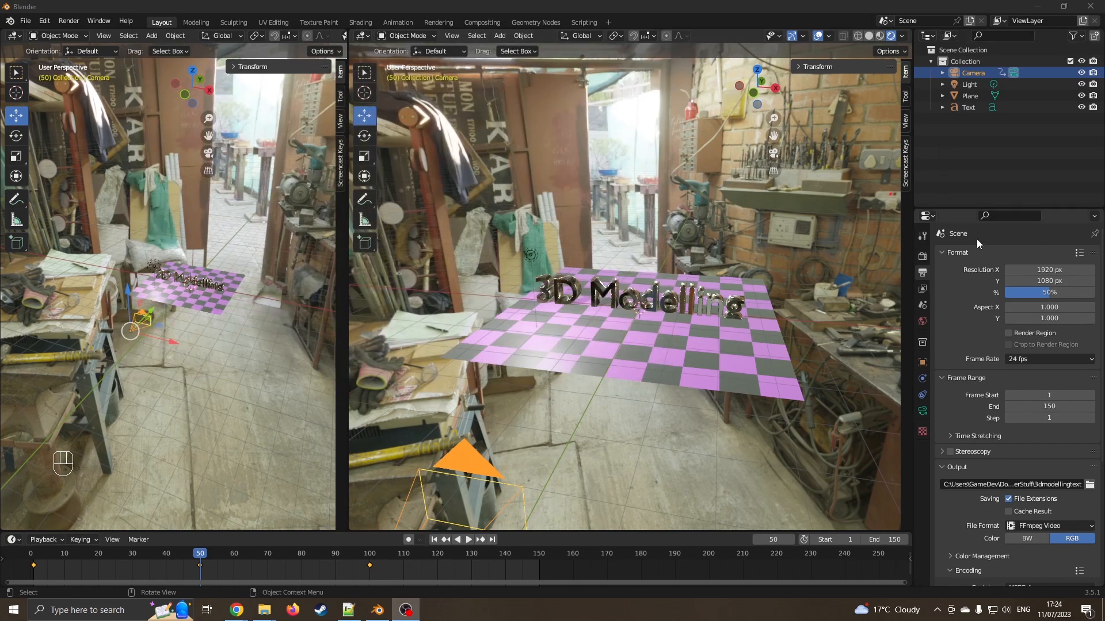
Set the render engine to Cycles and render the current frame 50 as a still image.
{"action": "left_click", "coordinate": [922, 256]}
{"action": "left_click", "coordinate": [1016, 254]}
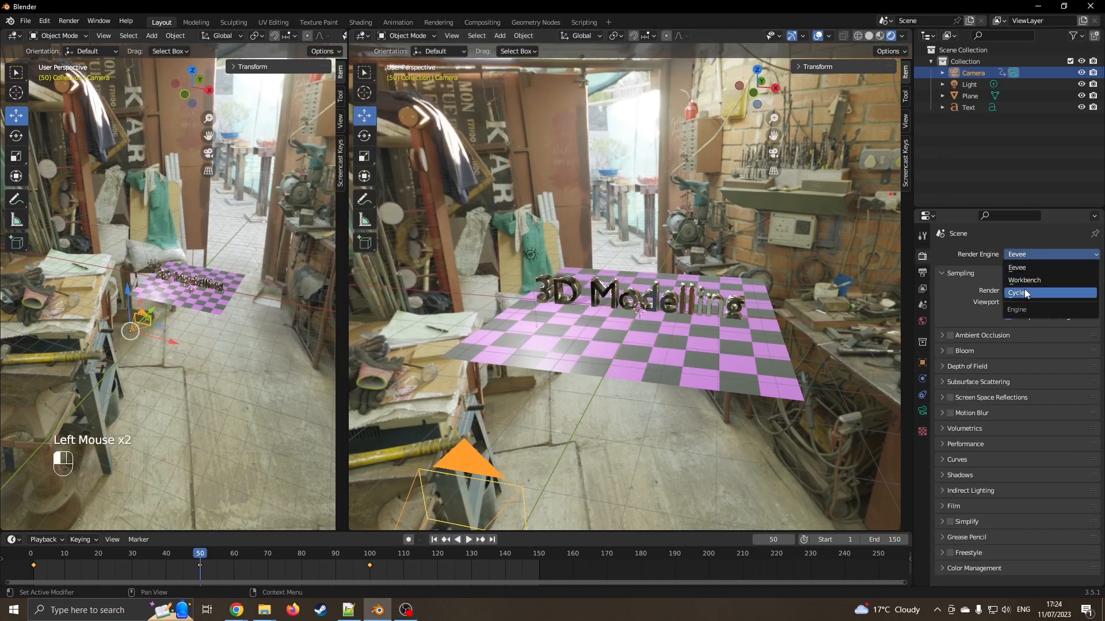
{"action": "left_click", "coordinate": [1024, 293]}
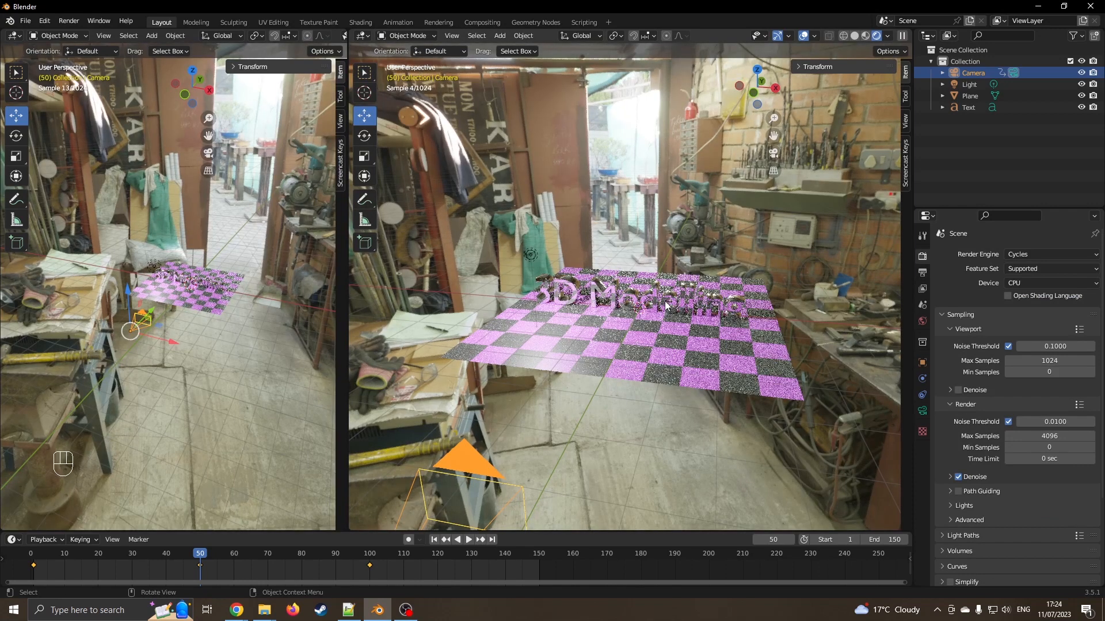
{"action": "mouse_move", "coordinate": [666, 305]}
{"action": "middle_mouse_down"}
{"action": "mouse_move", "coordinate": [631, 282]}
{"action": "mouse_move", "coordinate": [650, 300]}
{"action": "middle_mouse_up"}
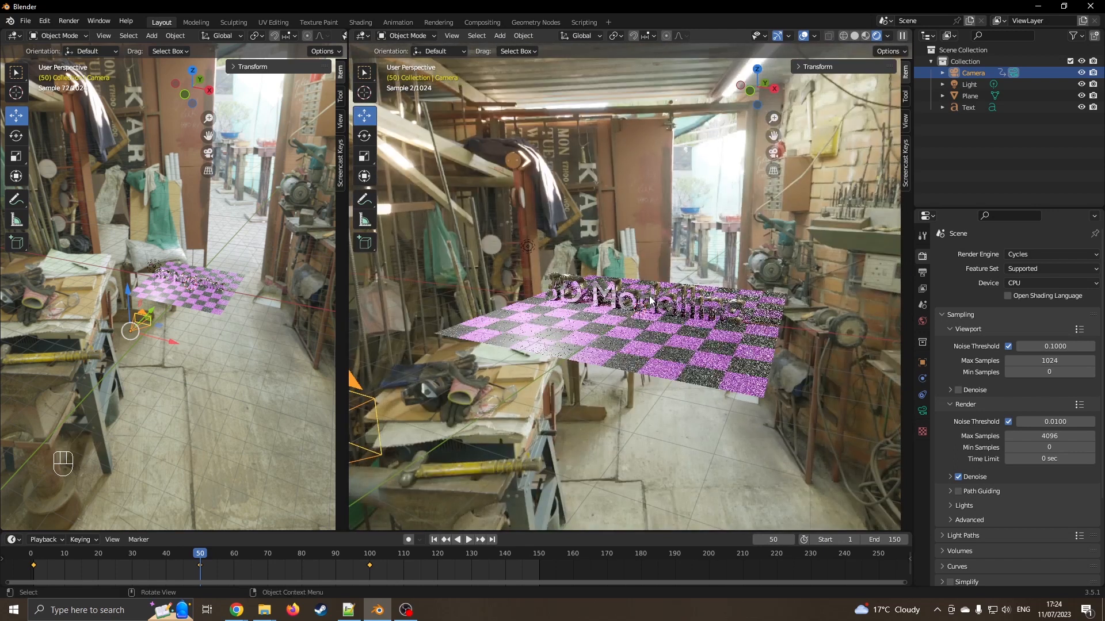
{"action": "key", "text": "F12"}
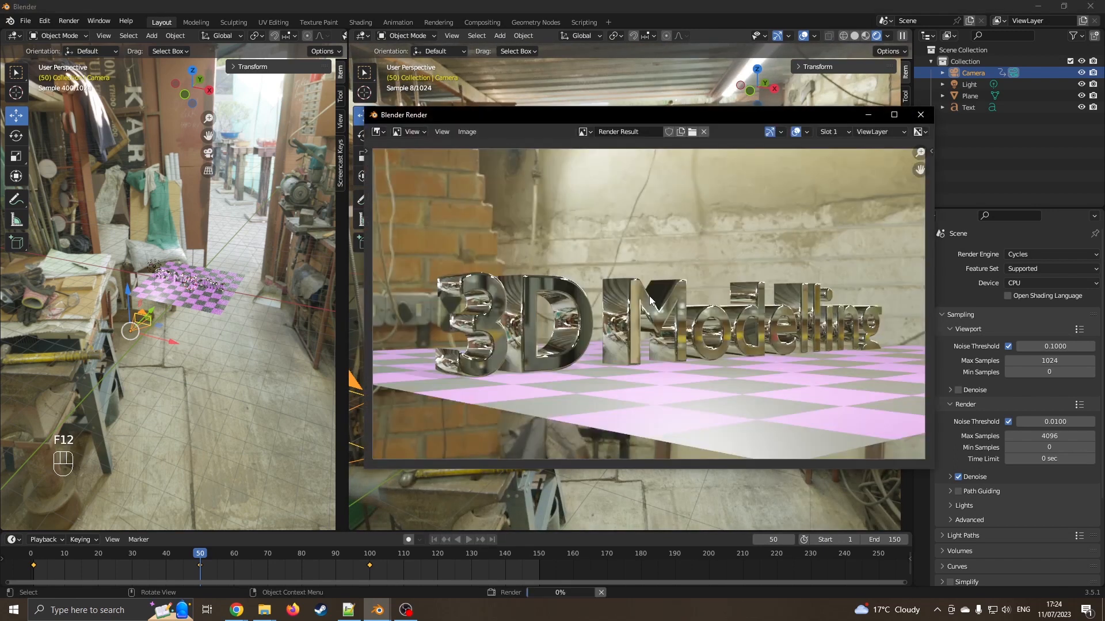